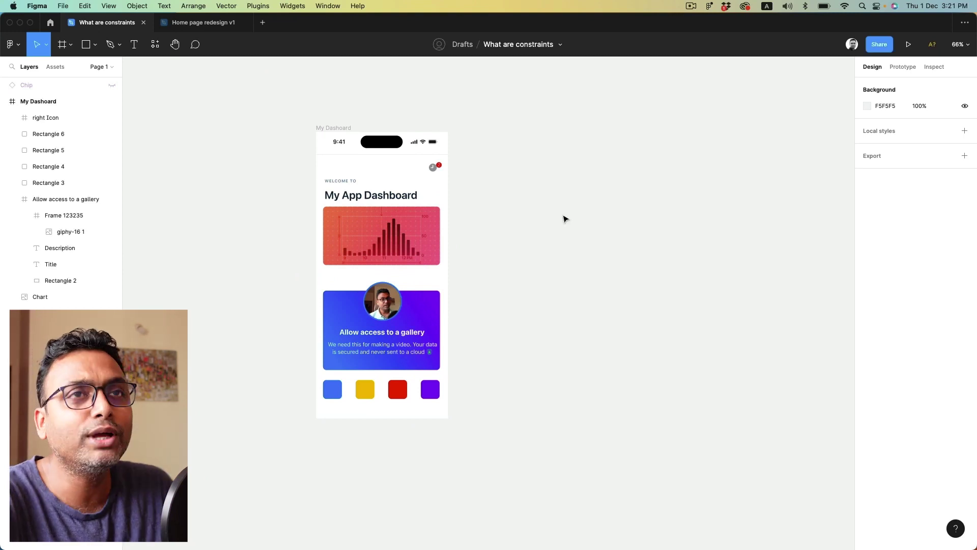
- Close the Home page redesign v1 file and resize My Dashboard to iPhone 14 Pro Max (430×932)
left_click(246, 23)
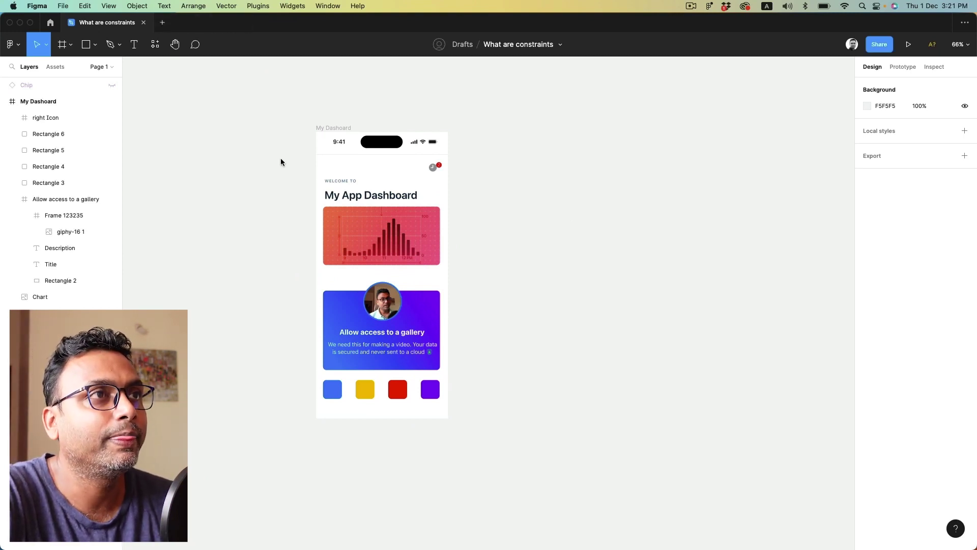
left_click(324, 130)
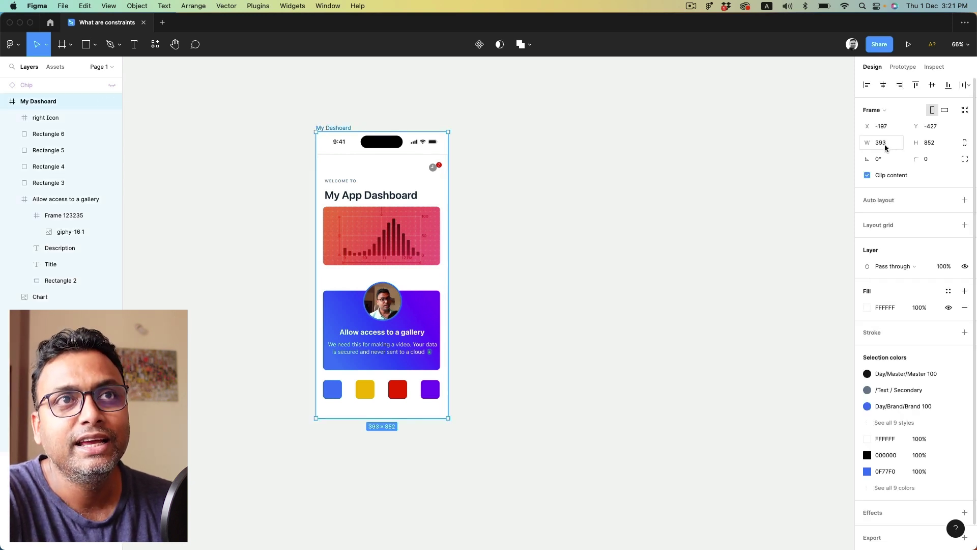
left_click(884, 111)
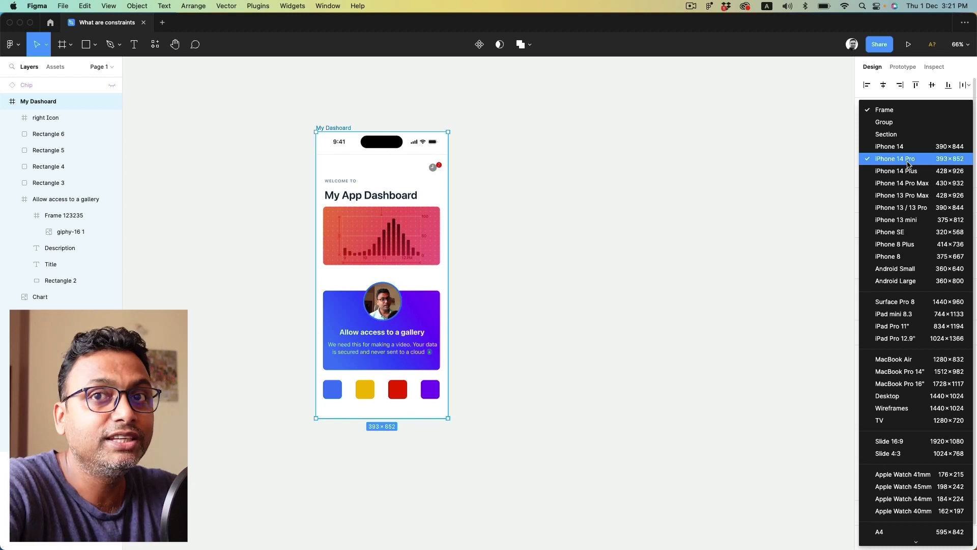
left_click(578, 202)
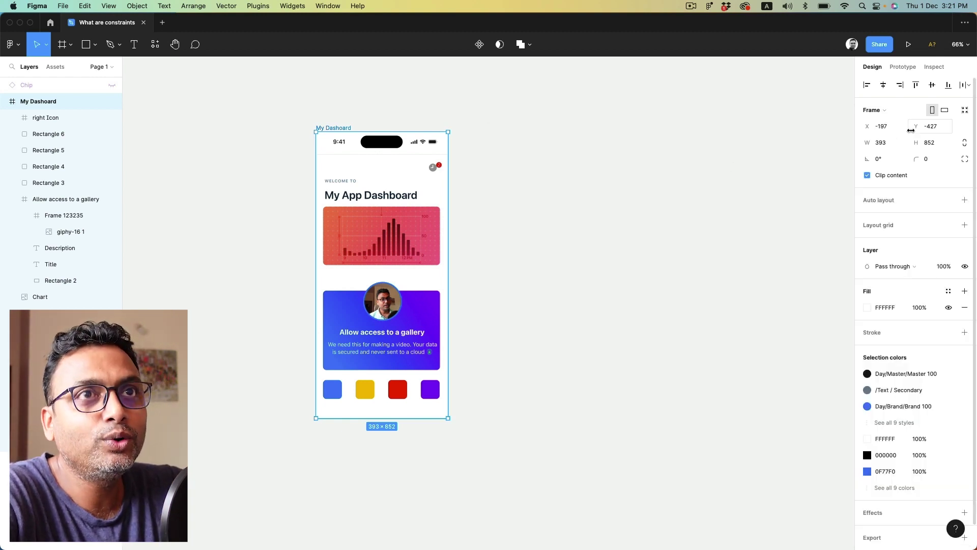
left_click(883, 110)
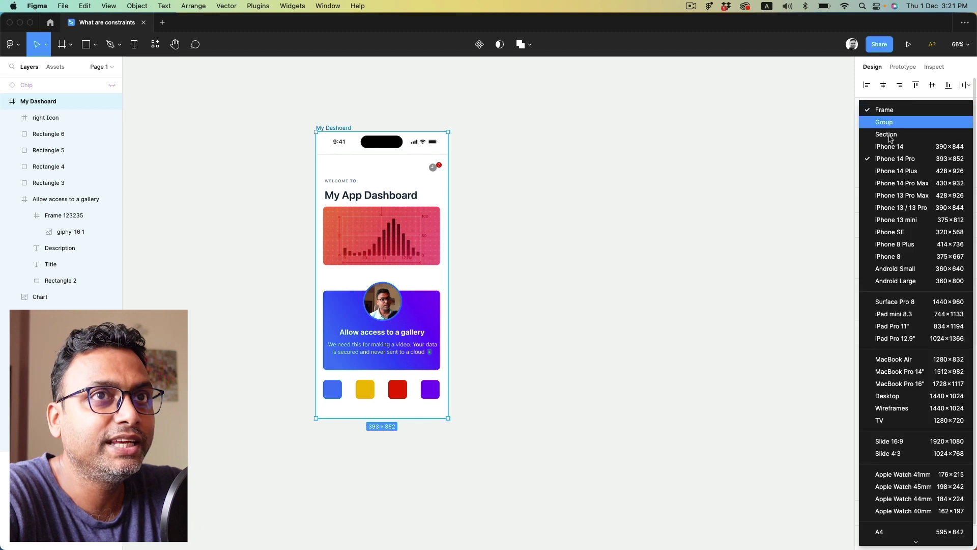
left_click(888, 185)
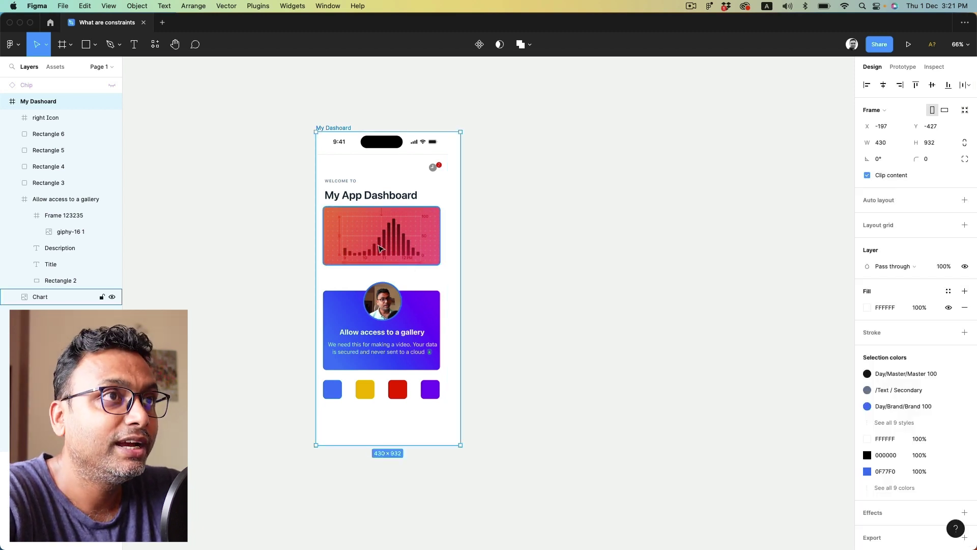
scroll(306, 154, "up", 3)
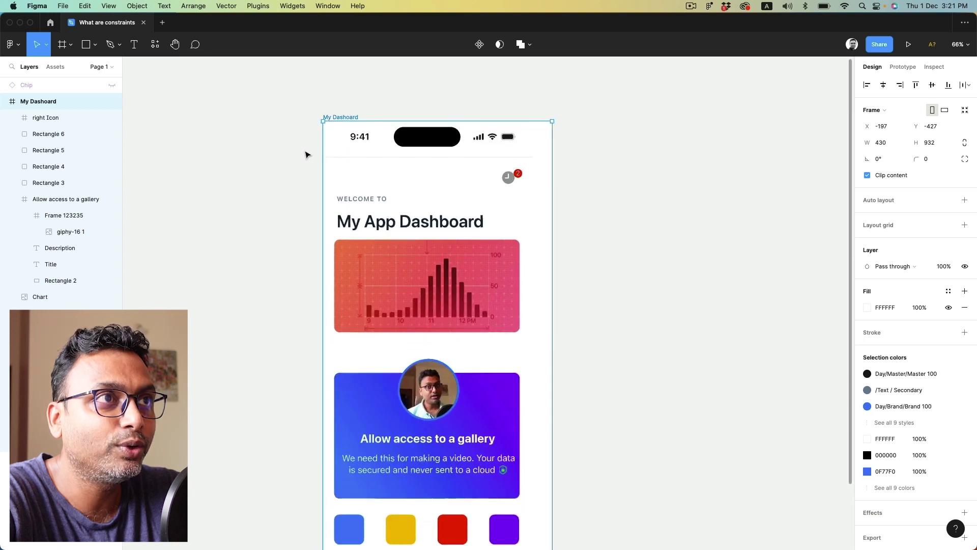
scroll(321, 196, "down", 2)
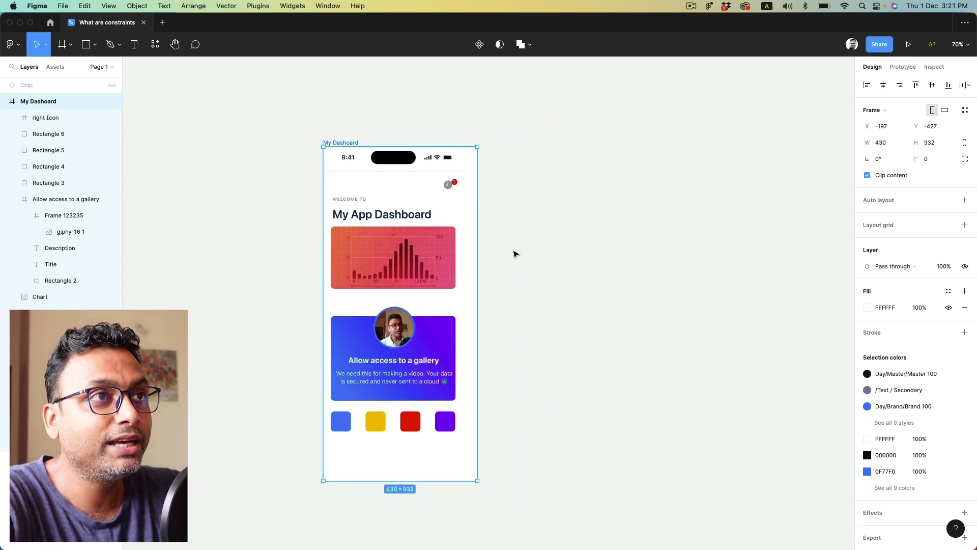
- Undo the resize back to 393×852, then inspect the status bar and chart layers' constraints
key("super+z")
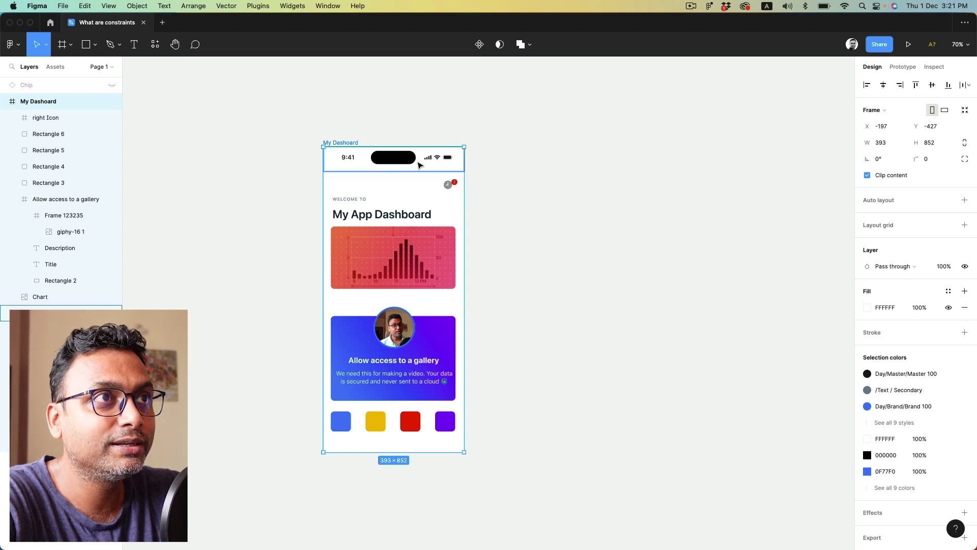
left_click(414, 165)
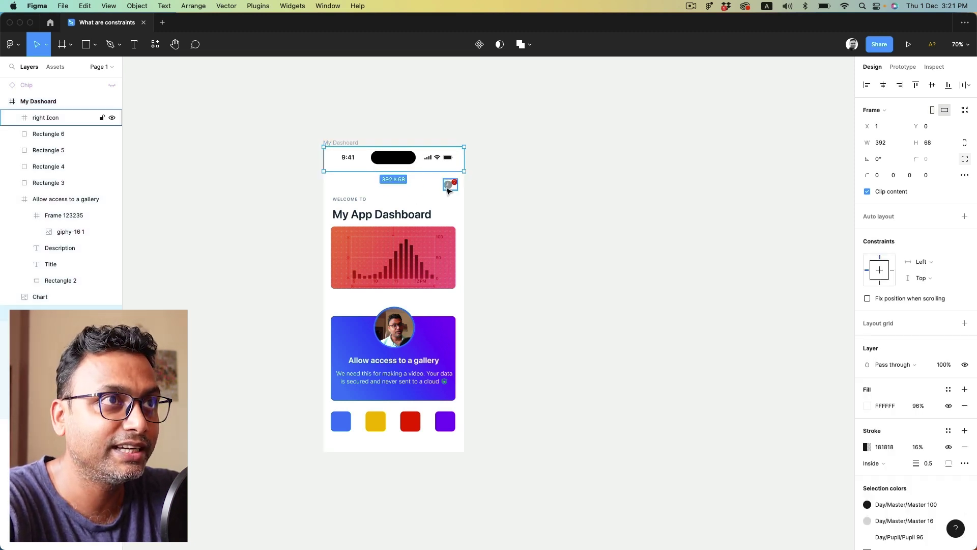
scroll(447, 190, "up", 5)
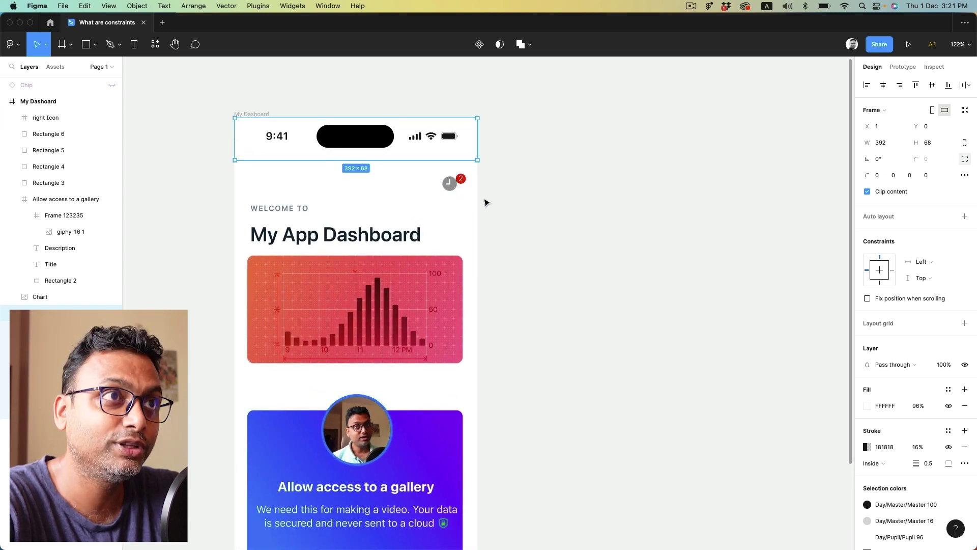
scroll(484, 203, "down", 2)
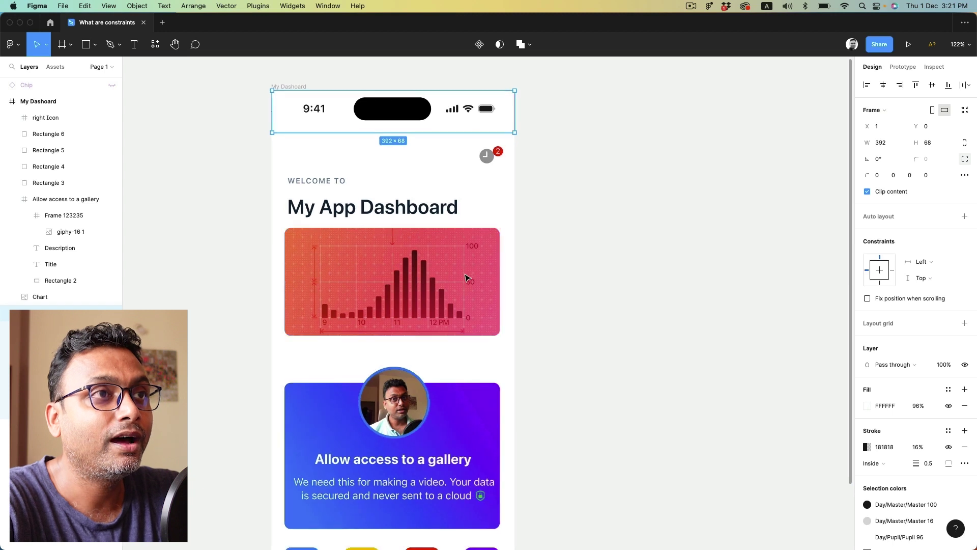
scroll(491, 273, "down", 3)
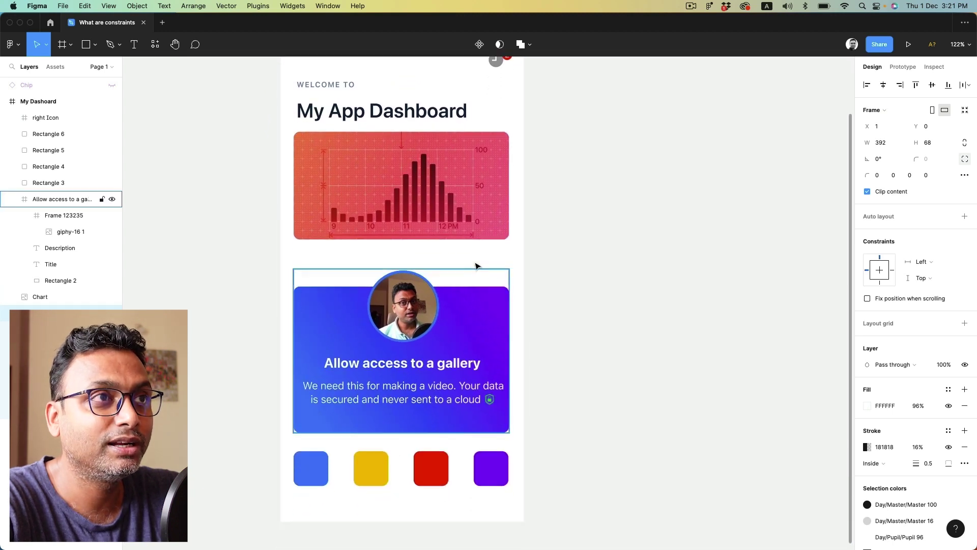
left_click(482, 207)
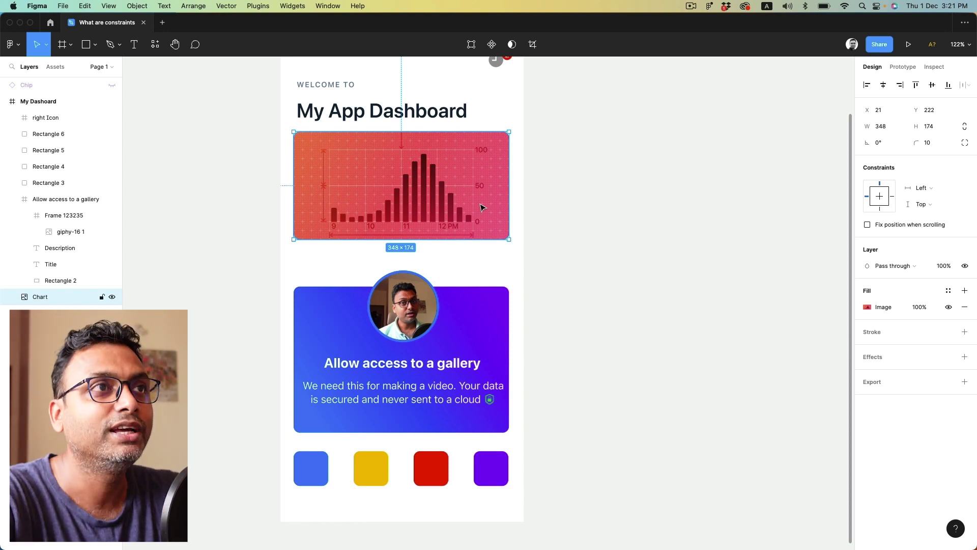
left_click(569, 279)
scroll(568, 280, "up", 2)
scroll(566, 277, "down", 3)
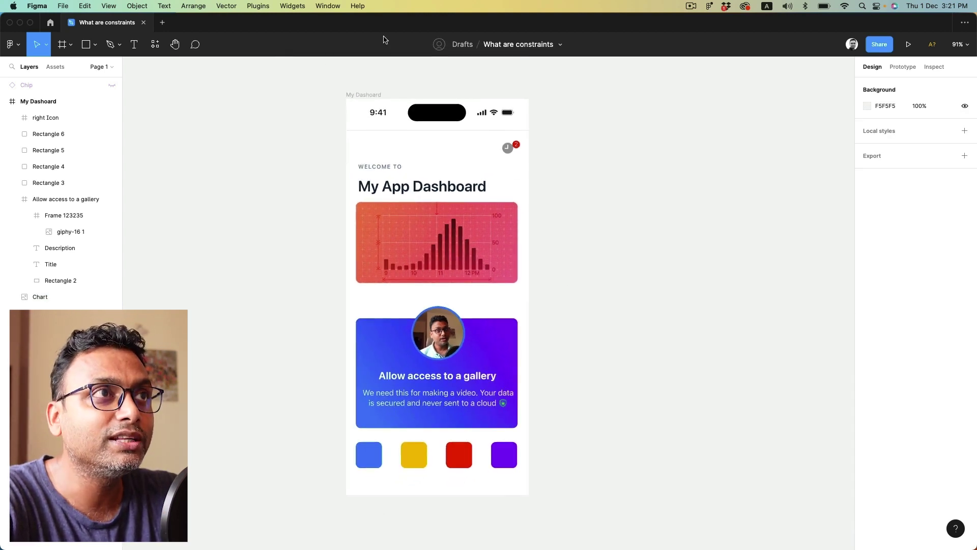
left_click(373, 95)
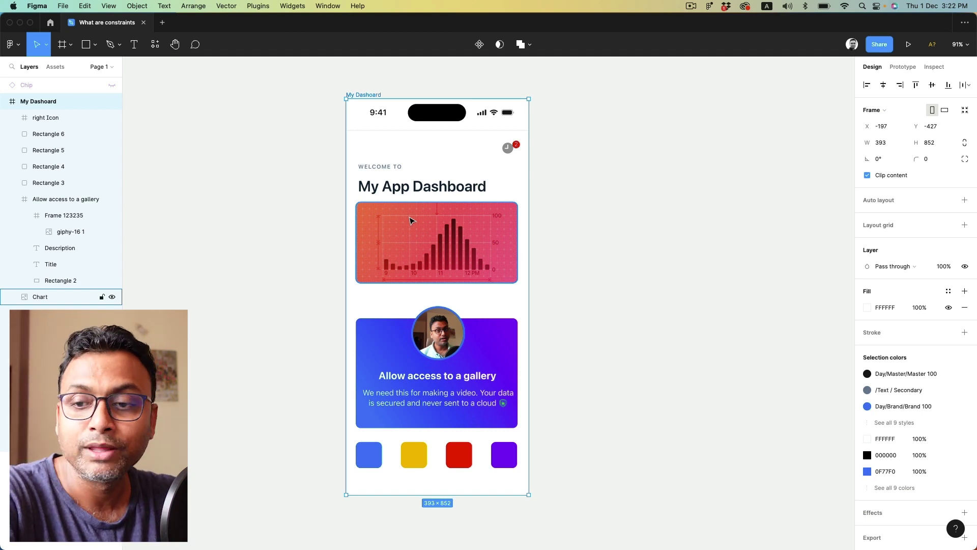
left_click(554, 287)
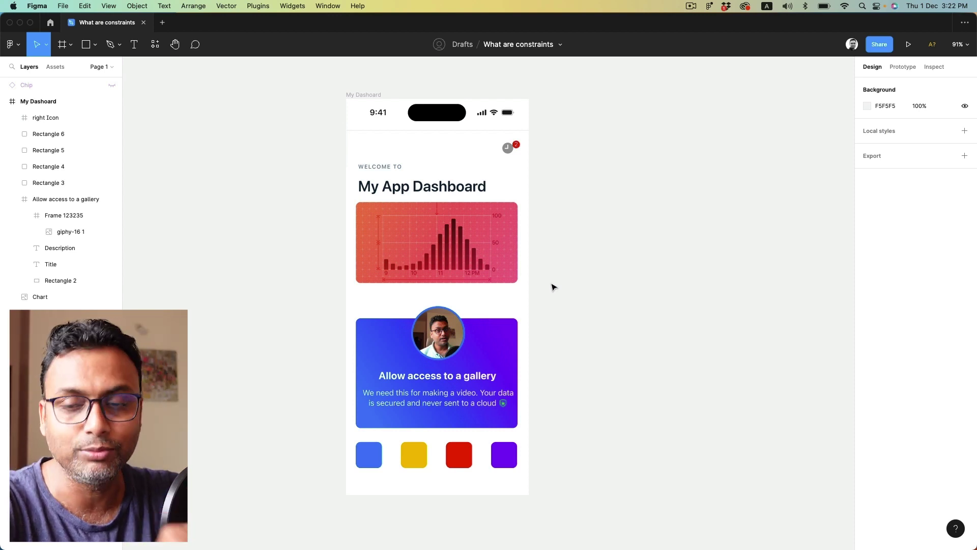
- Select the WELCOME TO text and the My Dashboard frame on the canvas
scroll(342, 76, "up", 5)
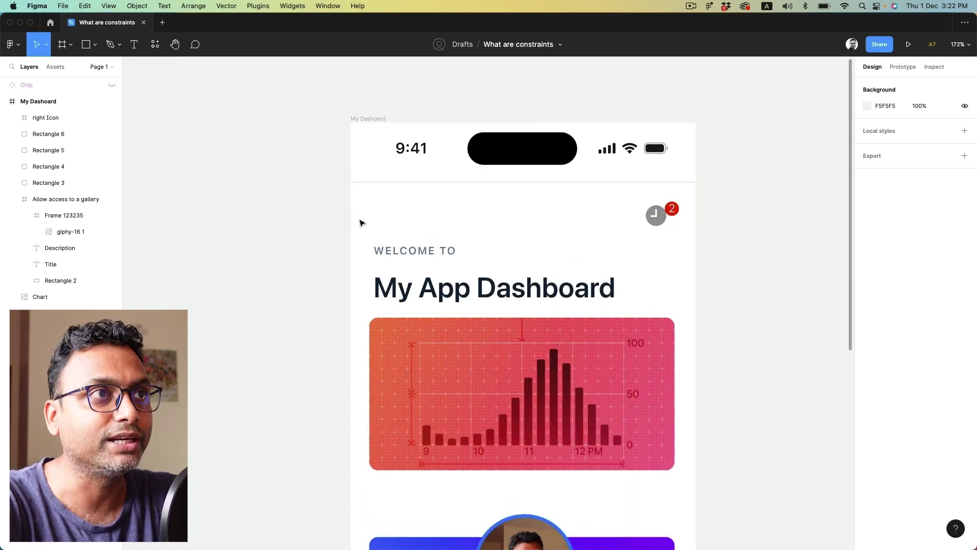
left_click(391, 259)
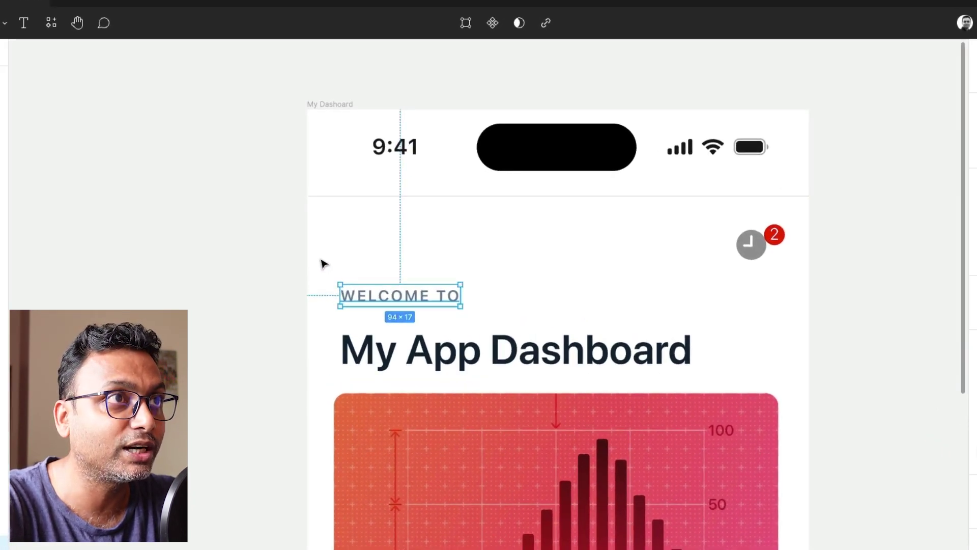
scroll(320, 288, "up", 5)
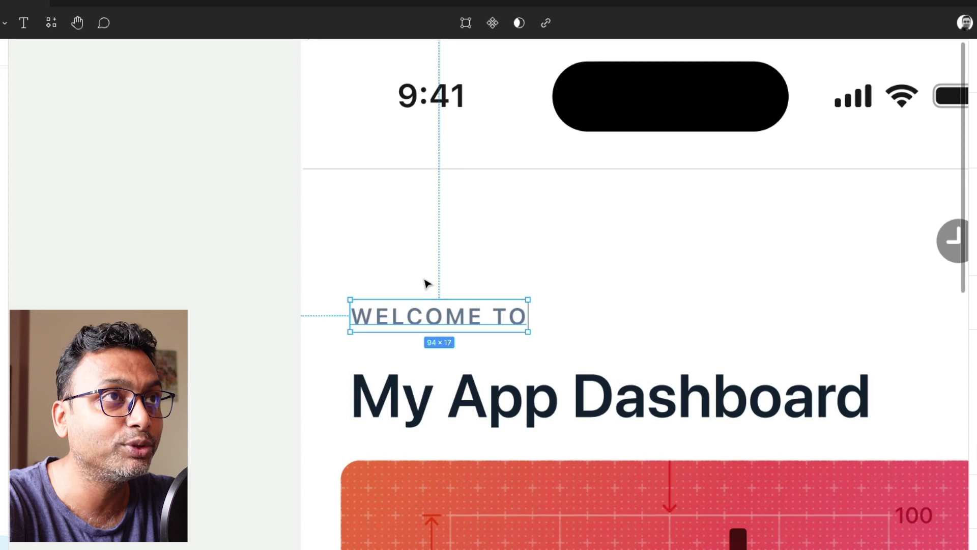
scroll(425, 281, "up", 2)
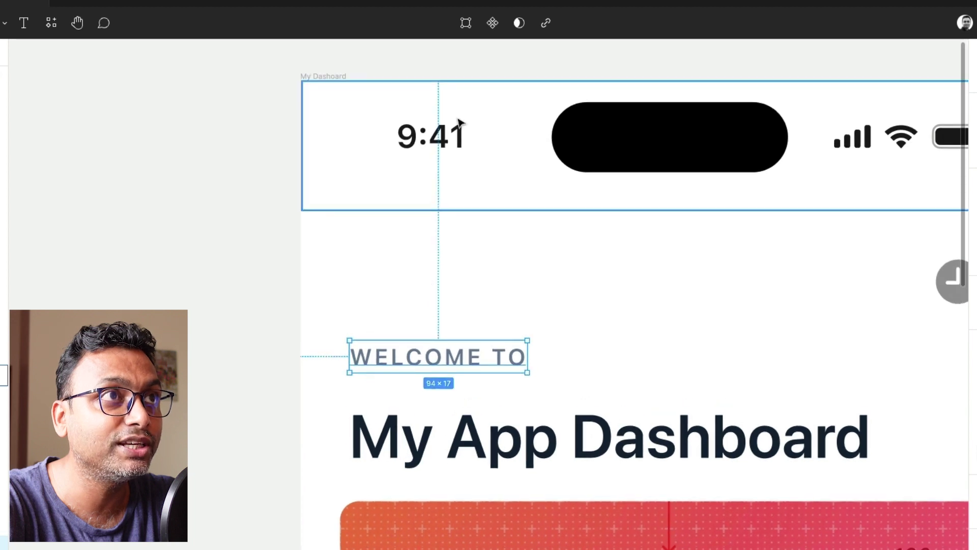
left_click(336, 77)
left_click(235, 273)
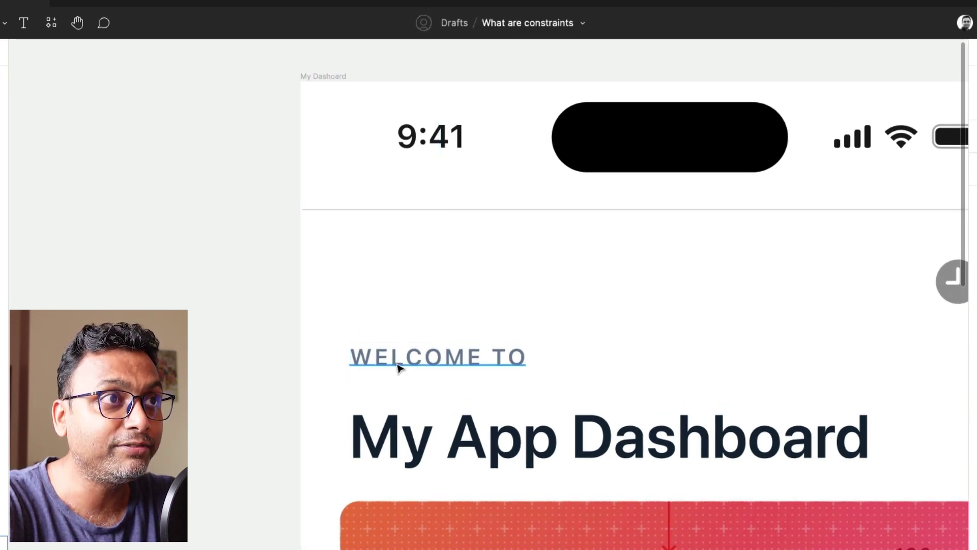
left_click(400, 368)
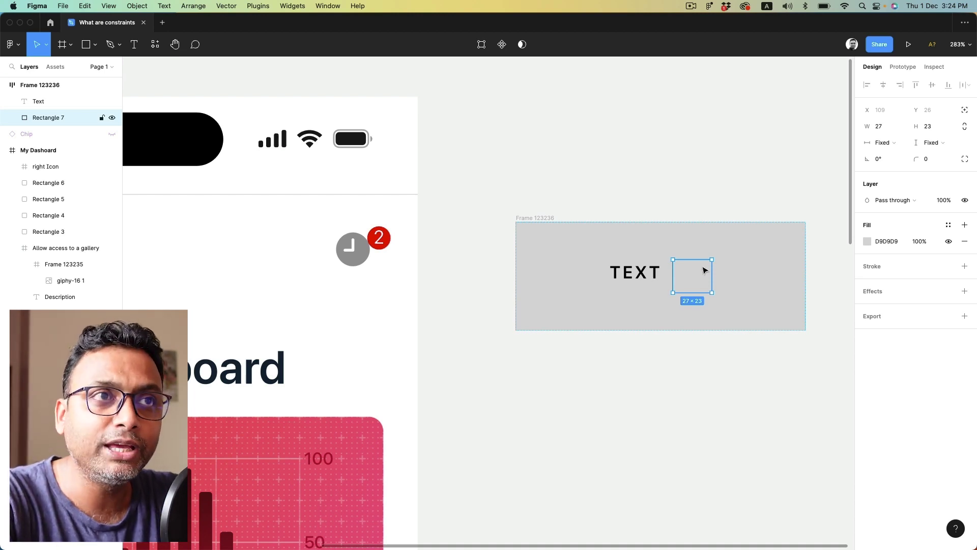
- Pull Rectangle 7 out of Frame 123236, then delete the frame, TEXT label and rectangle
left_click_drag(694, 277, 694, 335)
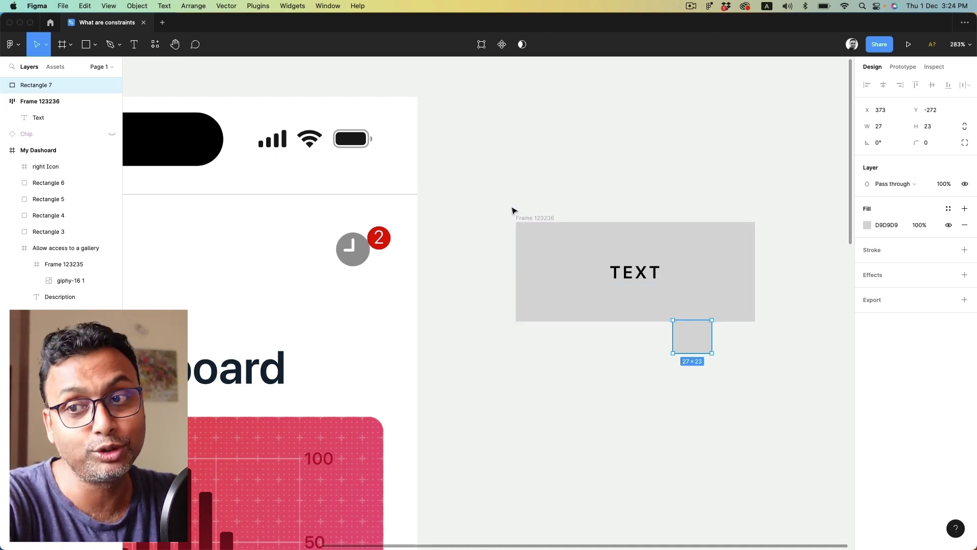
left_click_drag(511, 206, 786, 412)
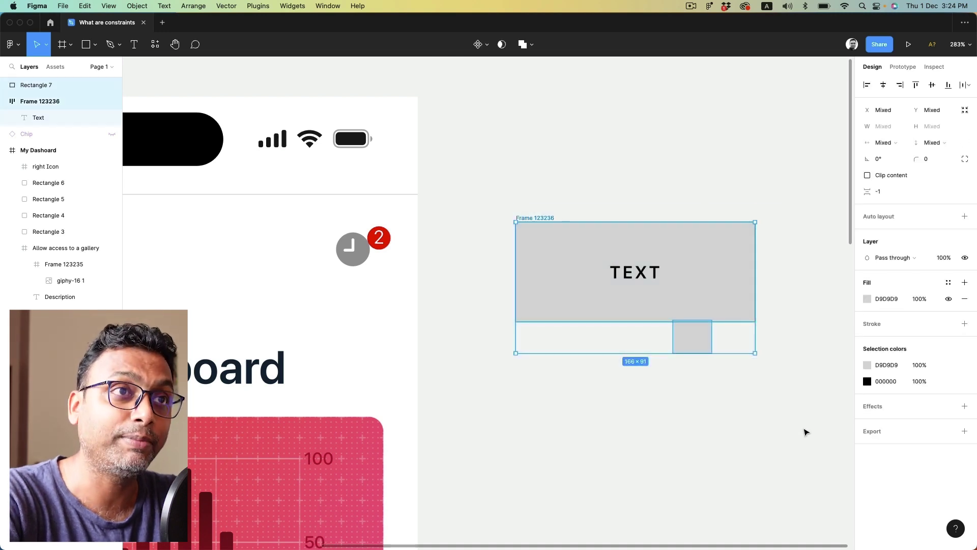
key("Delete")
scroll(709, 334, "down", 5)
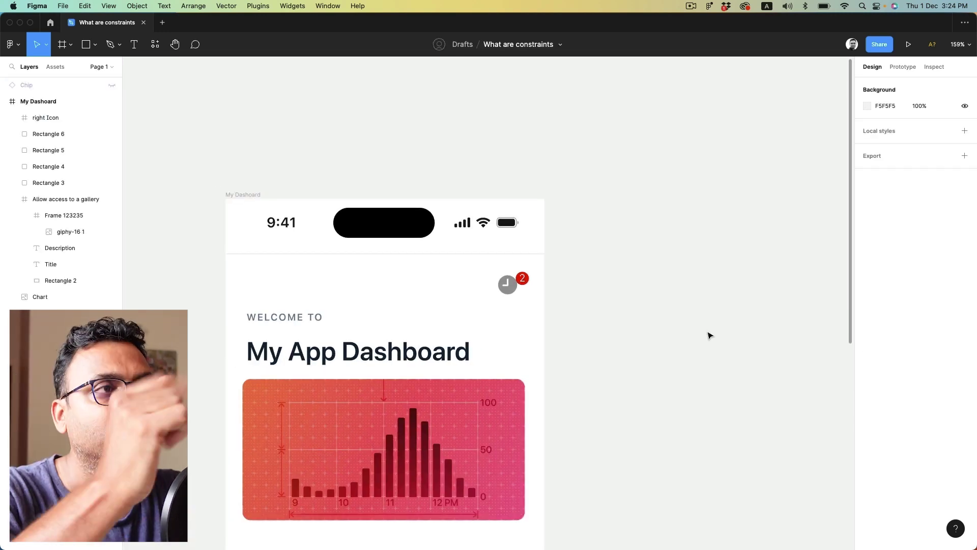
scroll(710, 335, "left", 4)
scroll(709, 334, "down", 2)
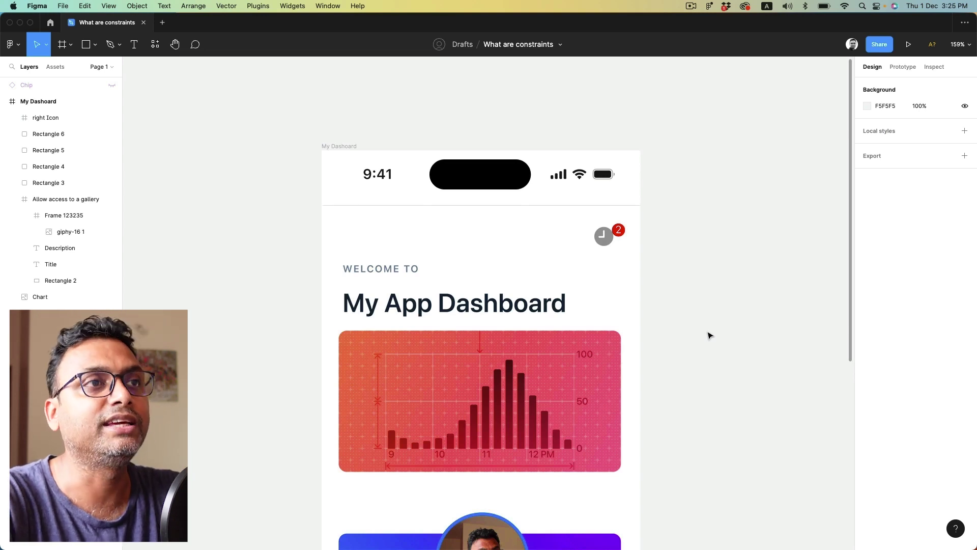
scroll(710, 335, "right", 2)
left_click(496, 304)
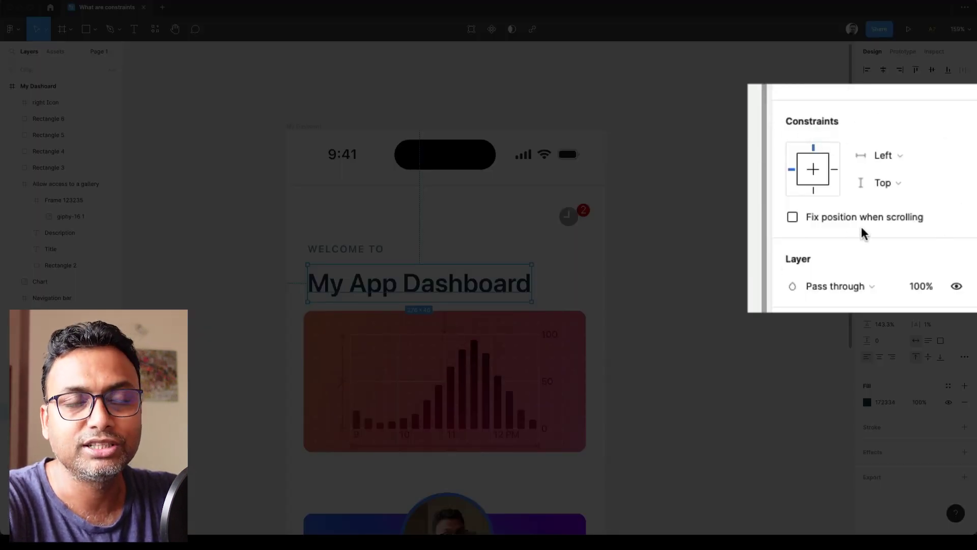
left_click(902, 160)
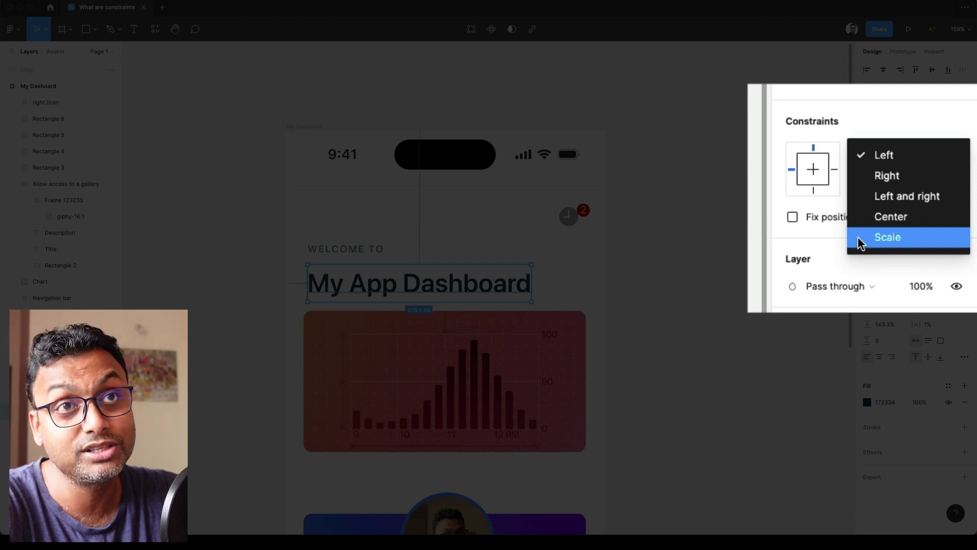
left_click(790, 225)
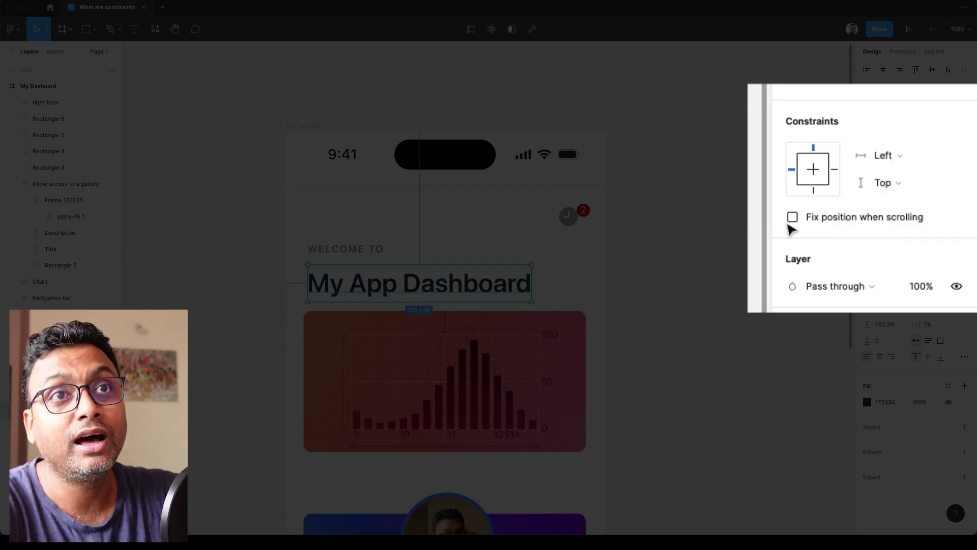
left_click(875, 162)
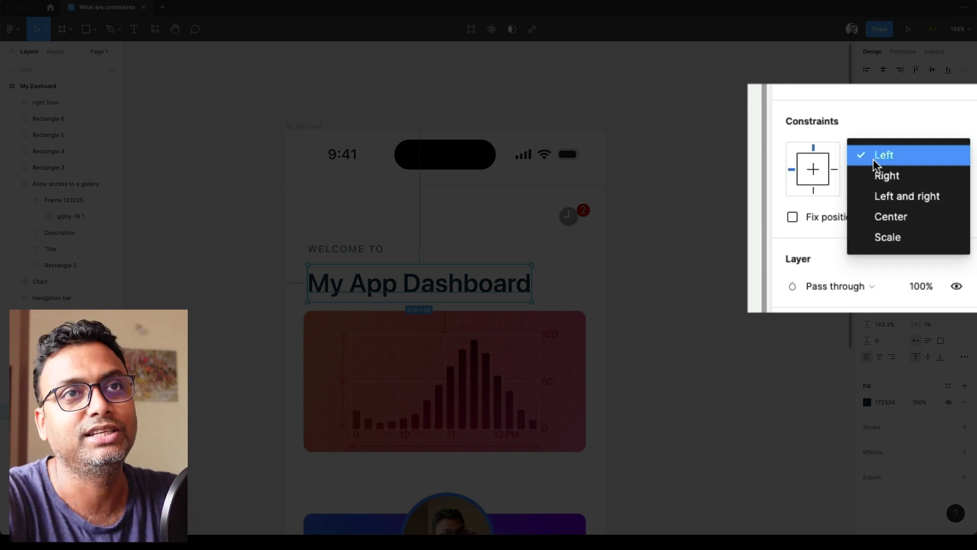
left_click(881, 126)
left_click(890, 188)
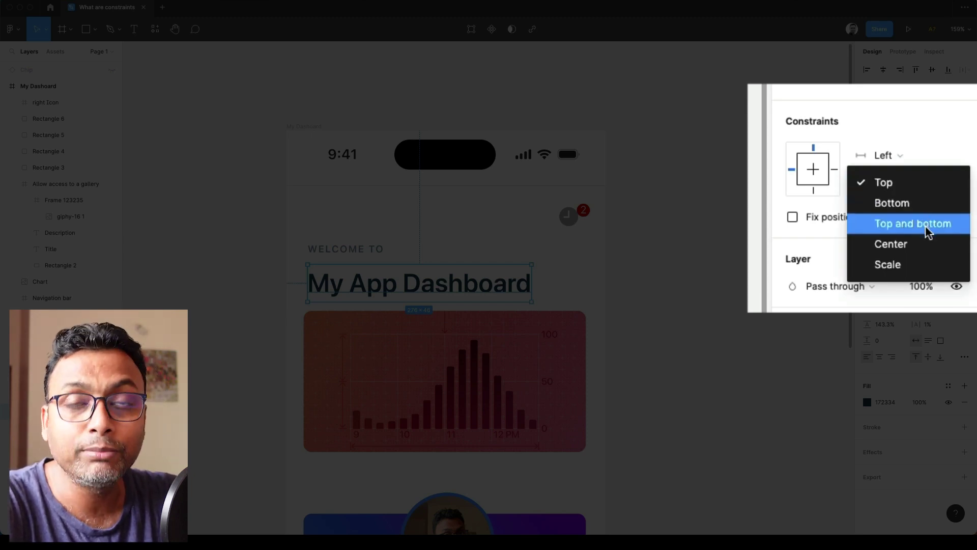
key("Escape")
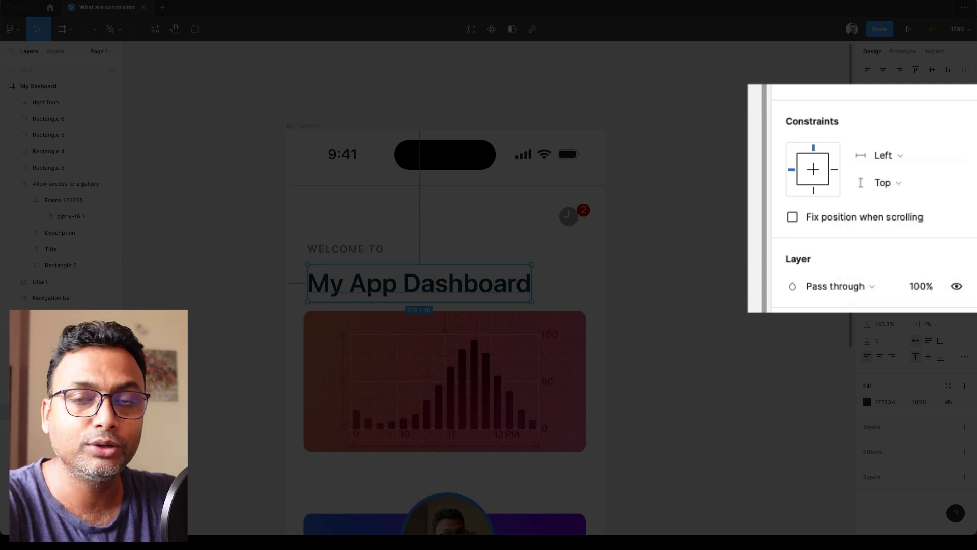
scroll(694, 235, "down", 5)
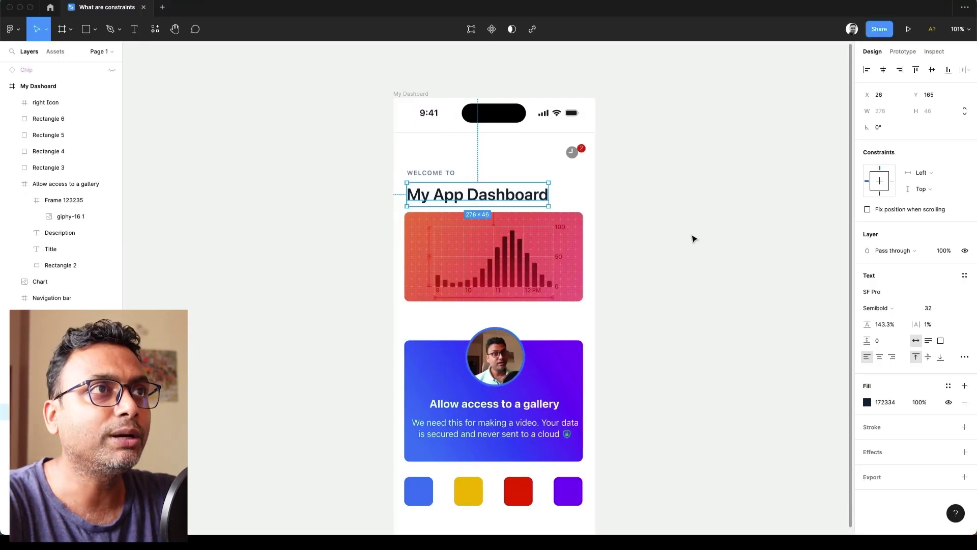
left_click(421, 94)
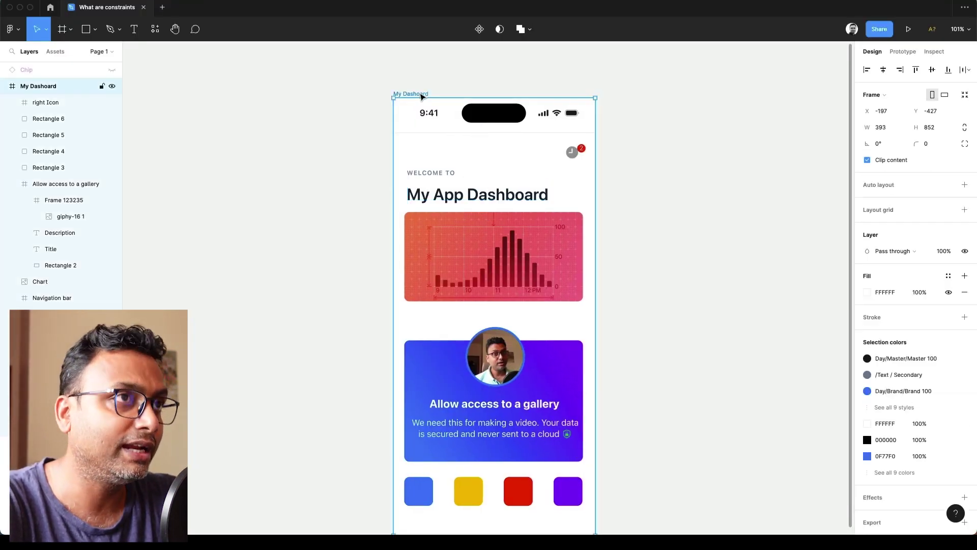
scroll(356, 138, "down", 2)
scroll(356, 139, "down", 1)
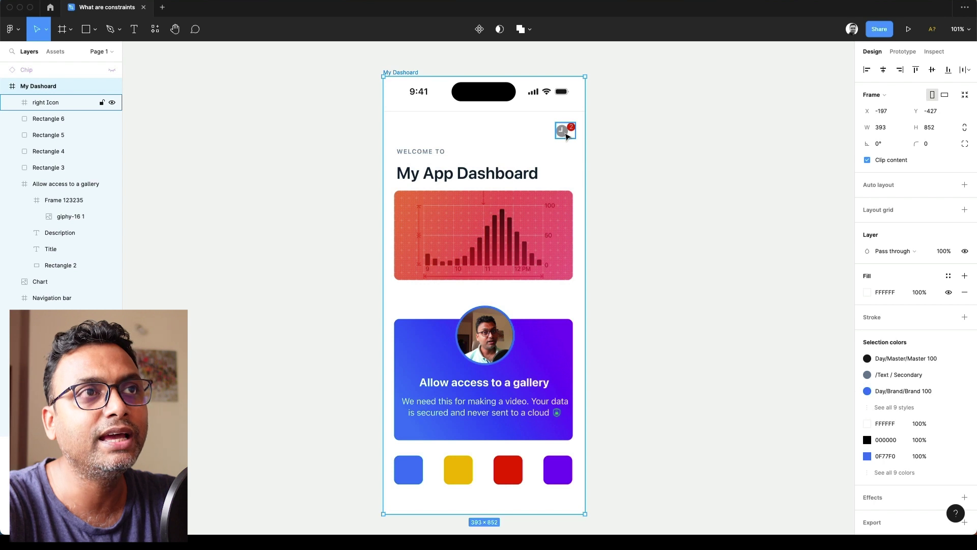
left_click_drag(585, 150, 636, 167)
key("super+z")
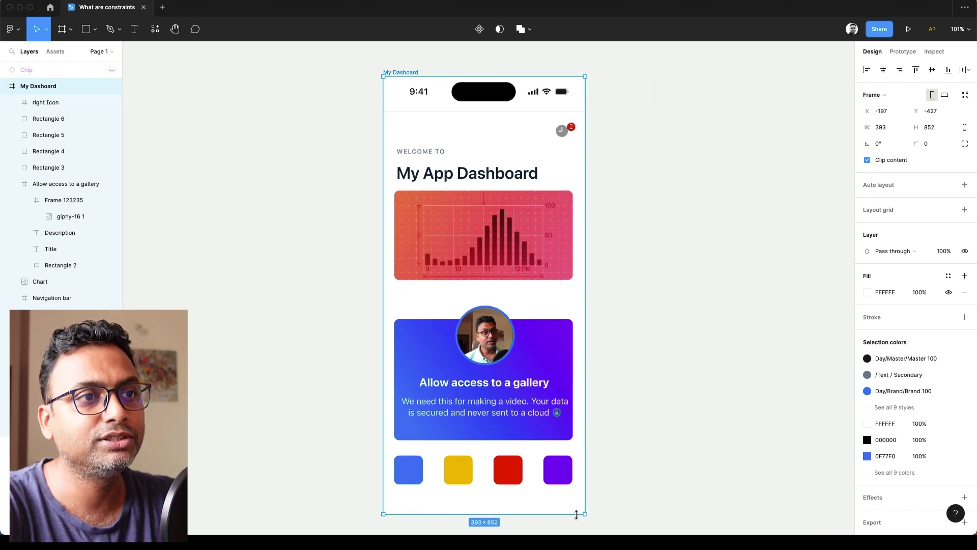
left_click_drag(584, 514, 610, 509)
key("super+z")
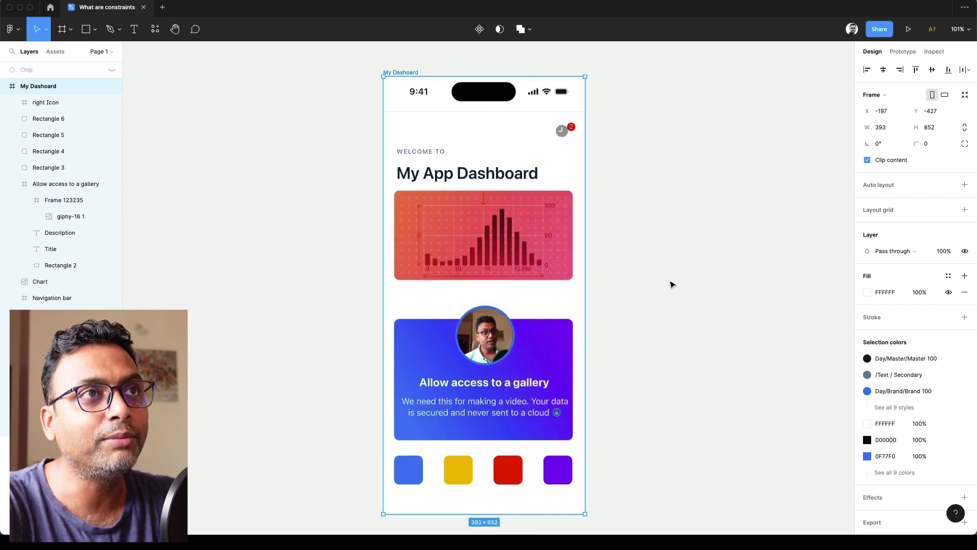
- Set the 38×30 notification icon's horizontal constraint to Right
left_click(671, 284)
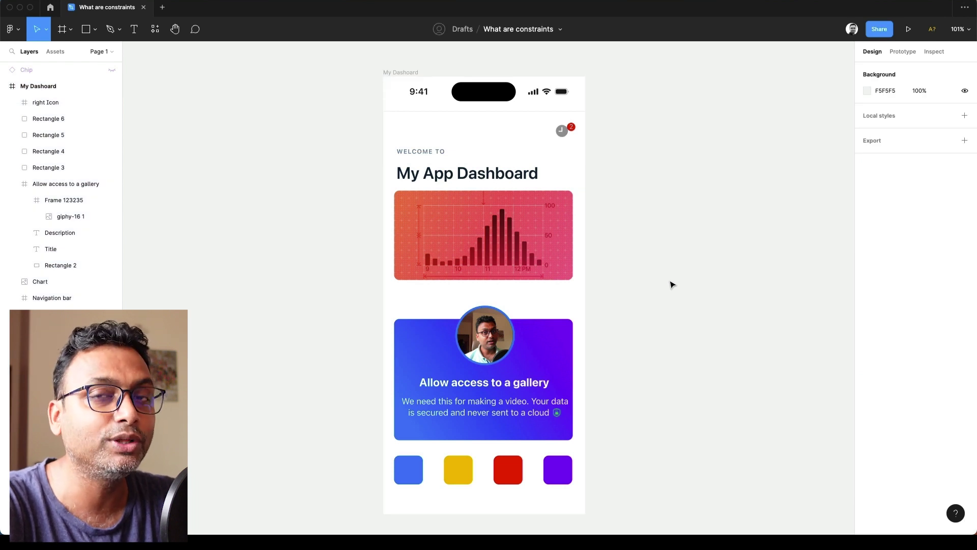
left_click(566, 138)
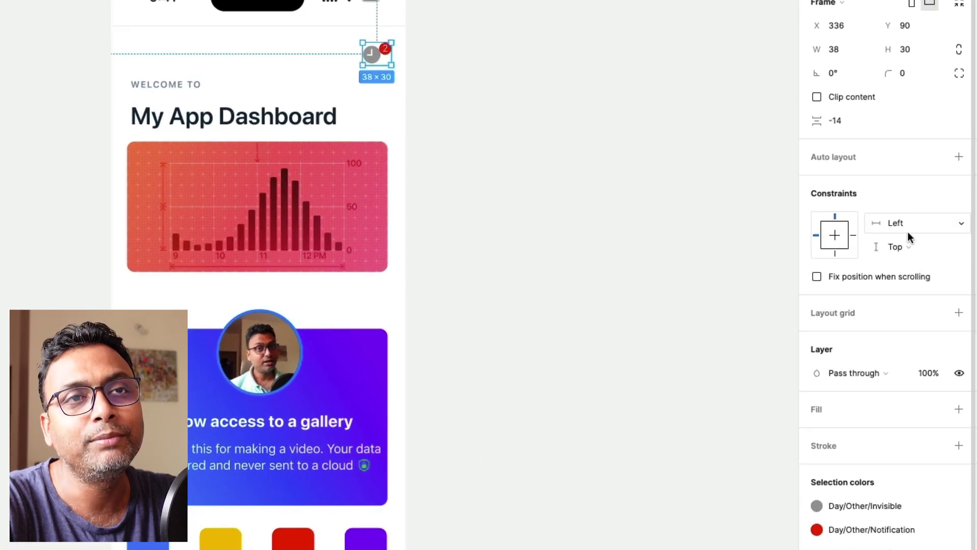
left_click(928, 250)
left_click(910, 240)
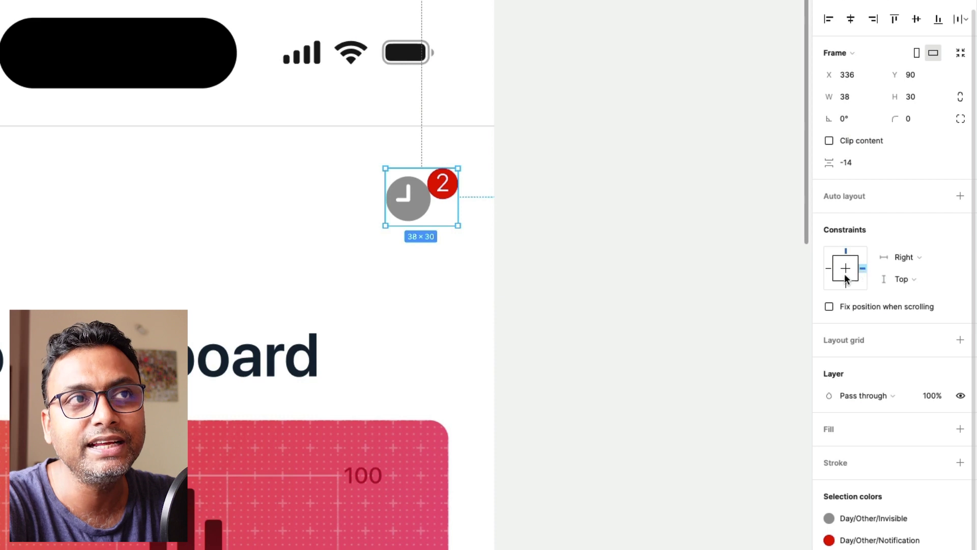
- Widen the dashboard frame to test the icon, then undo back to 393 width
scroll(602, 264, "down", 5)
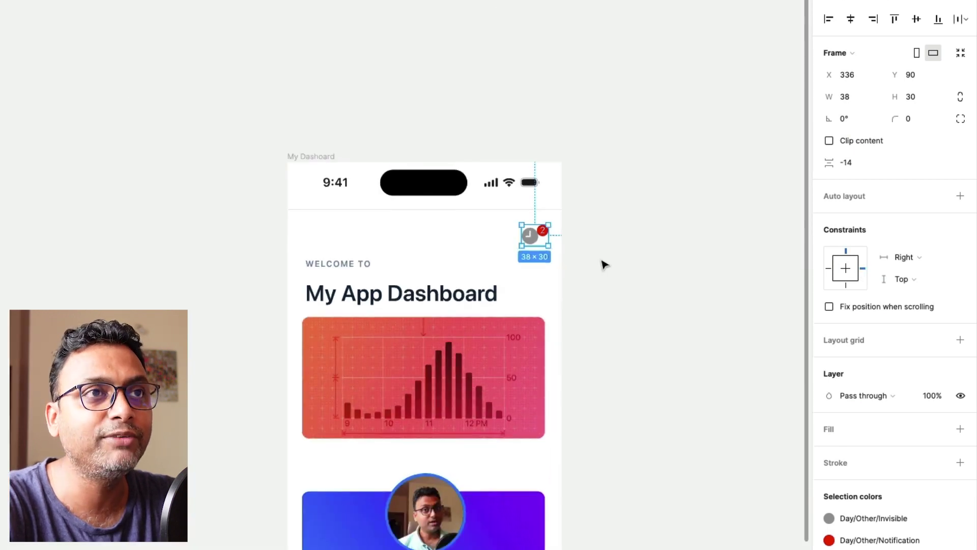
left_click(328, 160)
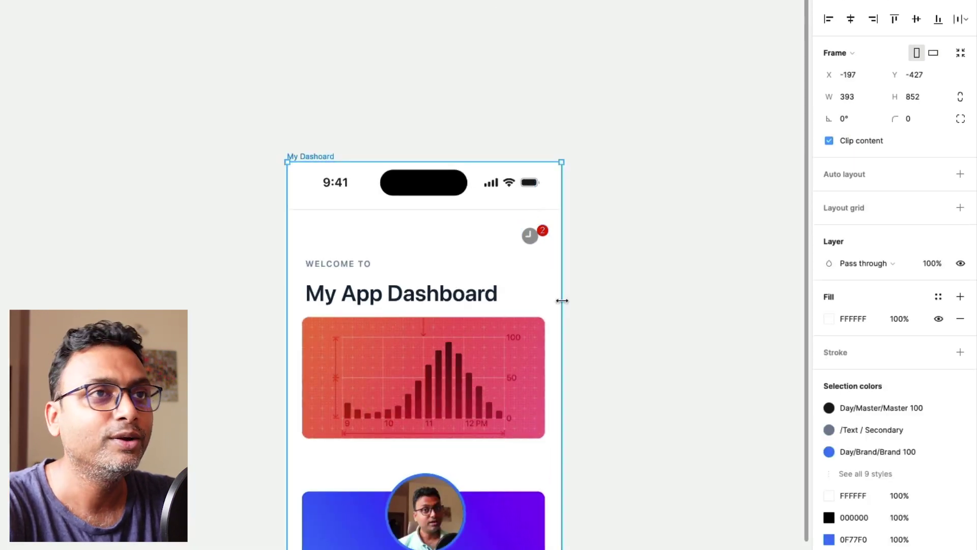
left_click_drag(562, 301, 602, 316)
key("super+z")
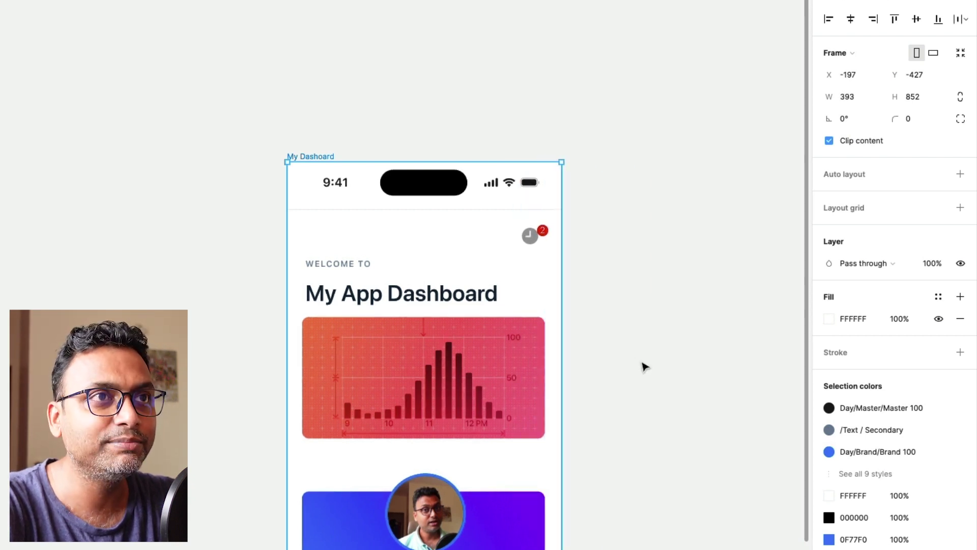
left_click(535, 237)
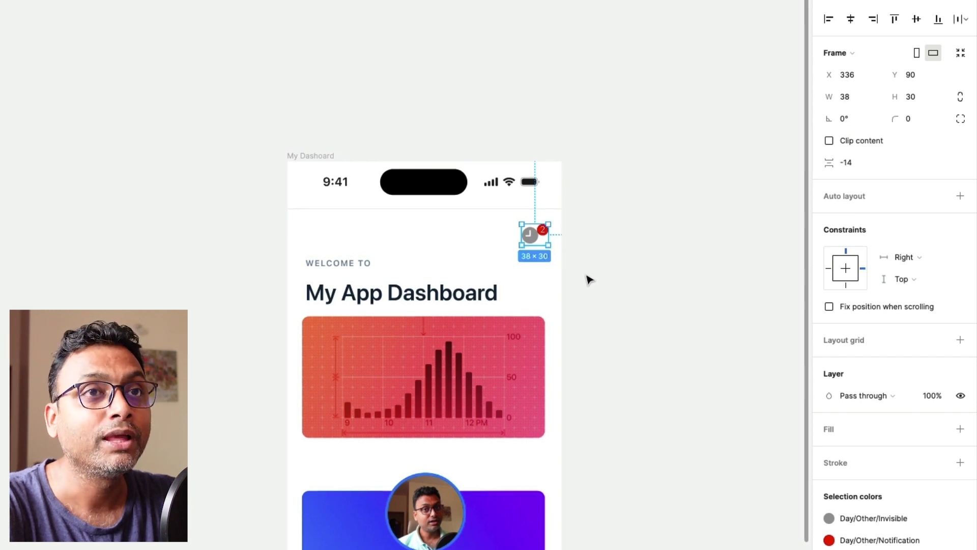
scroll(589, 279, "down", 1)
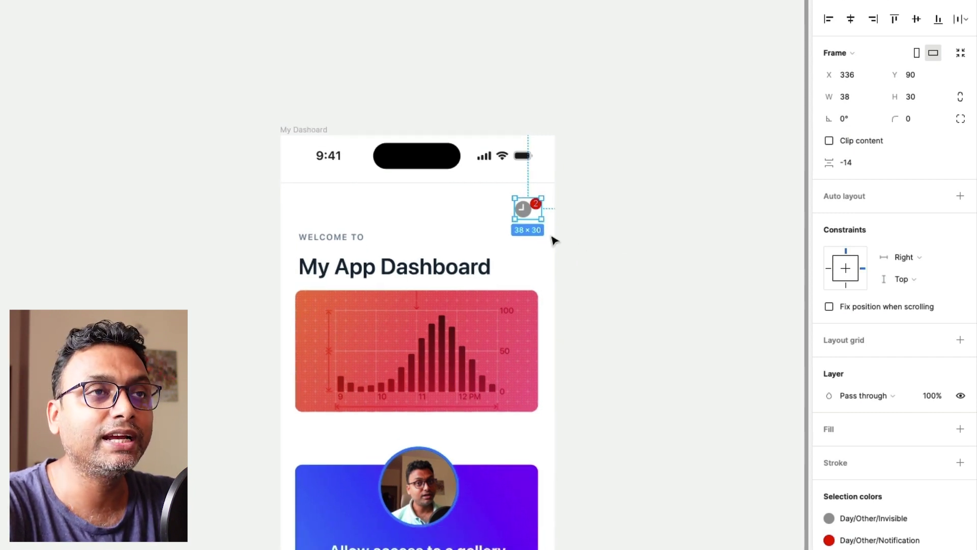
scroll(547, 247, "down", 5)
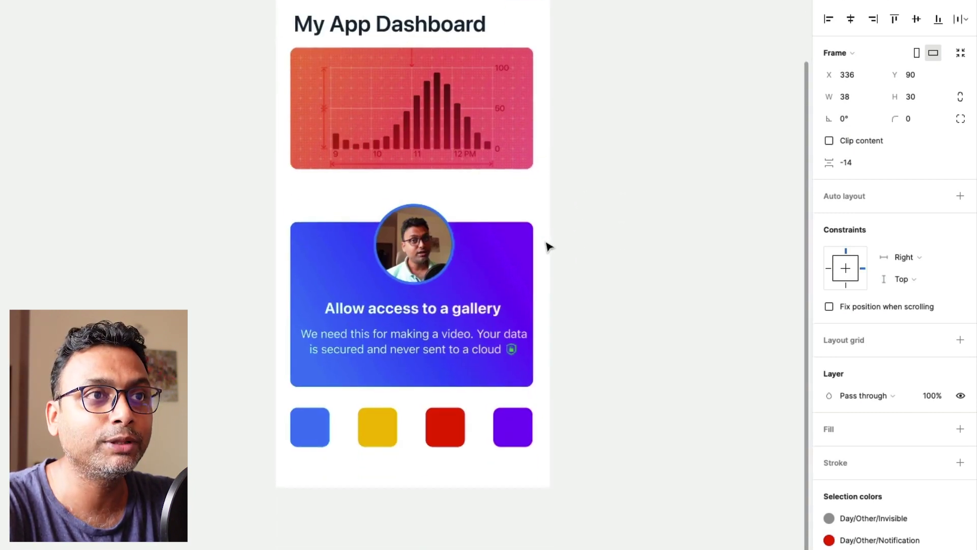
- Give the purple 56×56 square Right horizontal and Bottom vertical constraints
left_click(503, 441)
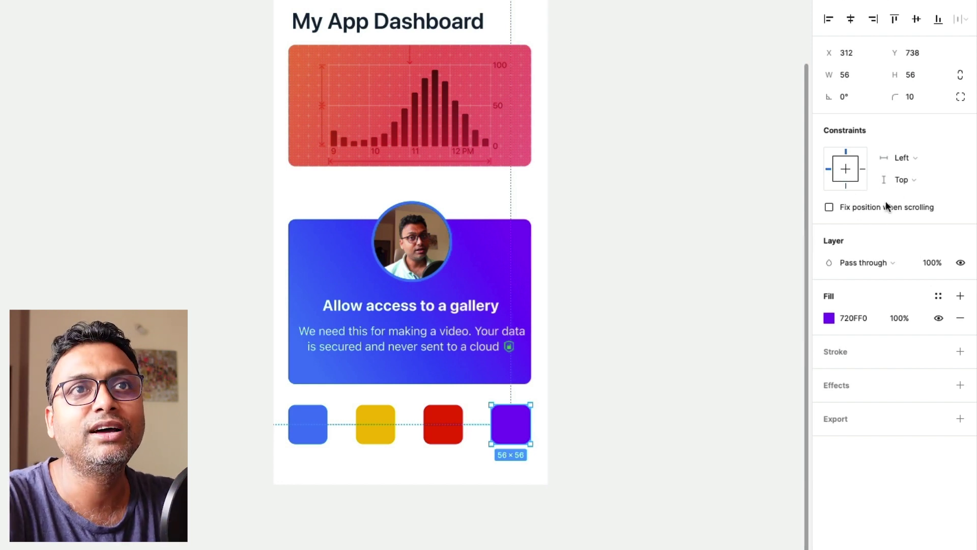
left_click(907, 164)
left_click(905, 173)
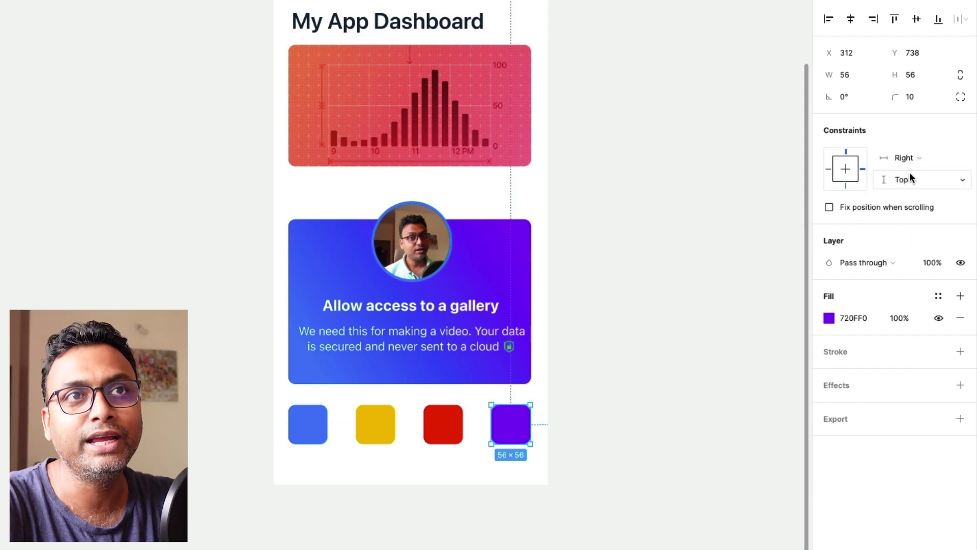
left_click(909, 180)
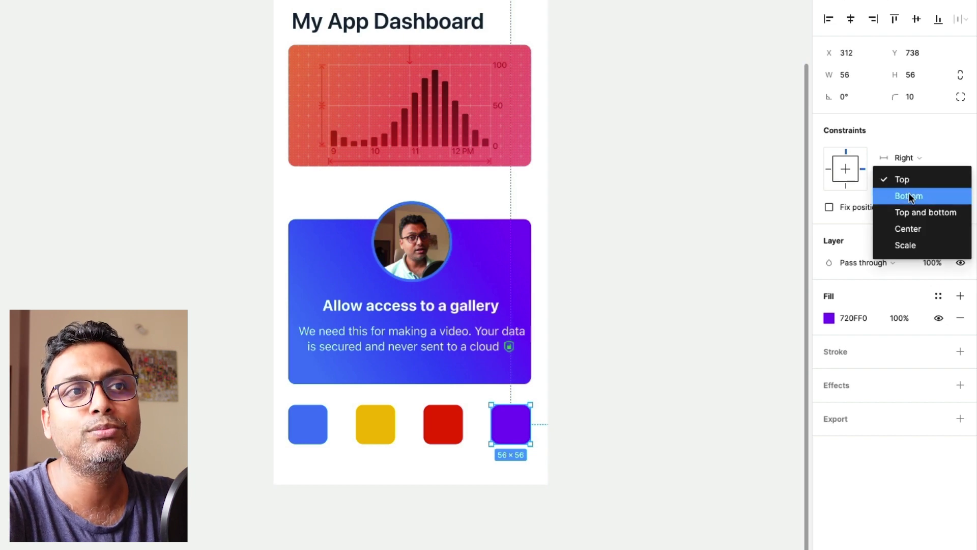
left_click(908, 193)
scroll(540, 485, "up", 5)
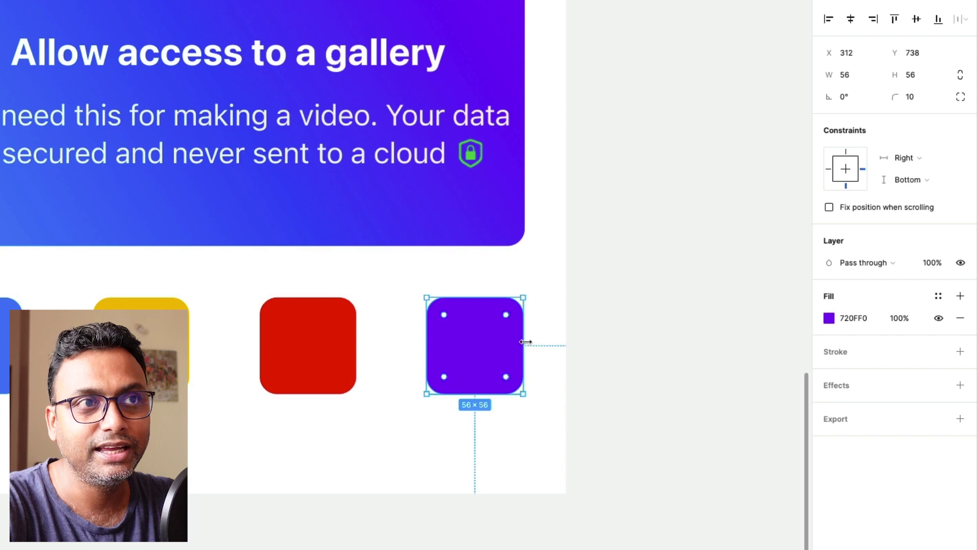
- Give the 348×174 chart image Left and right horizontal constraints
left_click(581, 447)
scroll(580, 447, "down", 5)
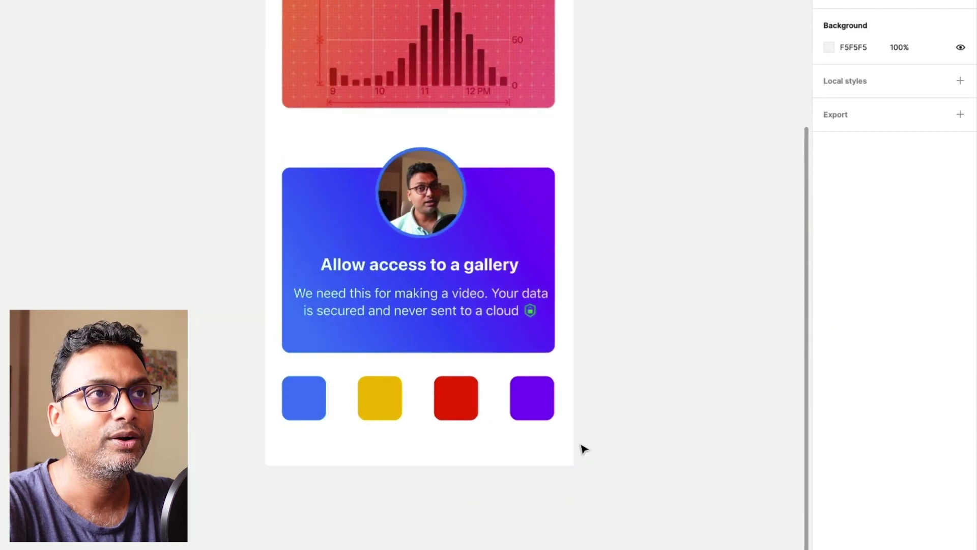
scroll(581, 447, "up", 10)
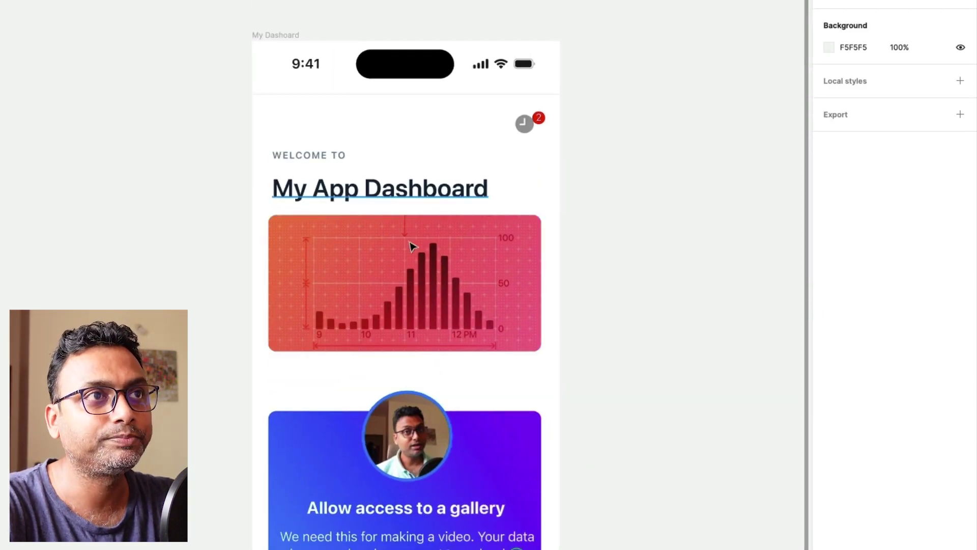
left_click(412, 259)
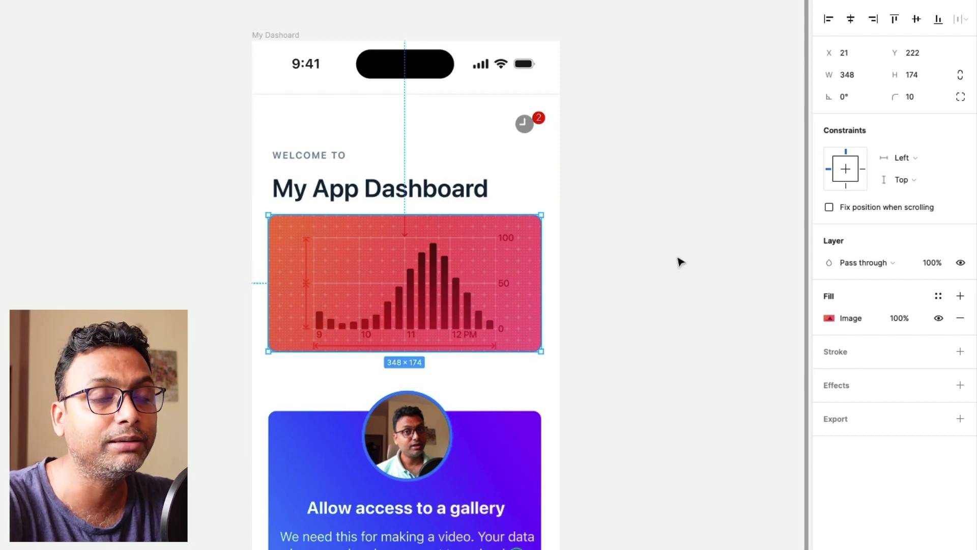
left_click(919, 164)
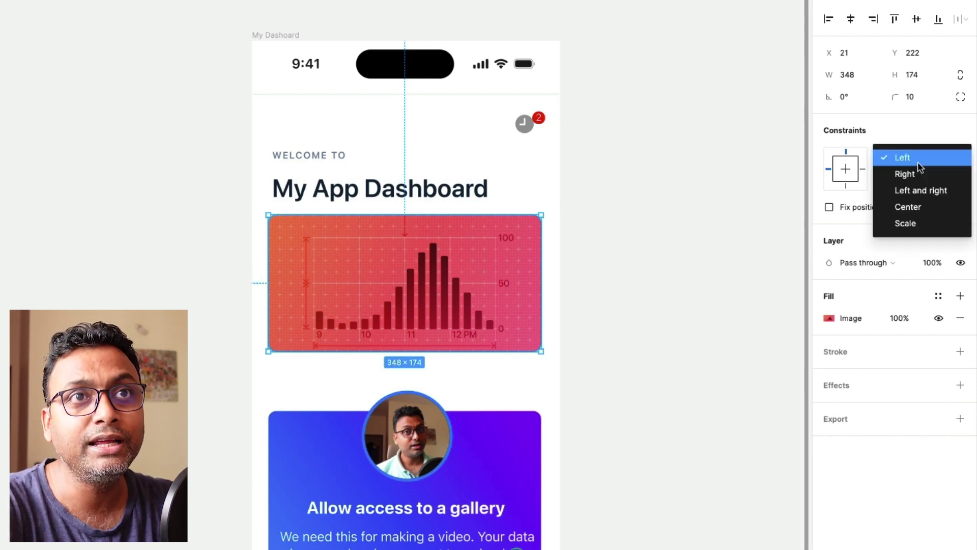
left_click(928, 197)
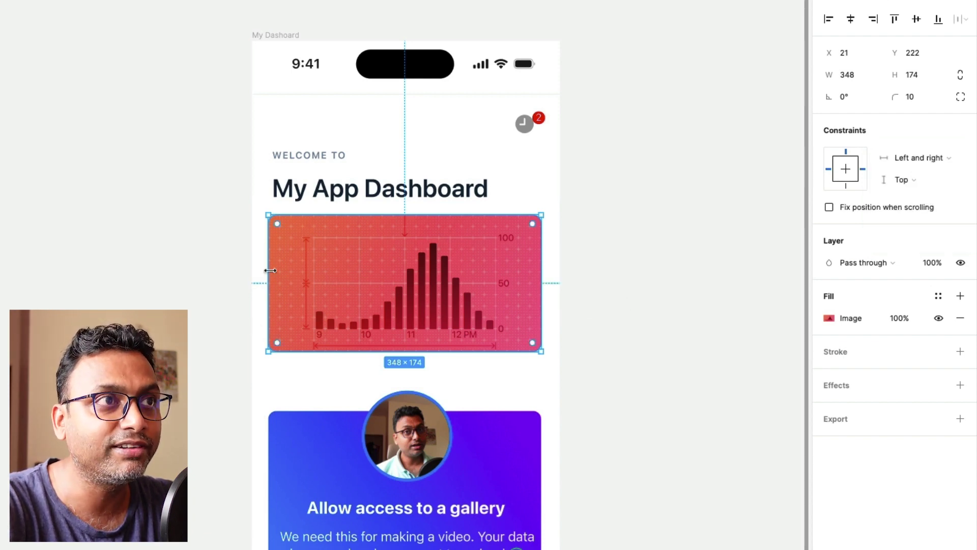
scroll(270, 238, "up", 5)
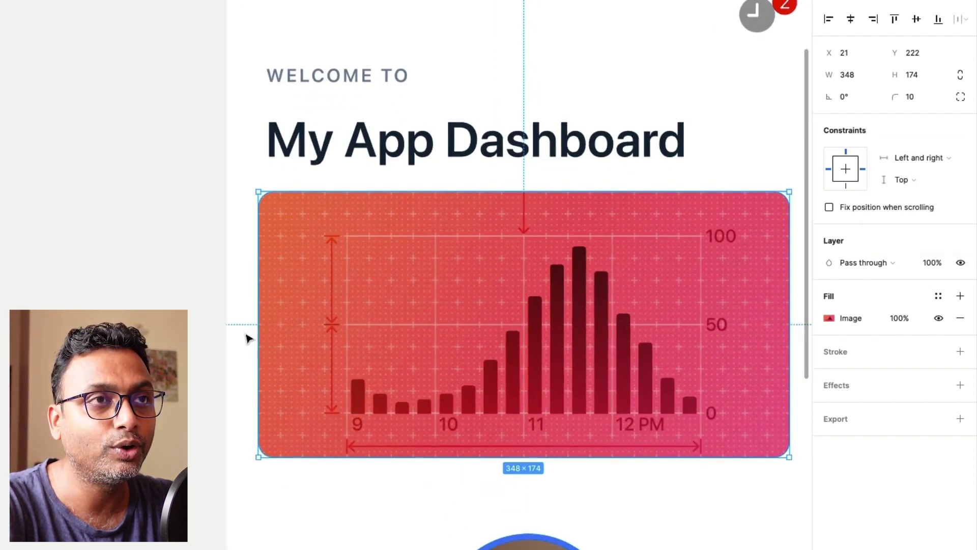
scroll(249, 338, "down", 3)
scroll(606, 358, "down", 4)
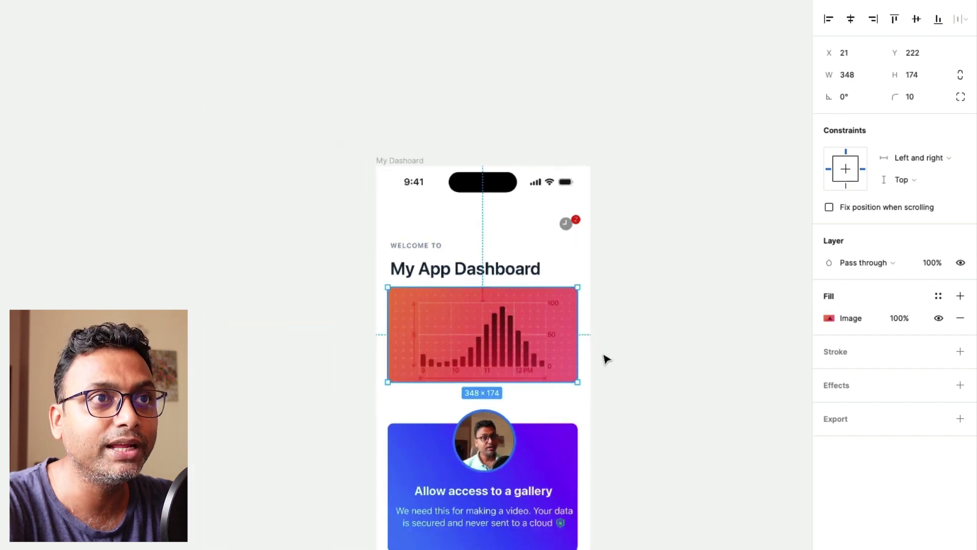
left_click(407, 161)
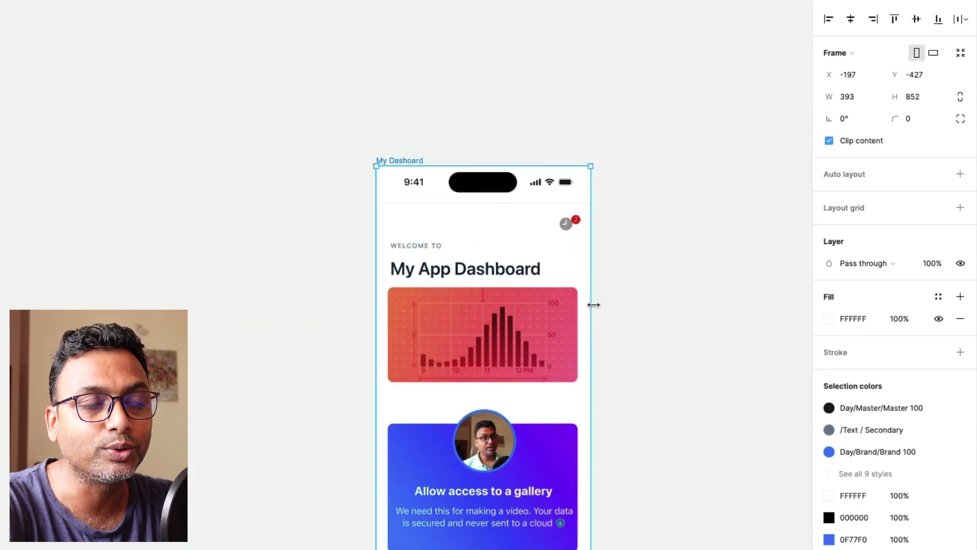
- Test-widen the frame and undo, then switch the chart's horizontal constraint to Scale
left_click_drag(593, 304, 612, 324)
key("ctrl+z")
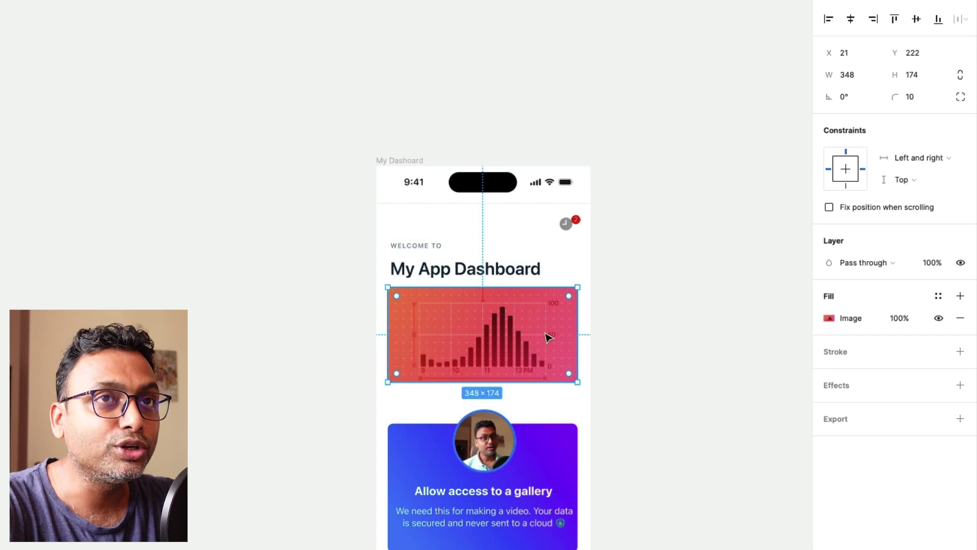
left_click(927, 158)
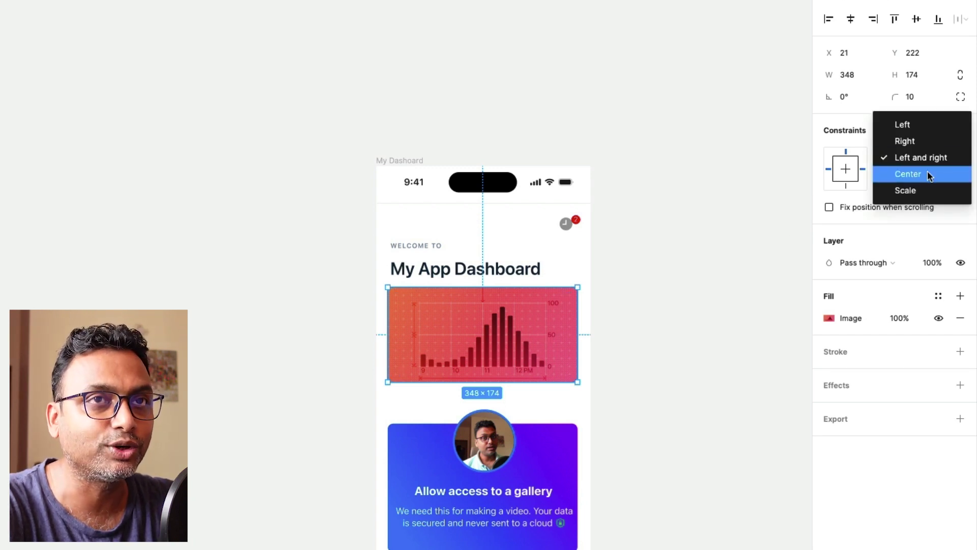
left_click(677, 347)
scroll(668, 368, "down", 2)
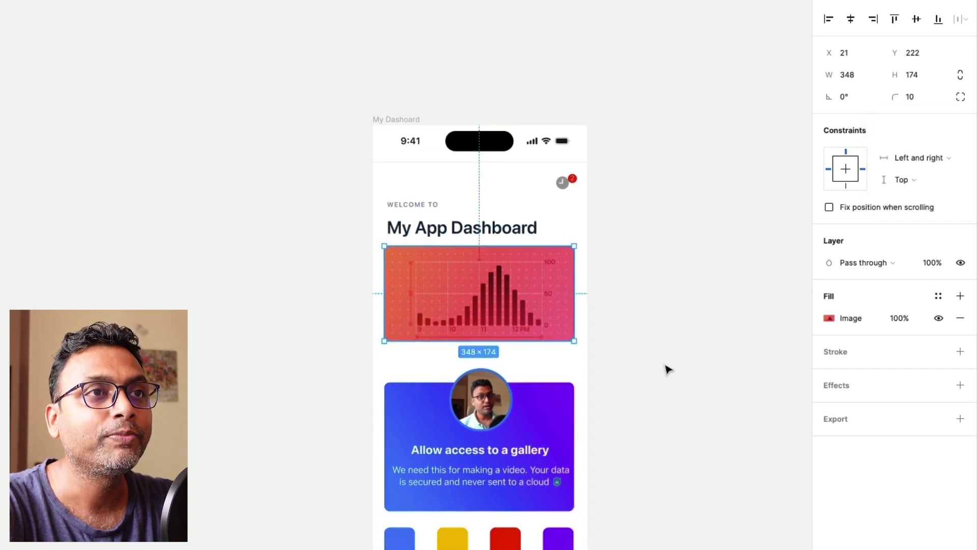
scroll(545, 212, "up", 1)
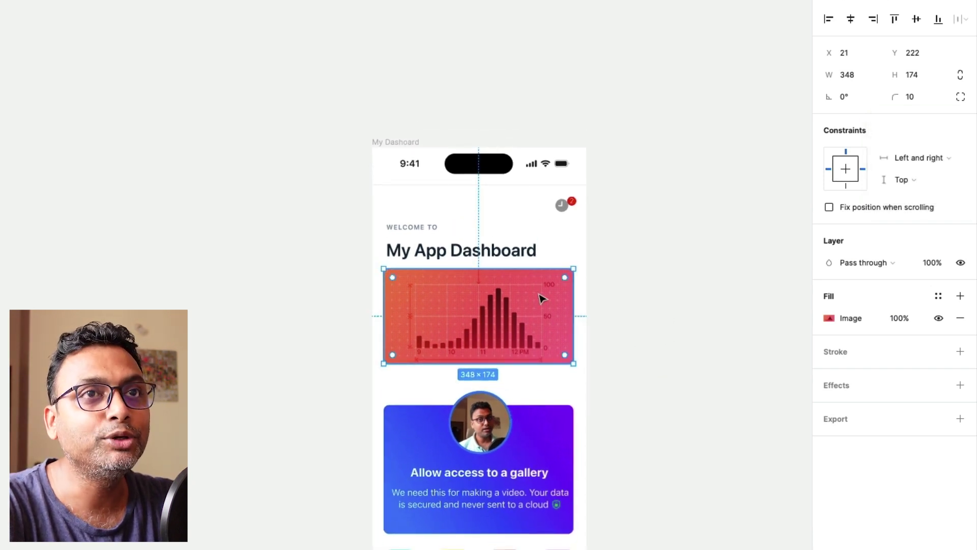
left_click(923, 159)
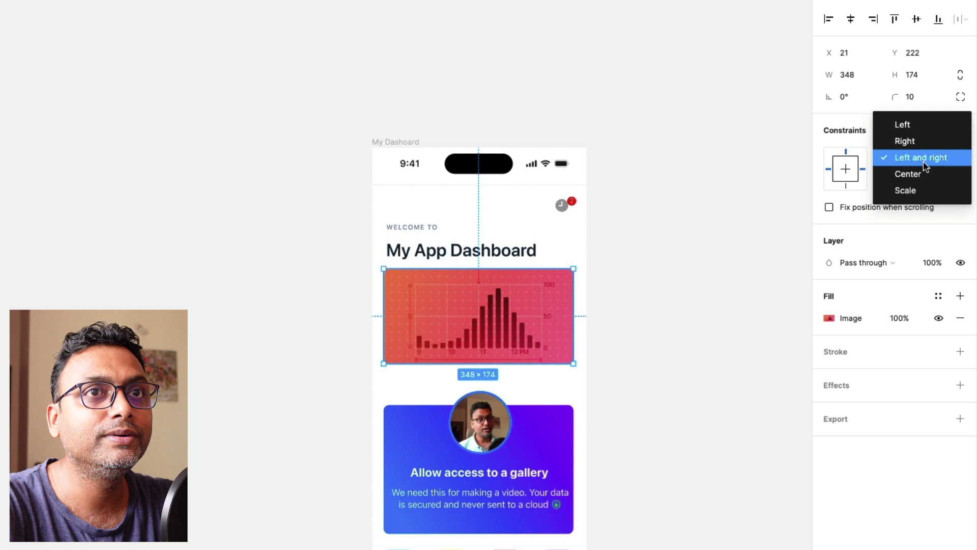
left_click(920, 190)
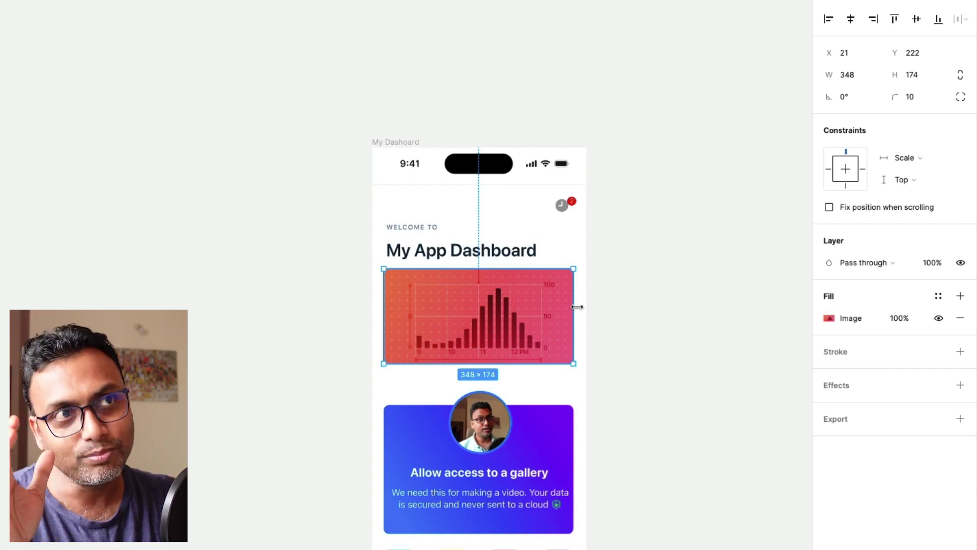
- Stretch and narrow the dashboard frame to test chart scaling, then undo to 393 width
left_click(397, 141)
left_click_drag(588, 271, 741, 277)
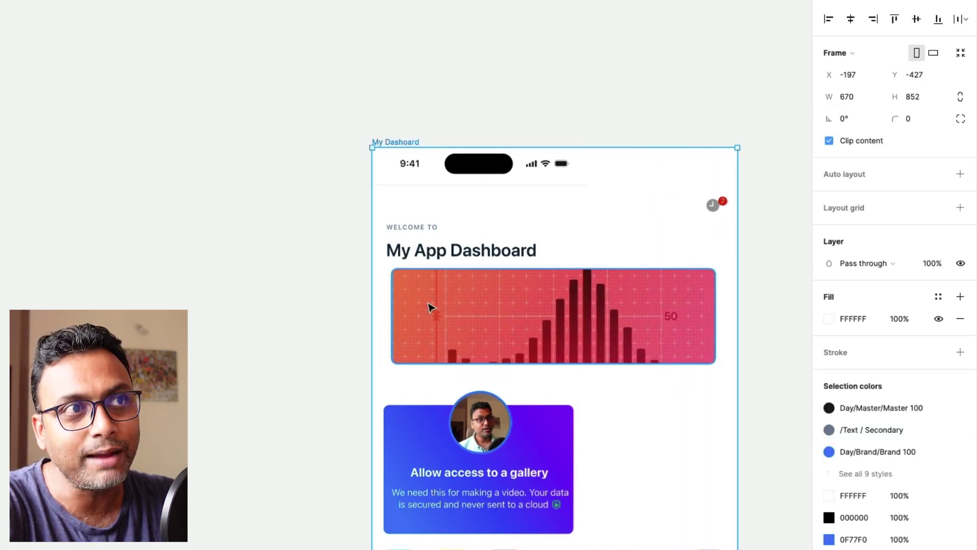
left_click_drag(737, 315, 630, 339)
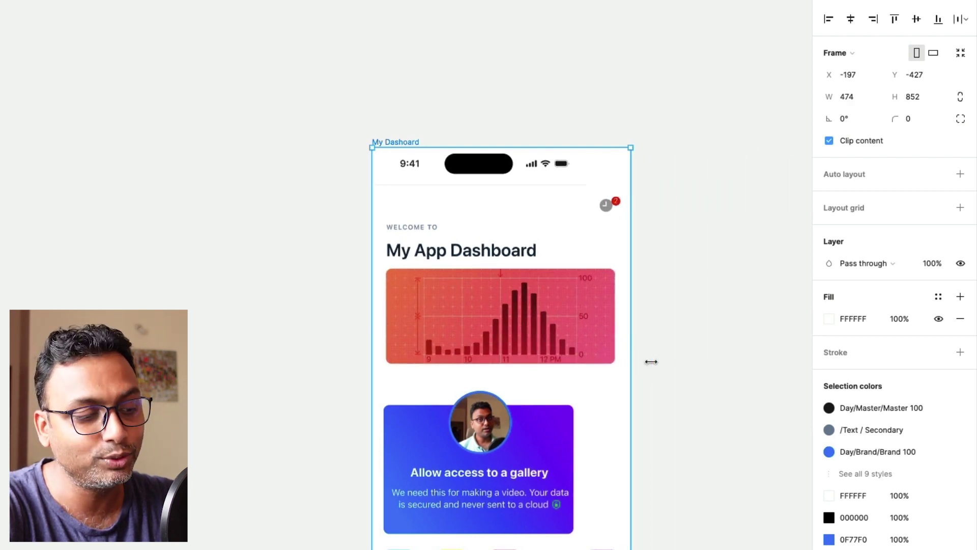
key("ctrl+z")
key("ctrl+z")
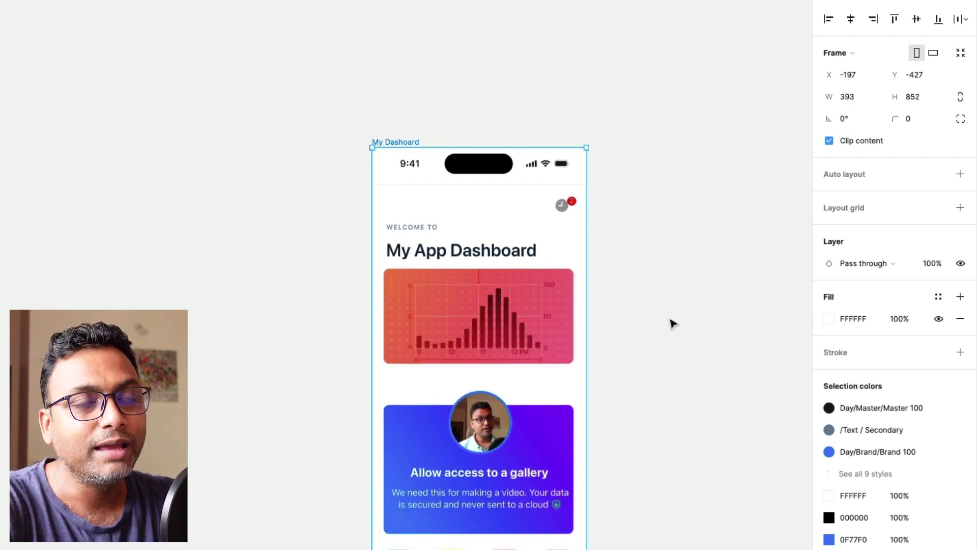
- Set the chart's horizontal constraint back to Left and right
left_click(557, 295)
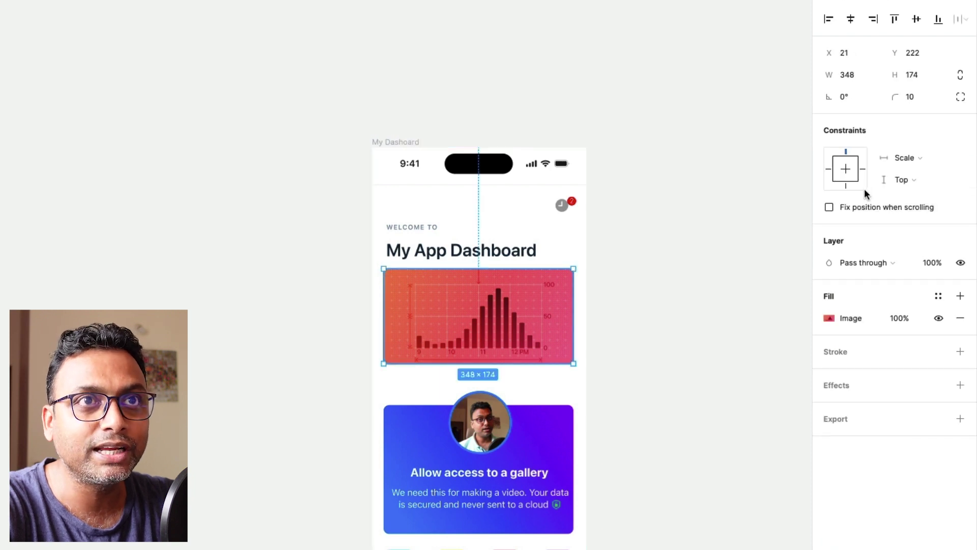
left_click(903, 157)
left_click(905, 124)
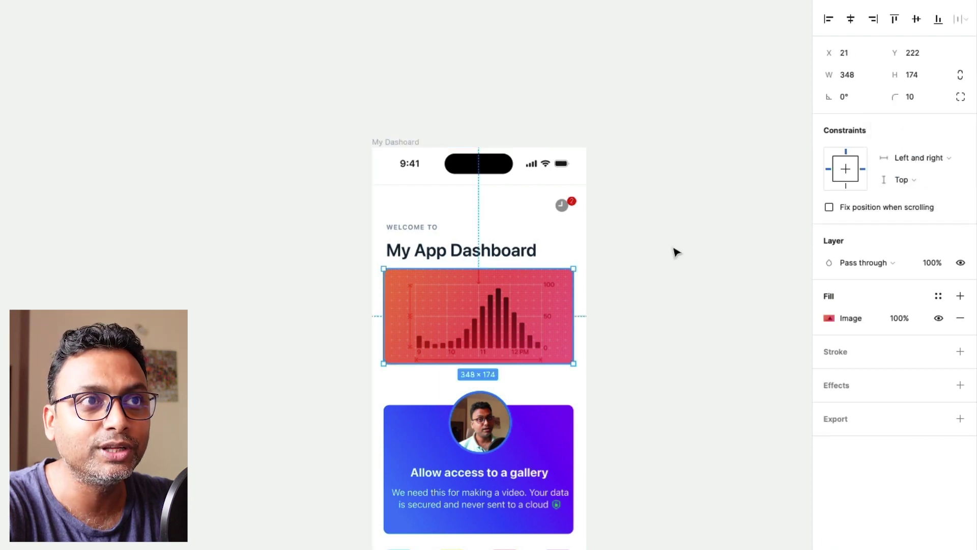
- Widen the dashboard frame to test the chart, then undo to the original width
left_click(399, 141)
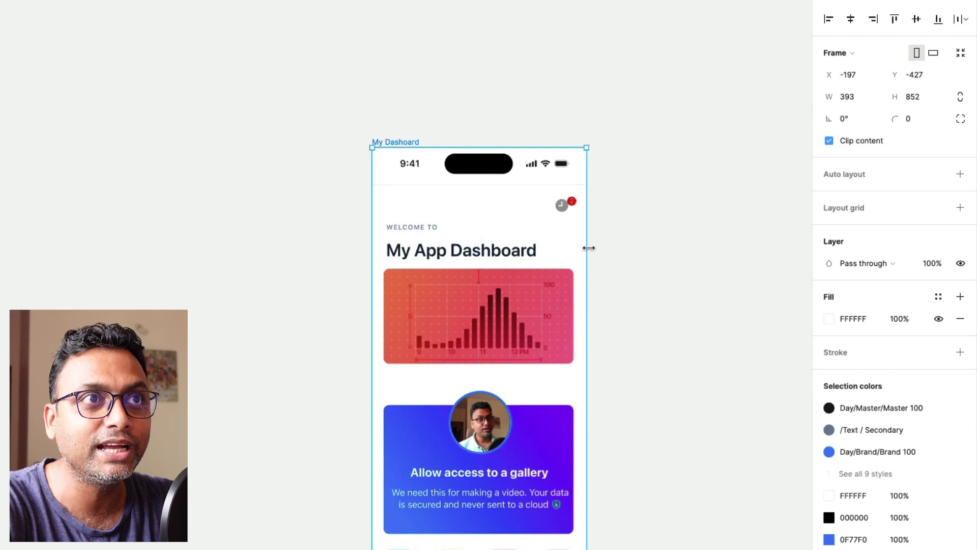
left_click_drag(589, 249, 689, 255)
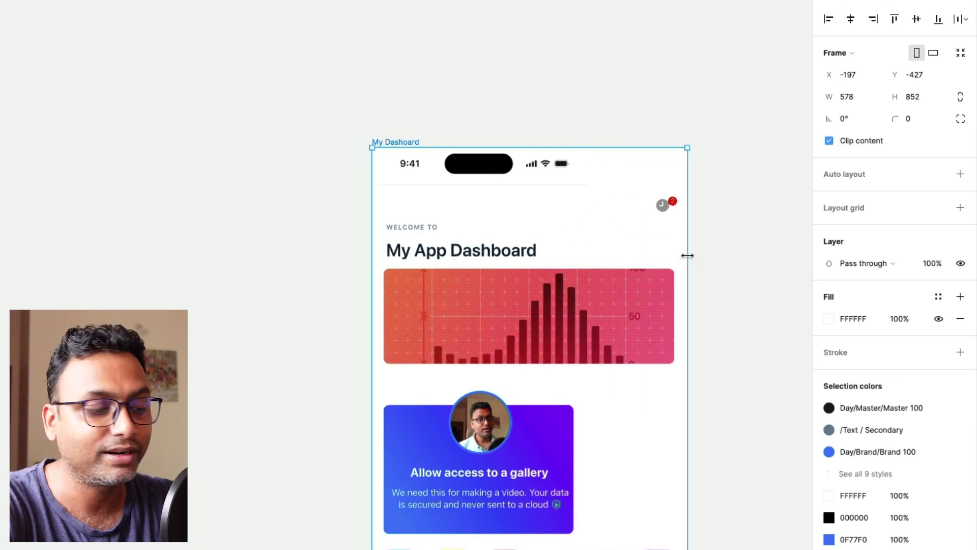
key("ctrl+z")
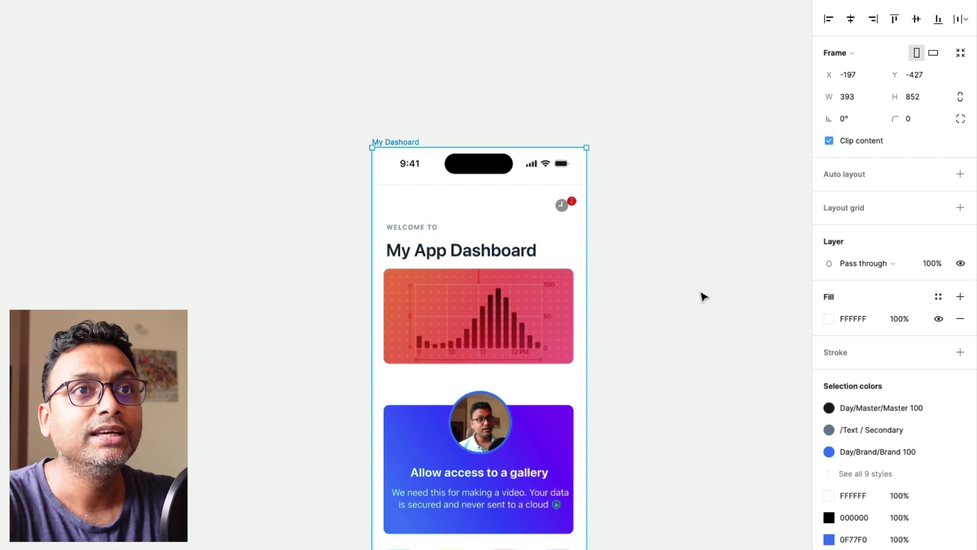
scroll(702, 297, "down", 3)
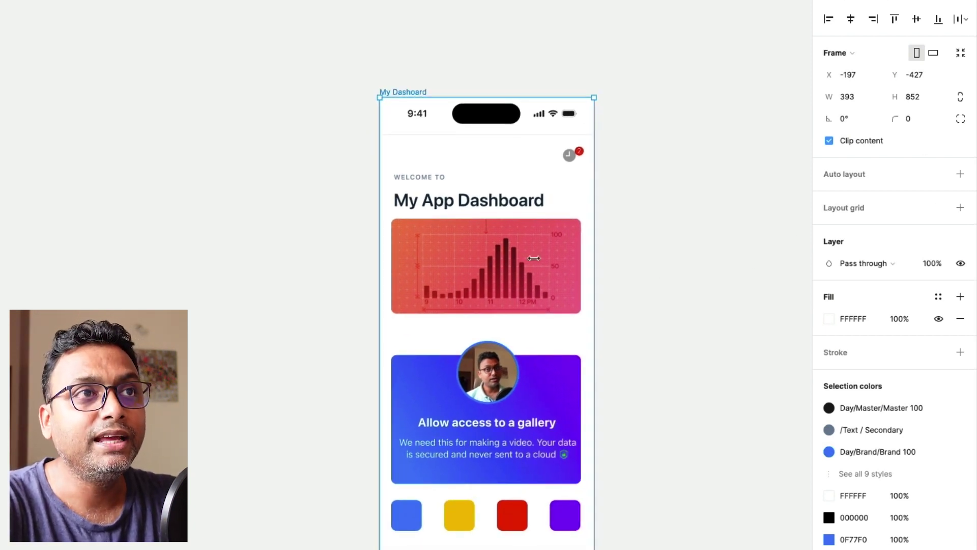
left_click(517, 259)
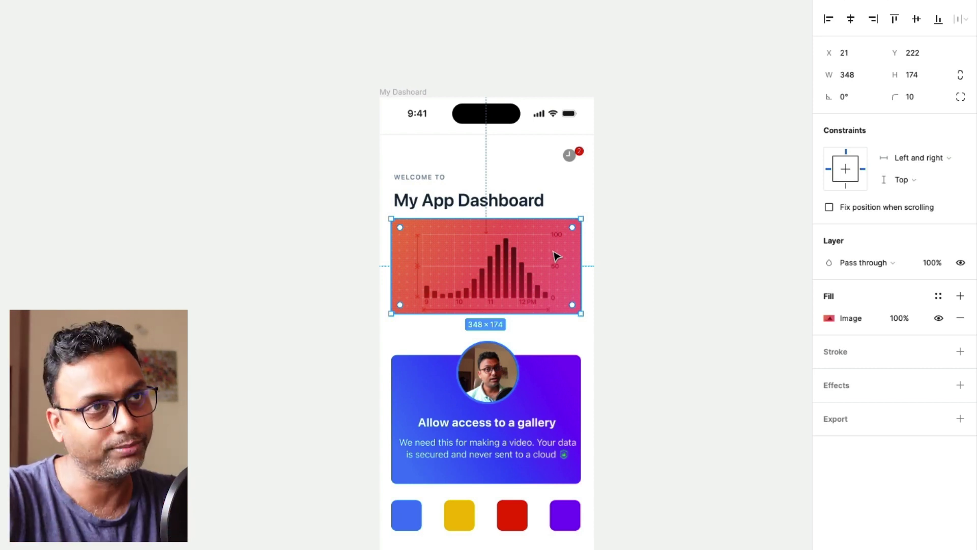
- Pin the chart to Top and bottom, test by changing the frame height, then undo
left_click(921, 177)
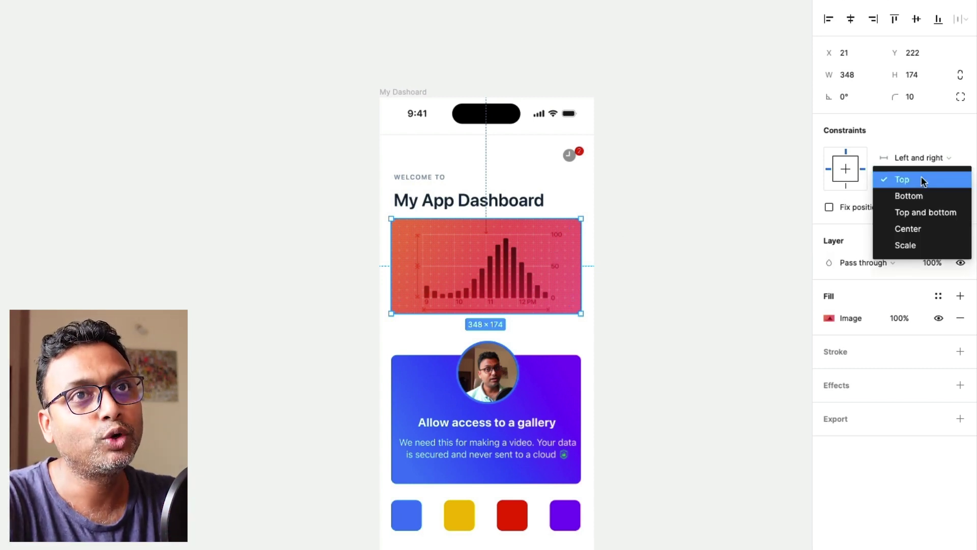
left_click(921, 211)
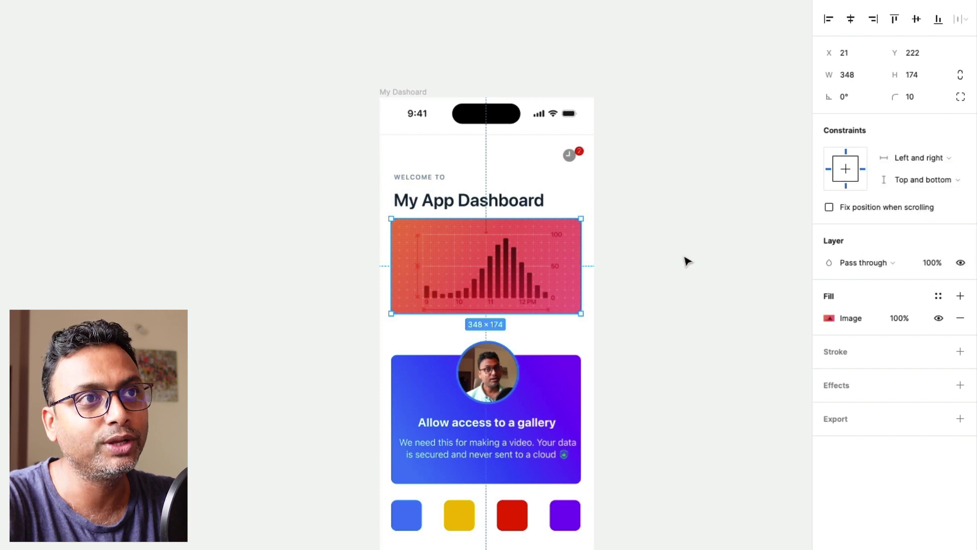
left_click(417, 93)
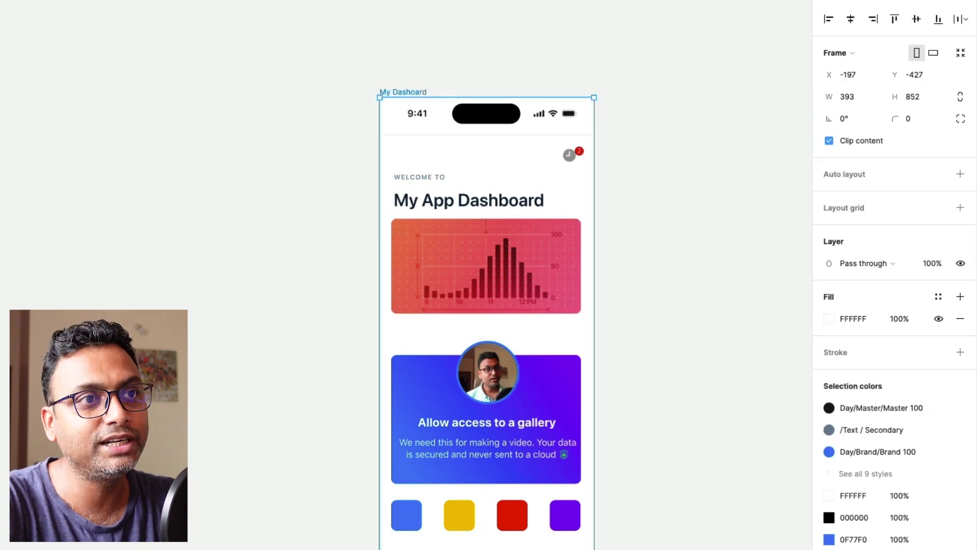
left_click_drag(561, 549, 571, 488)
left_click_drag(571, 436, 565, 317)
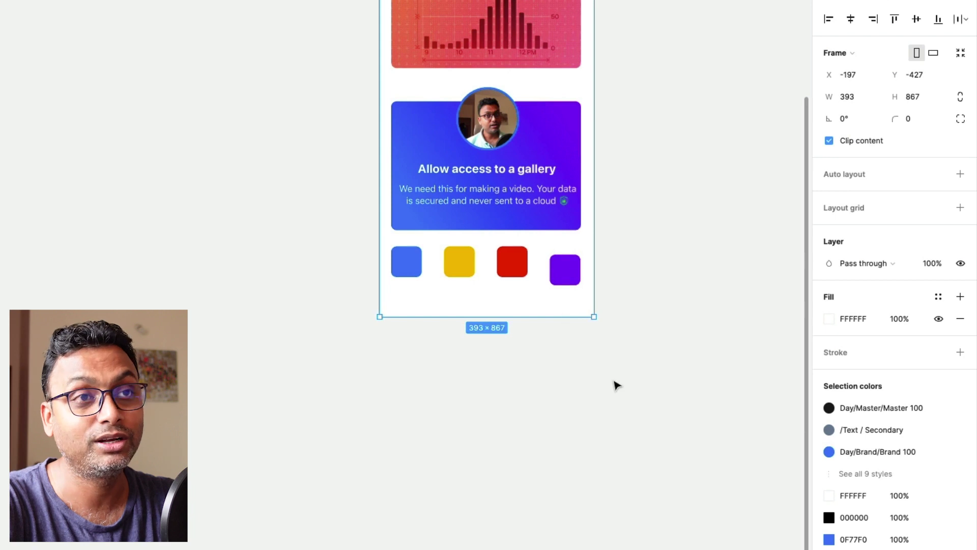
key("ctrl+z")
- Duplicate the 393×852 My Dashboard frame so a copy sits beside the original
scroll(622, 394, "up", 5)
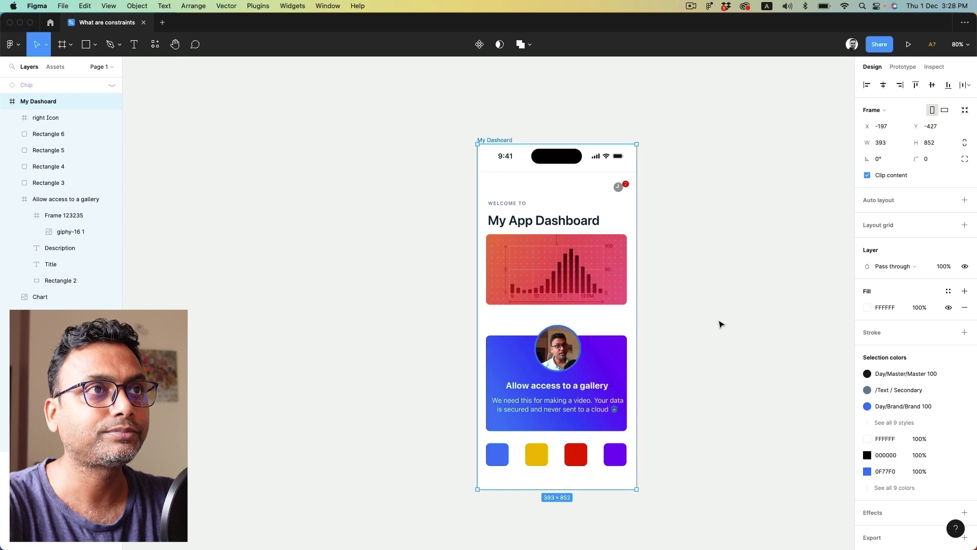
scroll(720, 324, "right", 3)
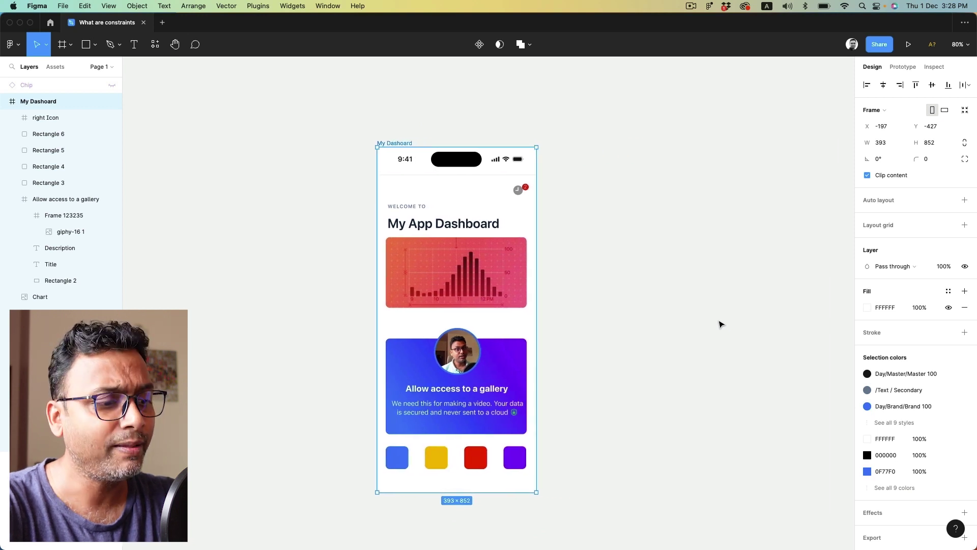
key("ctrl+d")
left_click(768, 286)
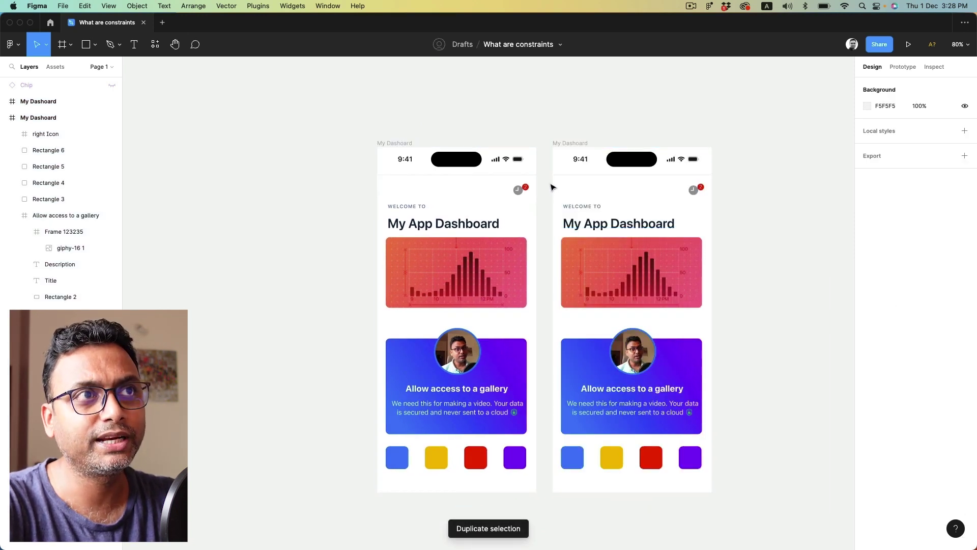
- Clear the duplicate frame's contents and stretch the blue square into a long bar near the top
left_click_drag(552, 187, 735, 436)
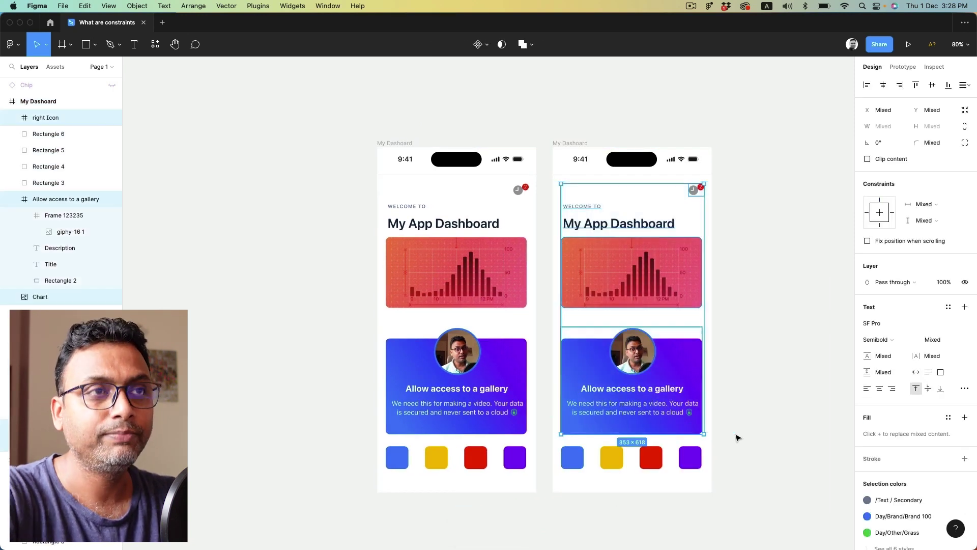
key("Delete")
left_click_drag(575, 461, 697, 212)
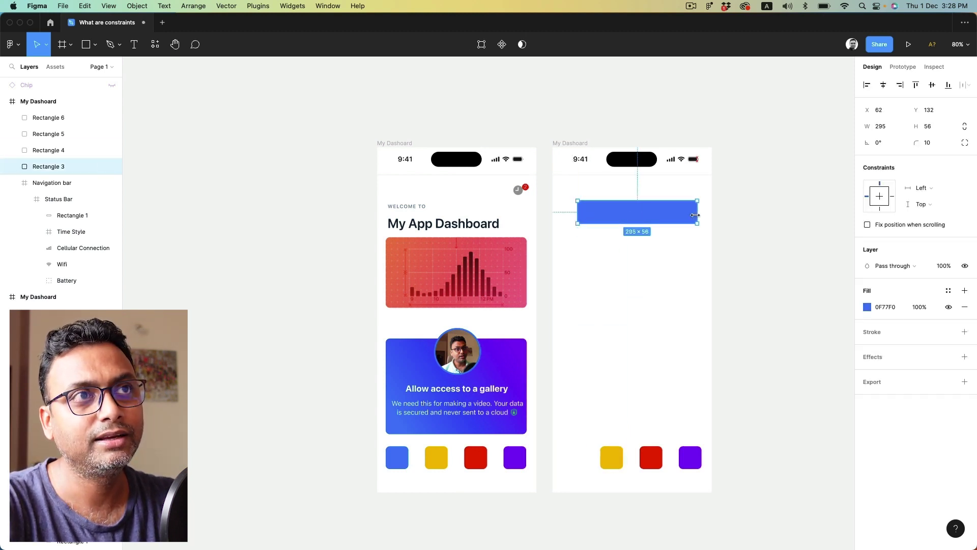
left_click_drag(576, 210, 609, 209)
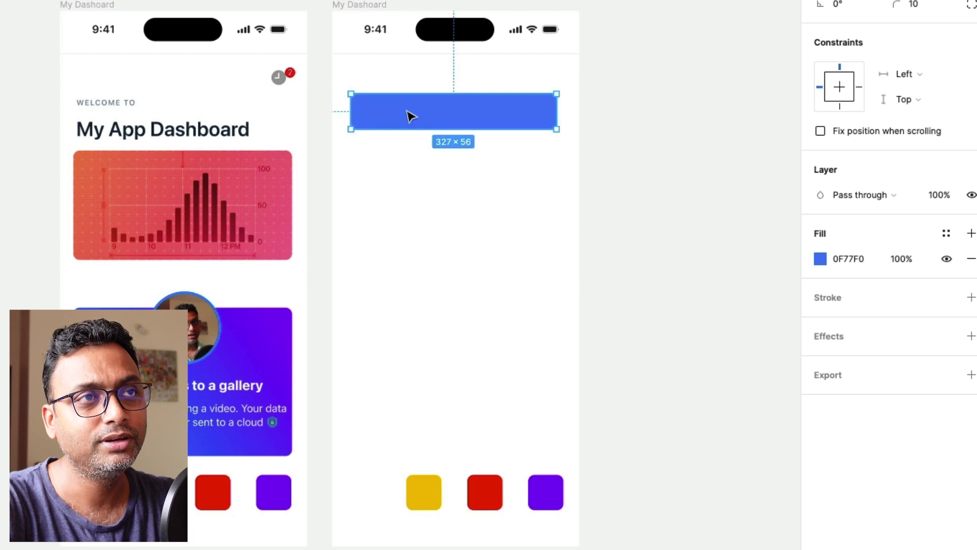
left_click_drag(418, 107, 418, 107)
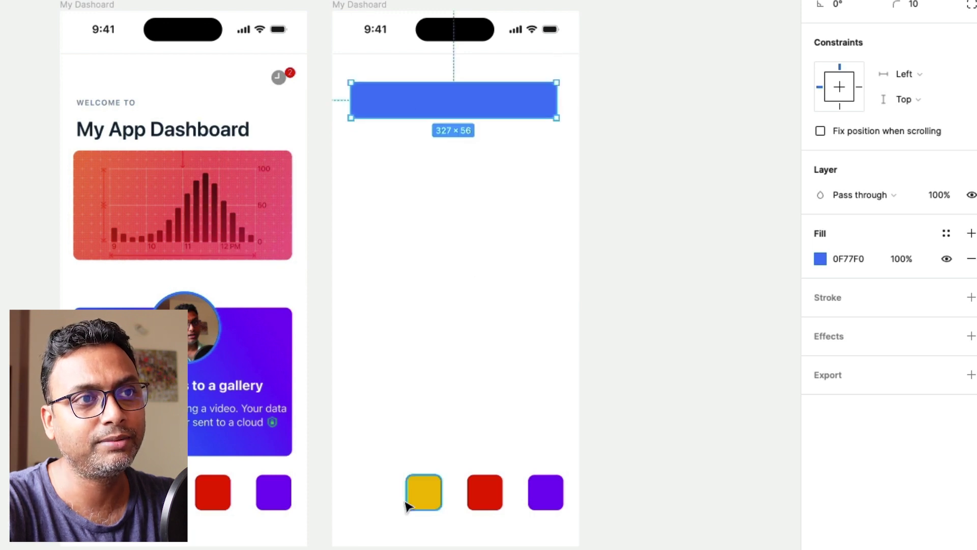
- Move the yellow and red squares up and widen the red one to 327 × 56
left_click_drag(421, 499, 555, 165)
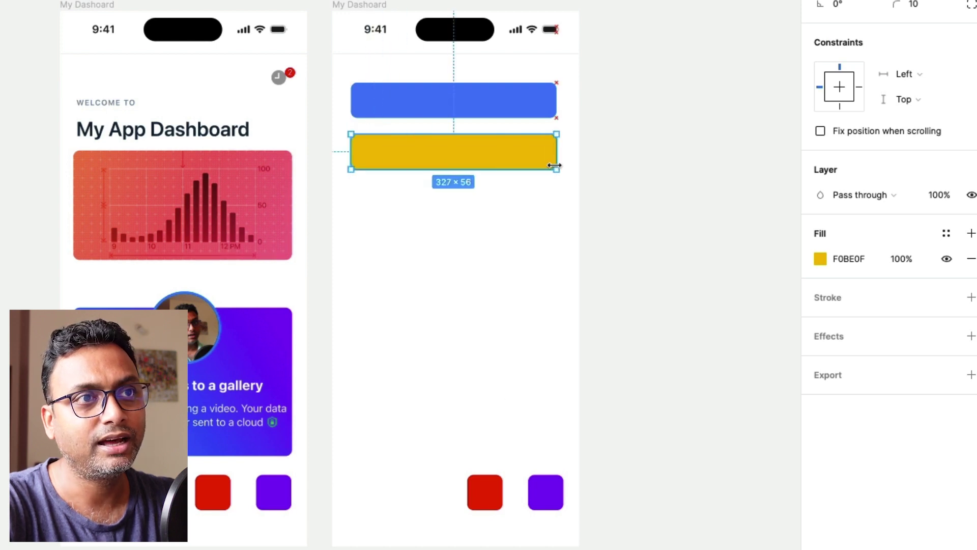
left_click_drag(486, 495, 406, 216)
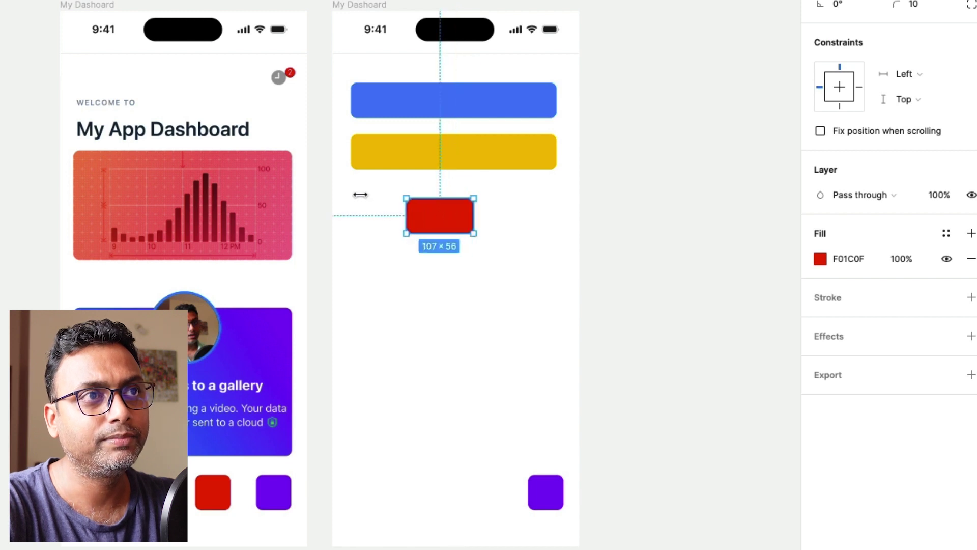
left_click_drag(360, 194, 351, 192)
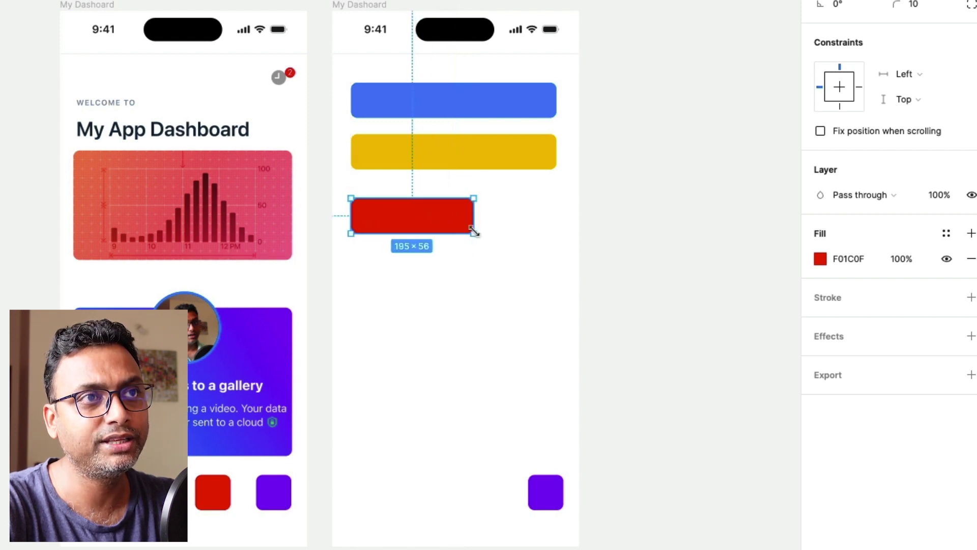
left_click_drag(473, 220, 529, 209)
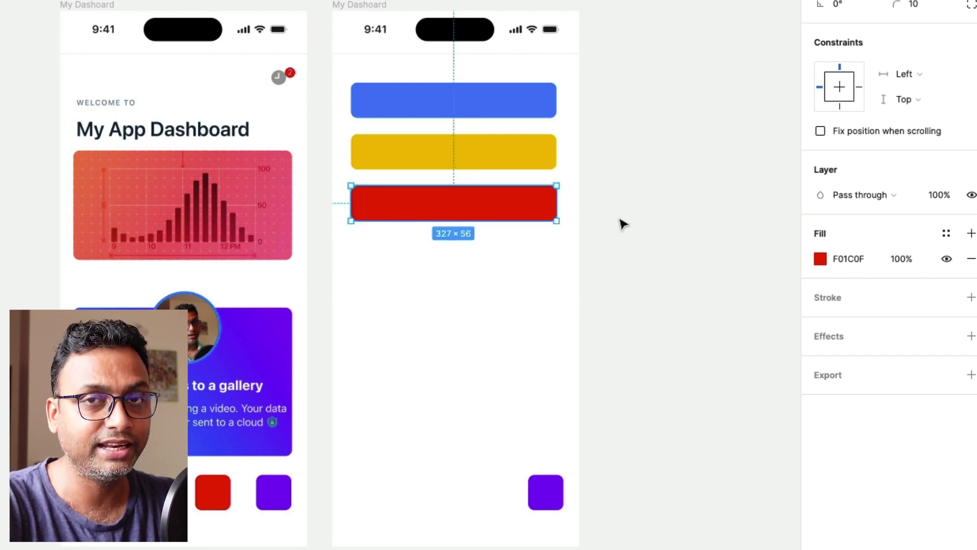
- Set horizontal constraints: blue bar Left and right, yellow bar Center, red bar Scale
left_click(517, 97)
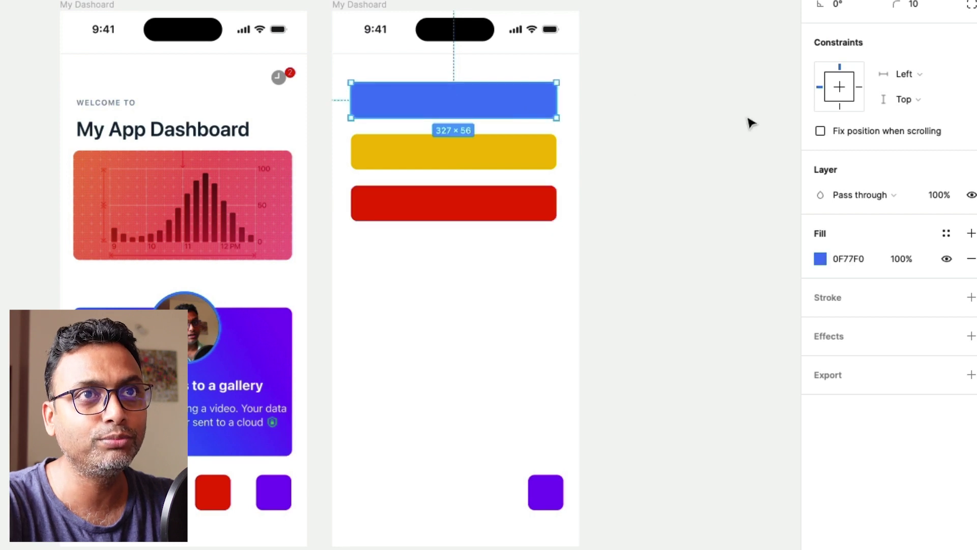
left_click(896, 80)
left_click(902, 108)
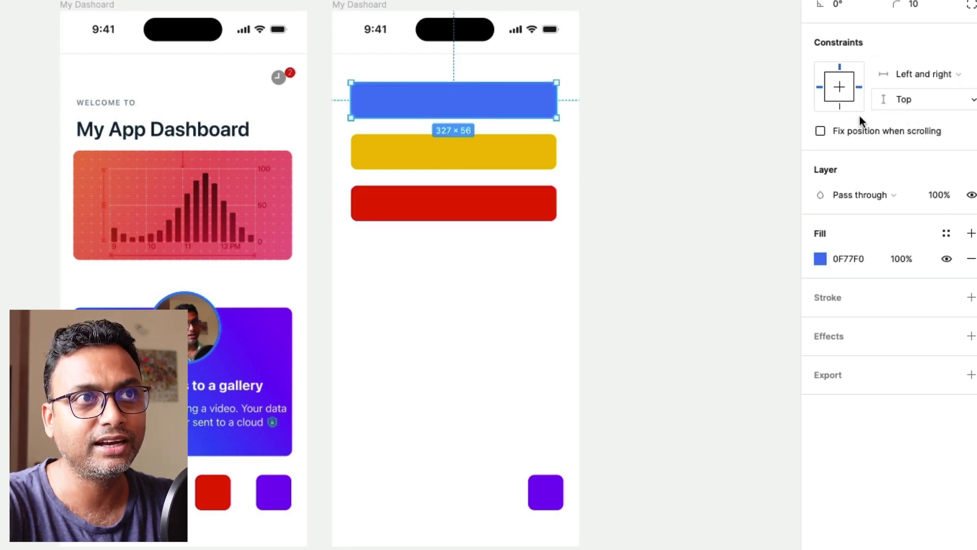
left_click(511, 150)
left_click(906, 78)
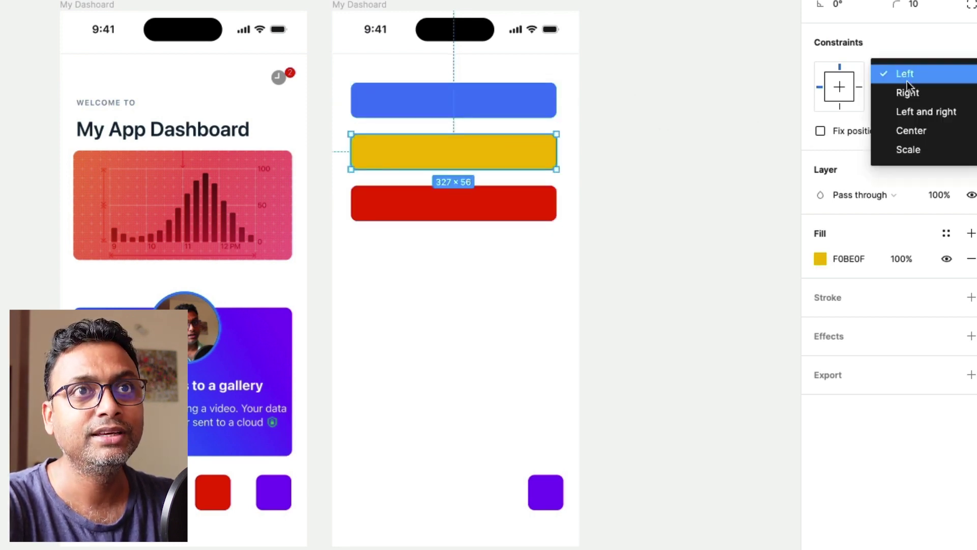
left_click(909, 128)
left_click(499, 206)
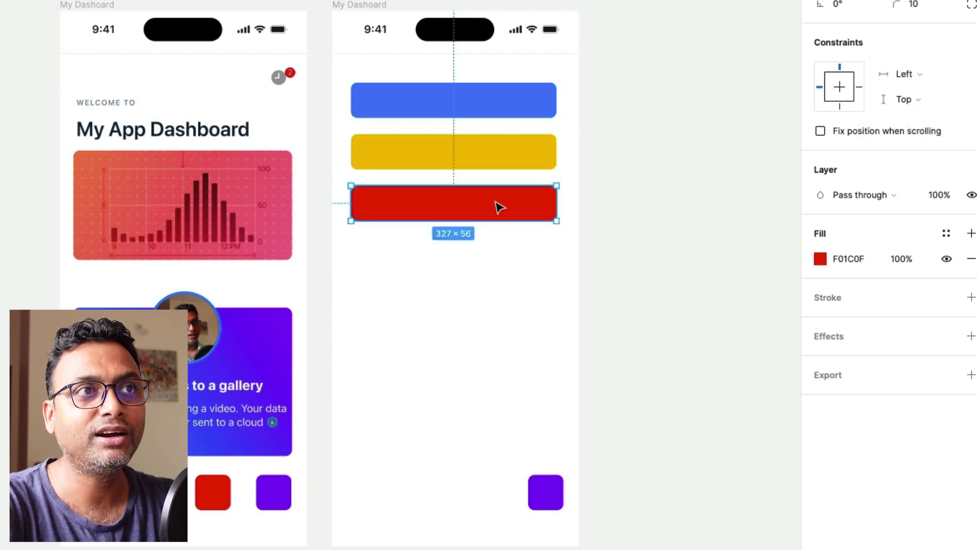
left_click(902, 77)
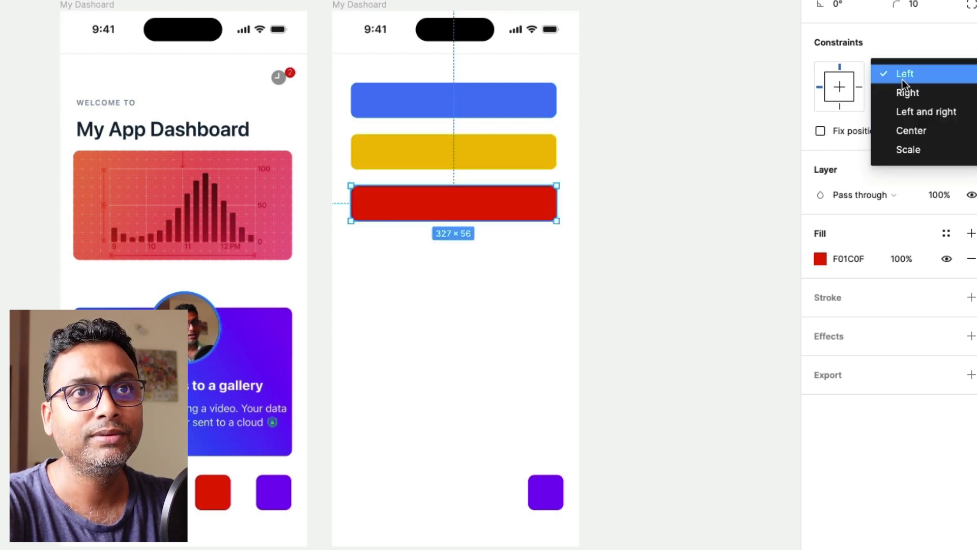
left_click(900, 149)
- Widen the My Dashboard frame to check each bar's behaviour, then undo back to 393×852
left_click(644, 180)
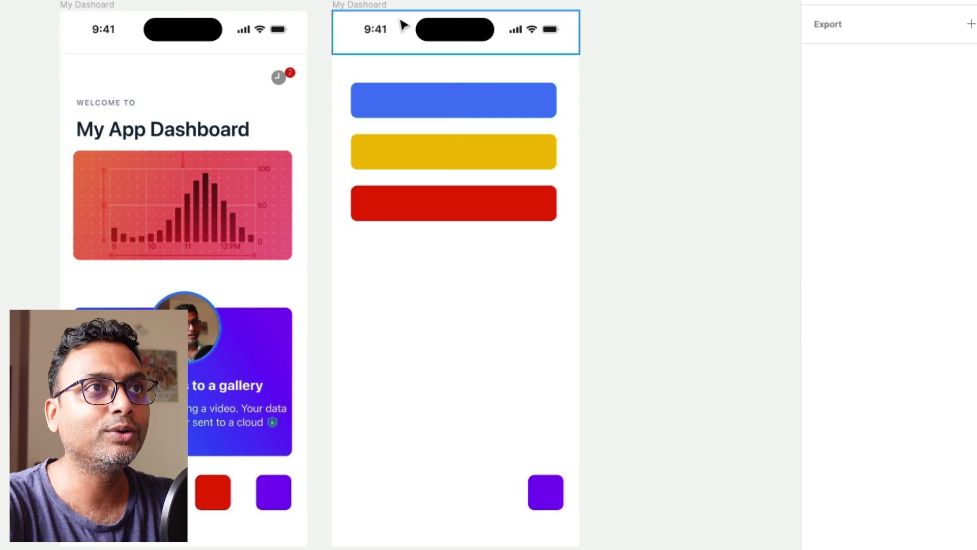
left_click(340, 5)
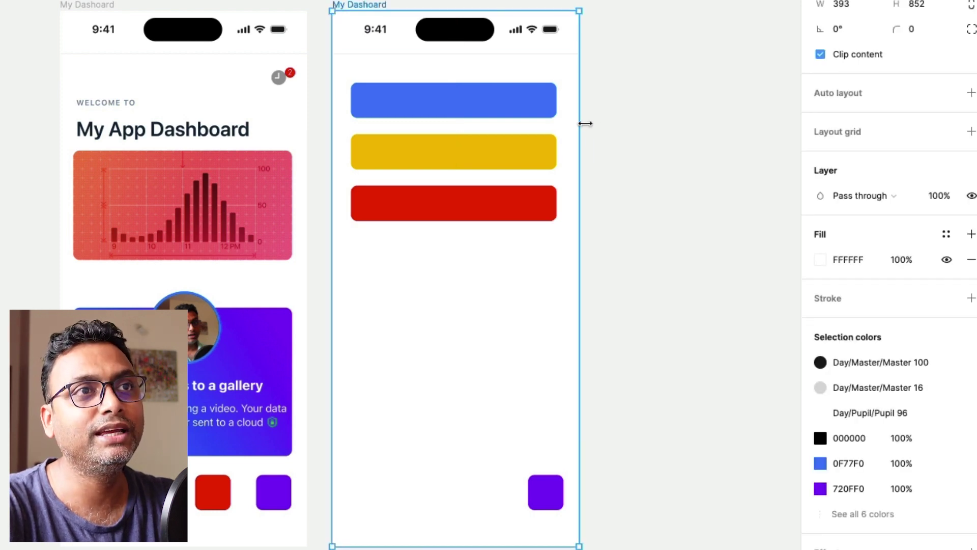
left_click_drag(585, 124, 764, 138)
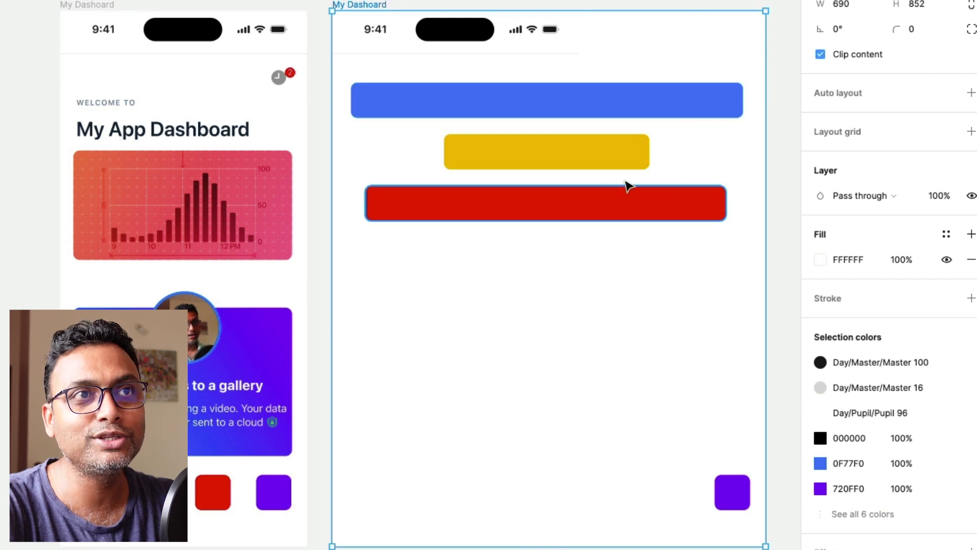
left_click(598, 156)
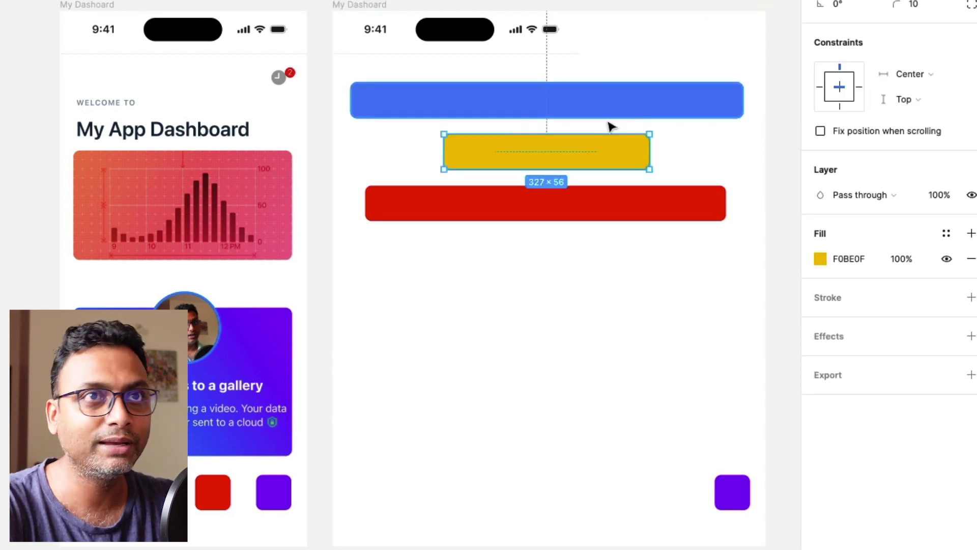
left_click(569, 113)
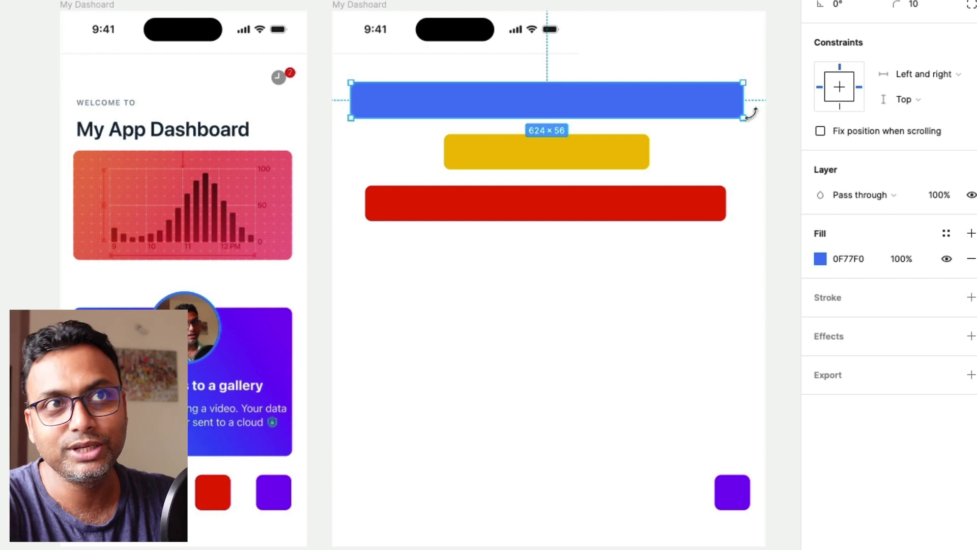
left_click(469, 201)
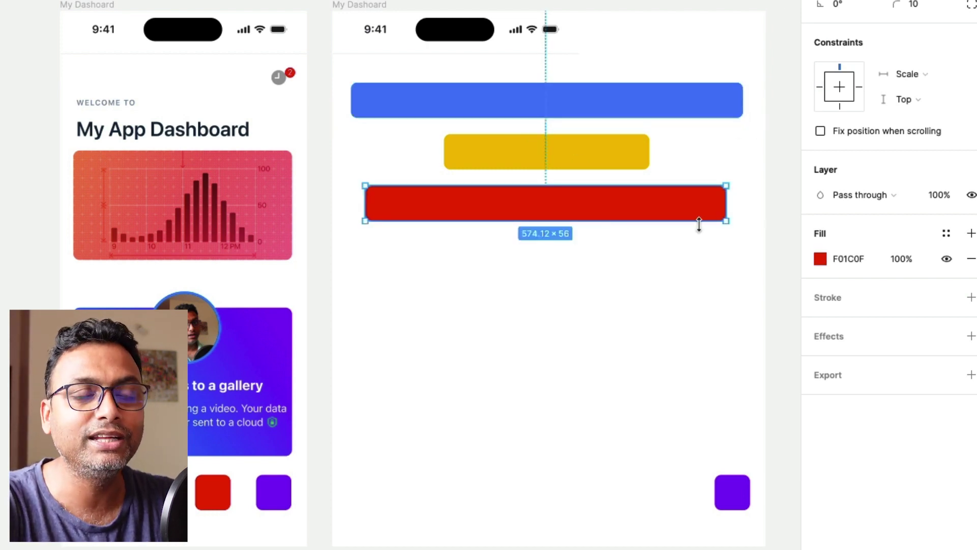
key("Tab")
key("Tab")
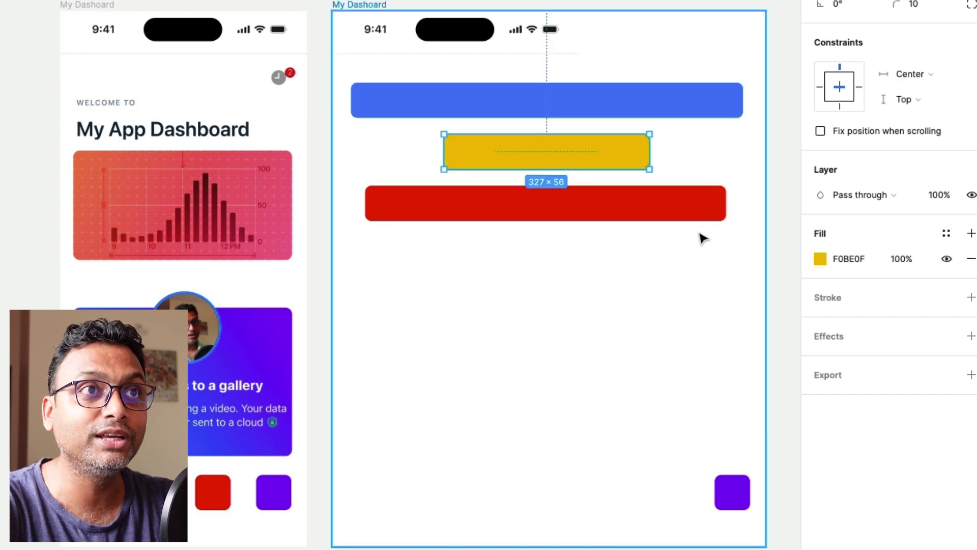
key("Escape")
key("ctrl+z")
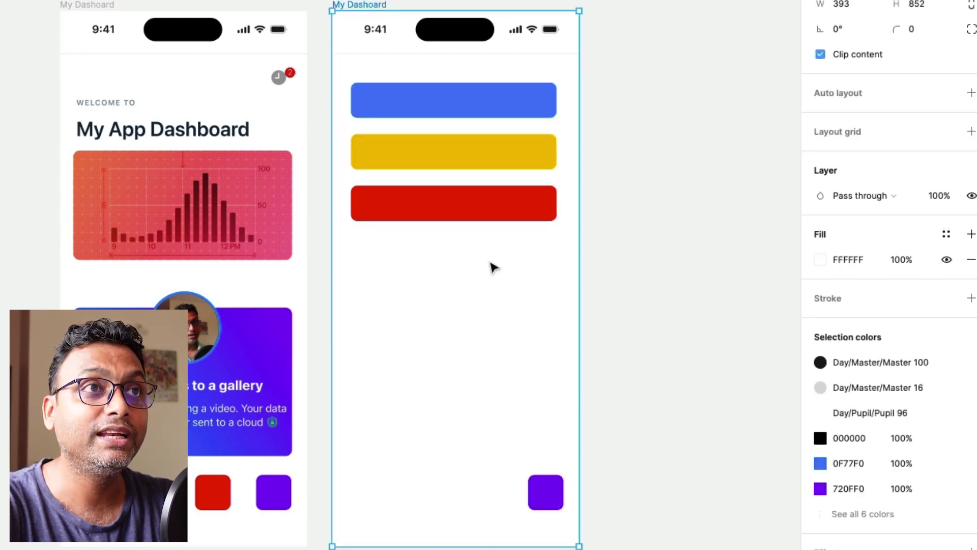
- Reshape the blue bar into a tall narrow column and narrow the yellow bar beside it
left_click(444, 113)
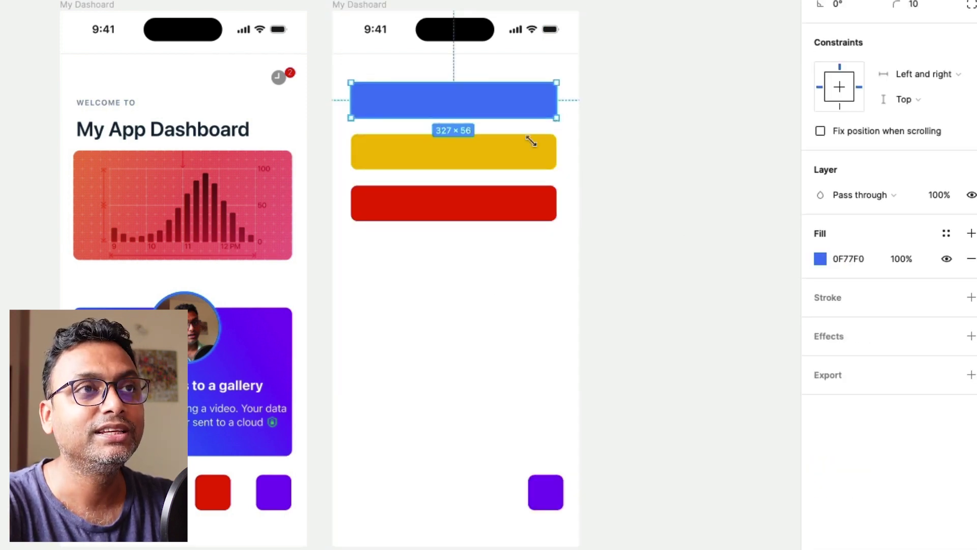
left_click_drag(531, 142, 392, 387)
left_click(366, 166)
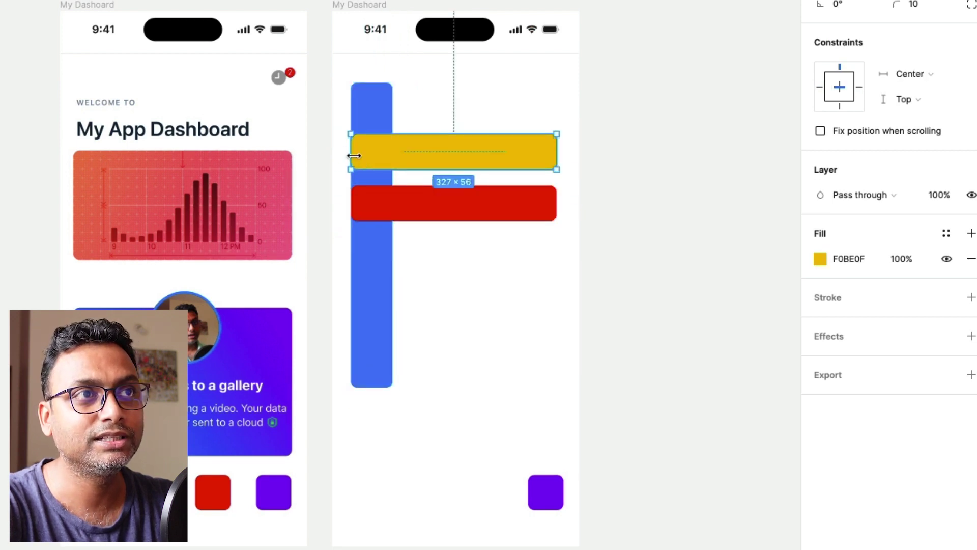
left_click_drag(354, 156, 476, 87)
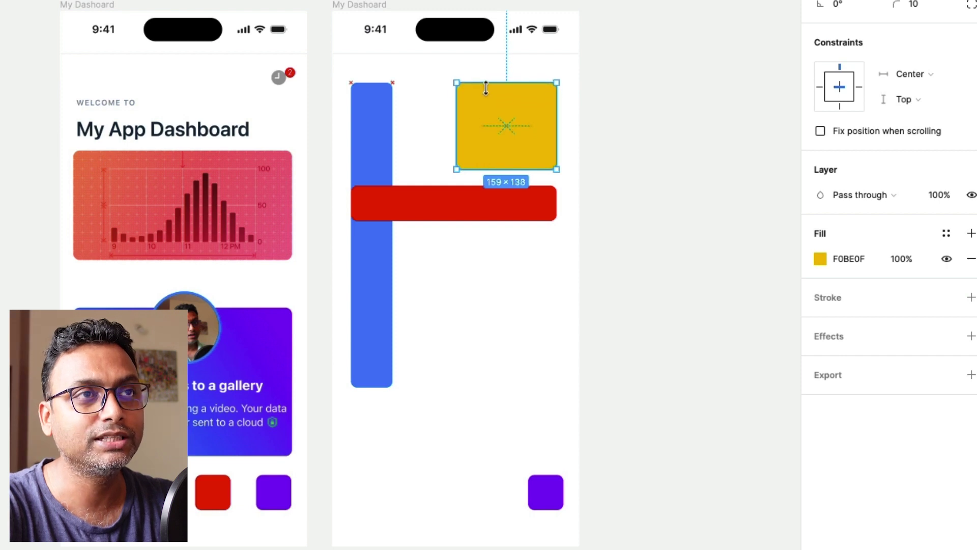
left_click_drag(557, 115, 438, 114)
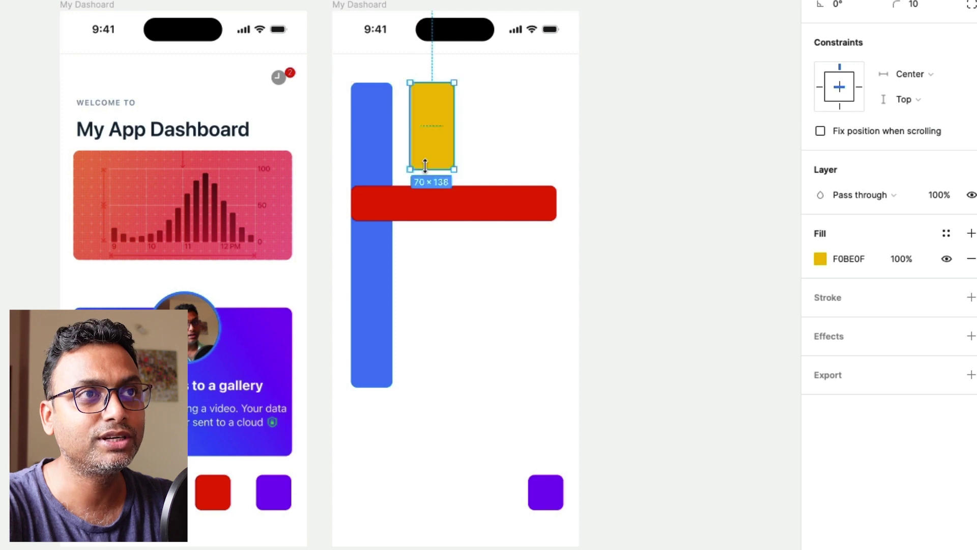
left_click_drag(430, 169, 429, 386)
- Make the red bar a 485-high narrow column, then select all three columns
left_click(469, 198)
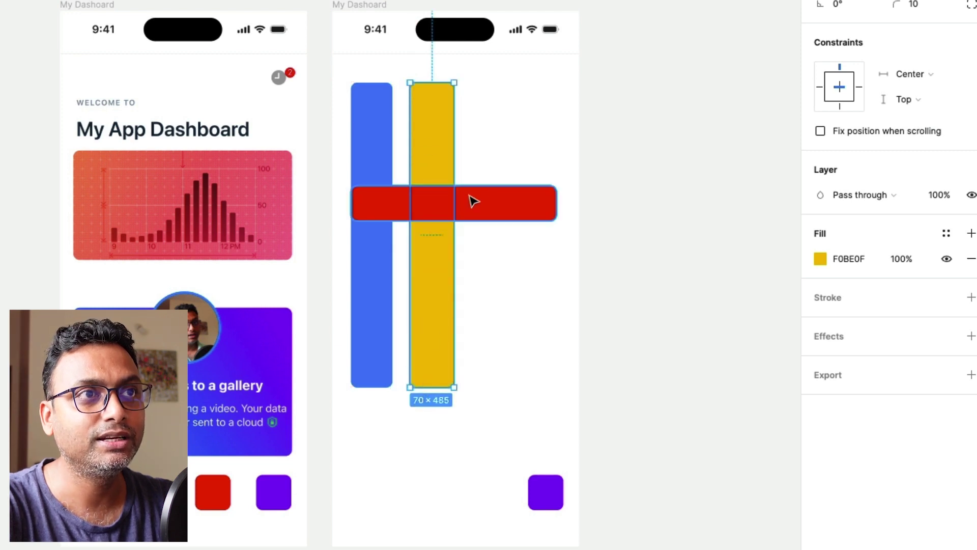
left_click_drag(350, 206, 499, 84)
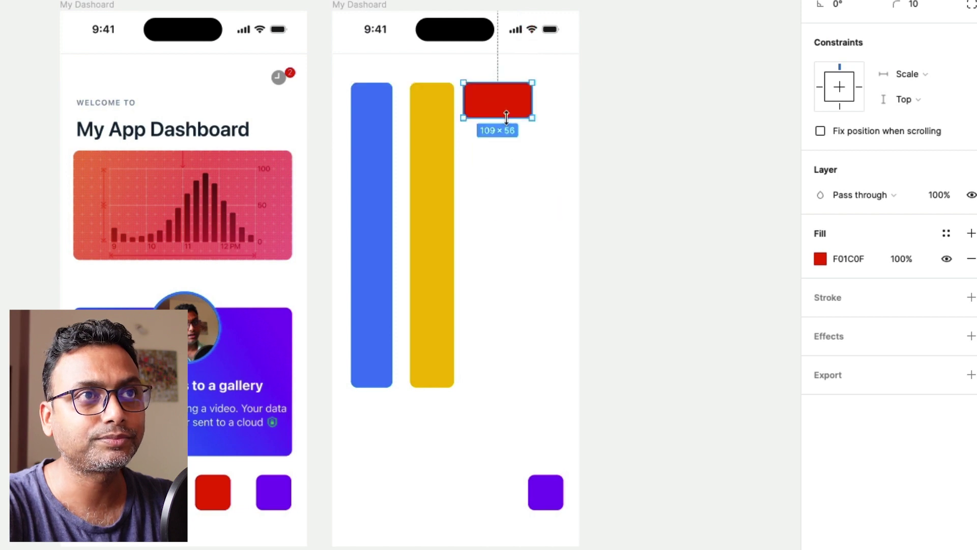
left_click_drag(506, 117, 506, 387)
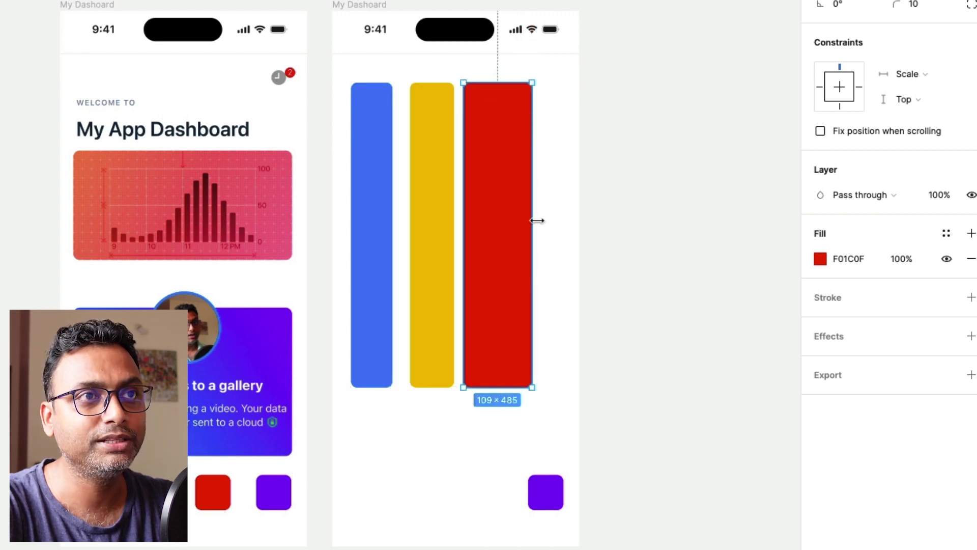
left_click_drag(528, 223, 521, 221)
left_click(367, 218)
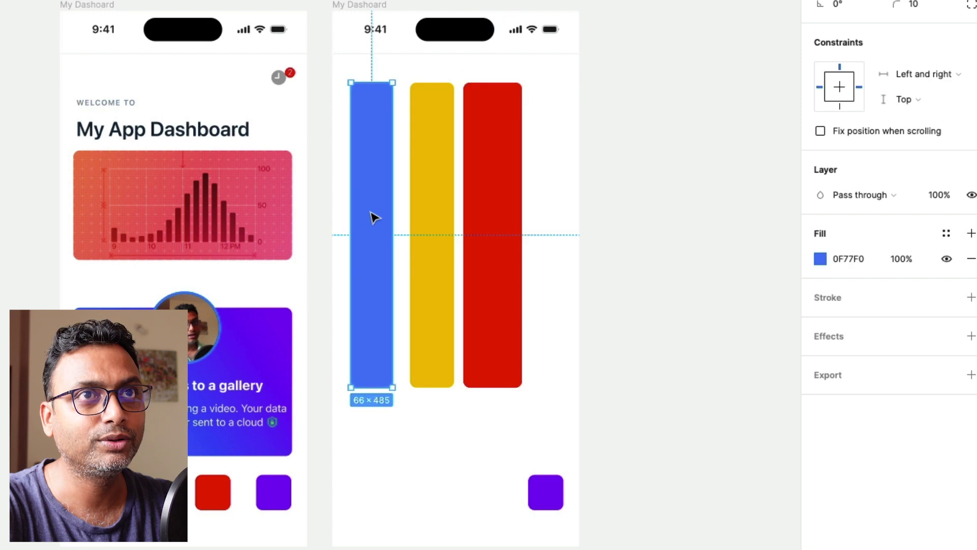
left_click(420, 219, "shift")
left_click(497, 219, "shift")
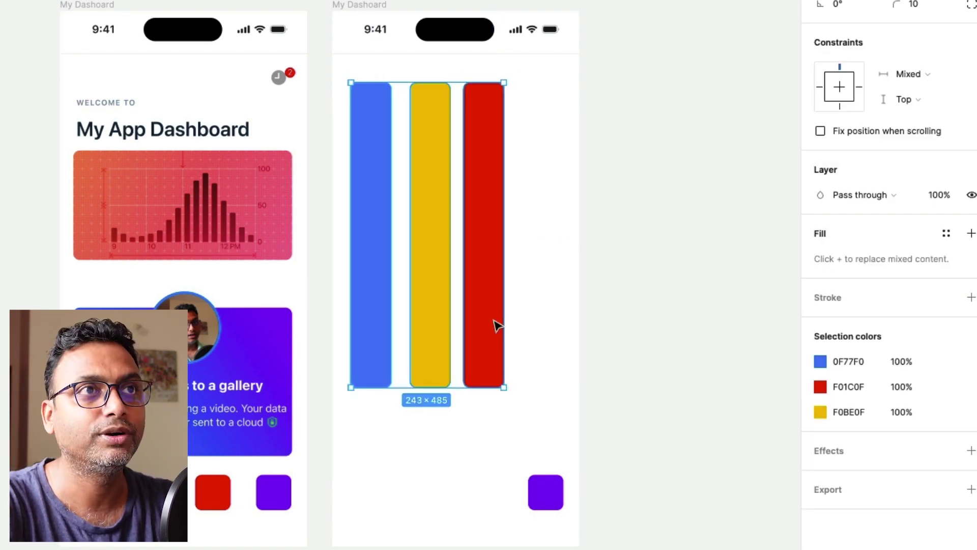
- Space the three columns evenly and shift them right and down together
left_click(491, 375)
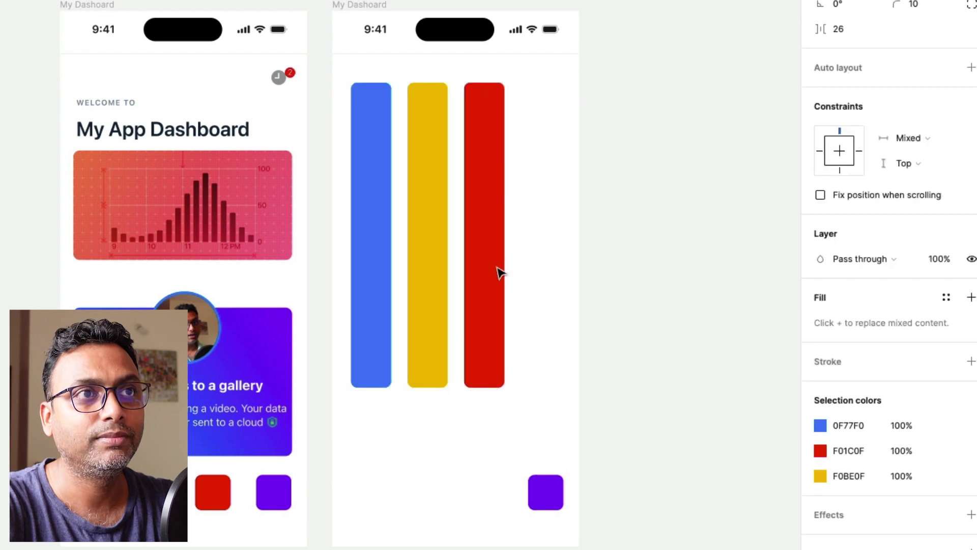
left_click_drag(484, 264, 519, 288)
left_click(632, 260)
- Pin the blue column Top and bottom, adjust the yellow column, and set red's vertical constraint to Scale
left_click(396, 184)
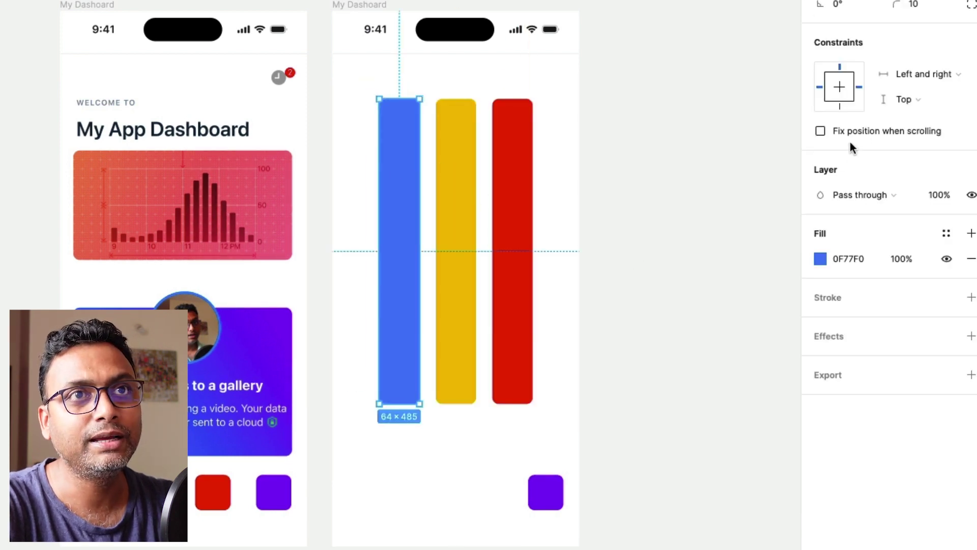
left_click(914, 102)
left_click(917, 131)
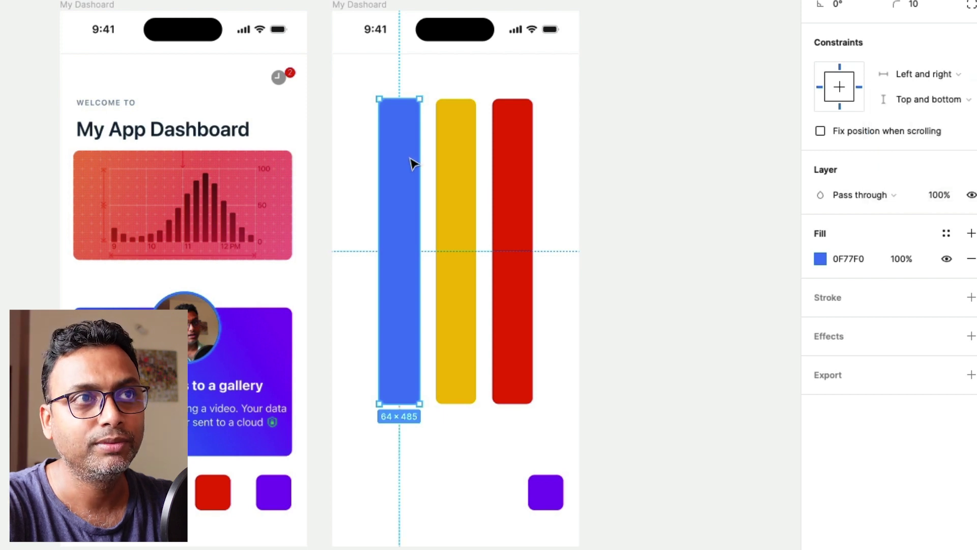
left_click(456, 181)
left_click(905, 99)
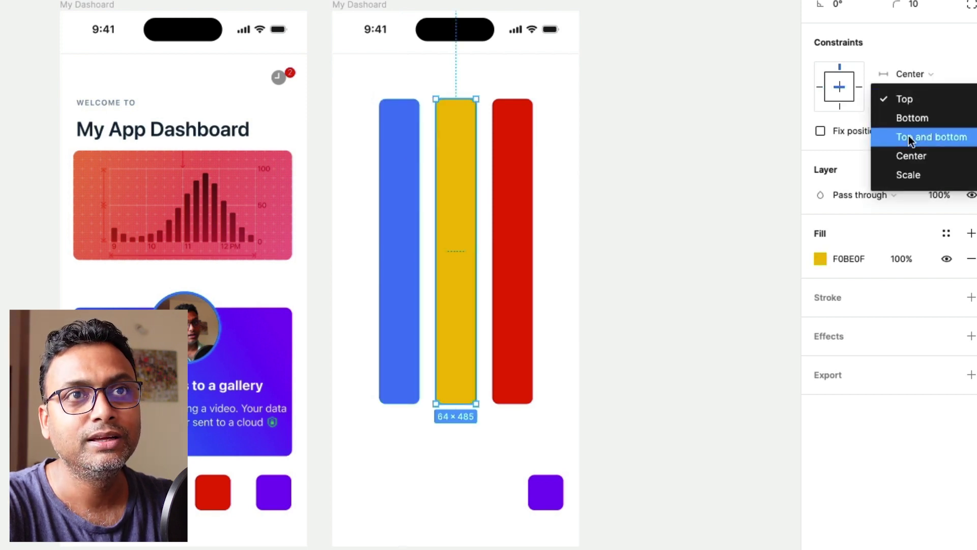
left_click(909, 153)
left_click(522, 178)
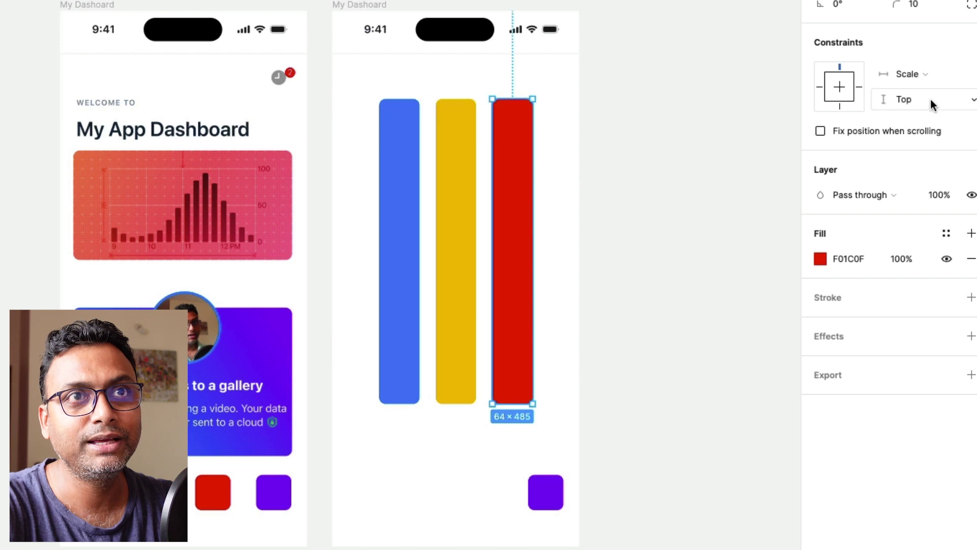
left_click(920, 98)
left_click(920, 173)
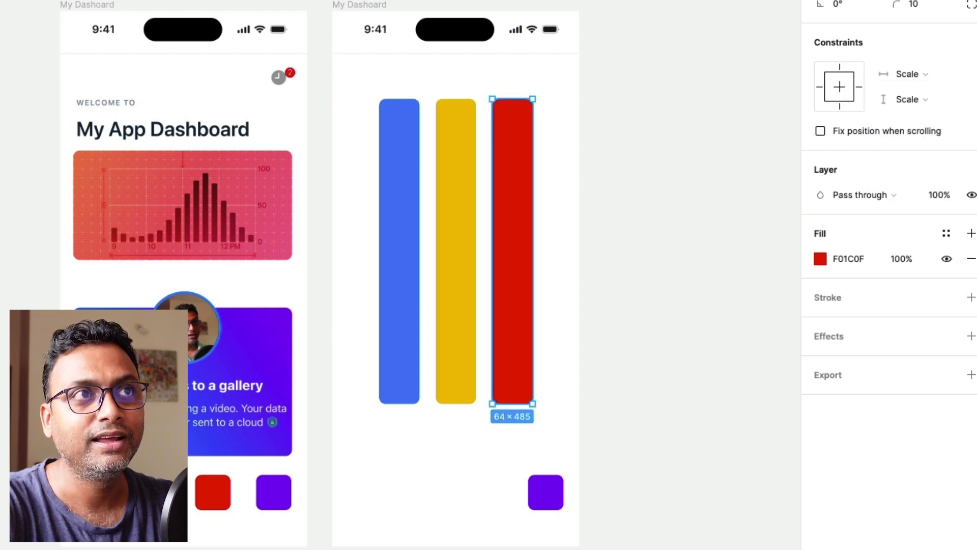
key("Escape")
scroll(399, 184, "down", 3)
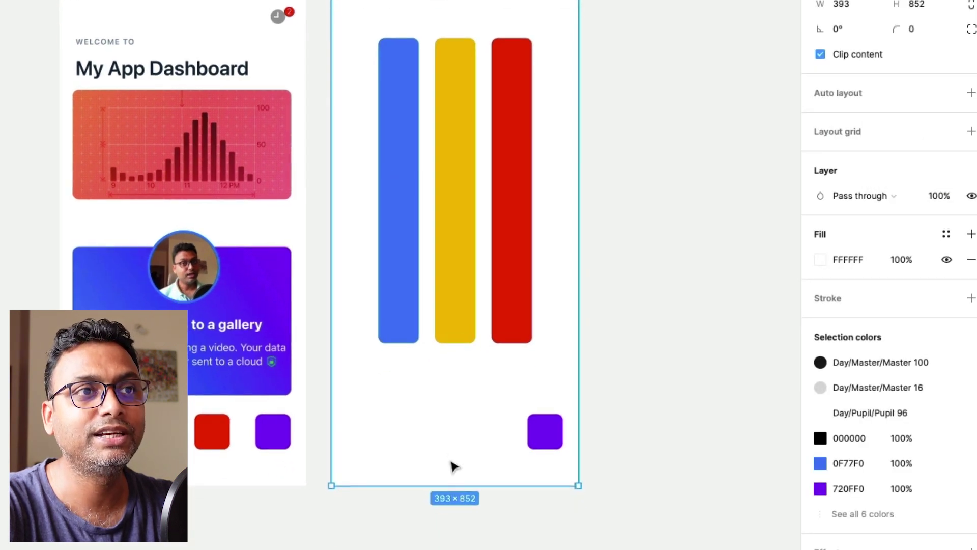
left_click_drag(447, 489, 440, 397)
scroll(456, 458, "up", 3)
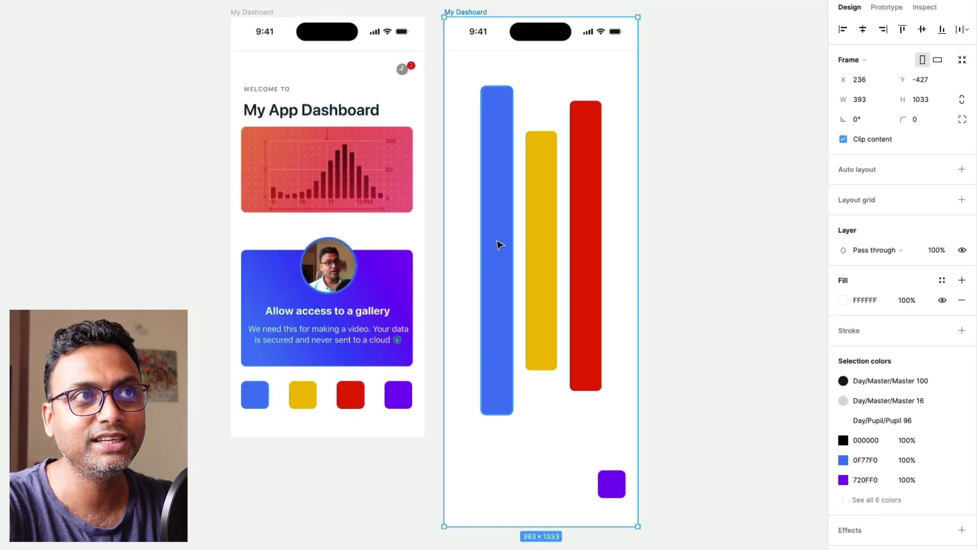
left_click(497, 105)
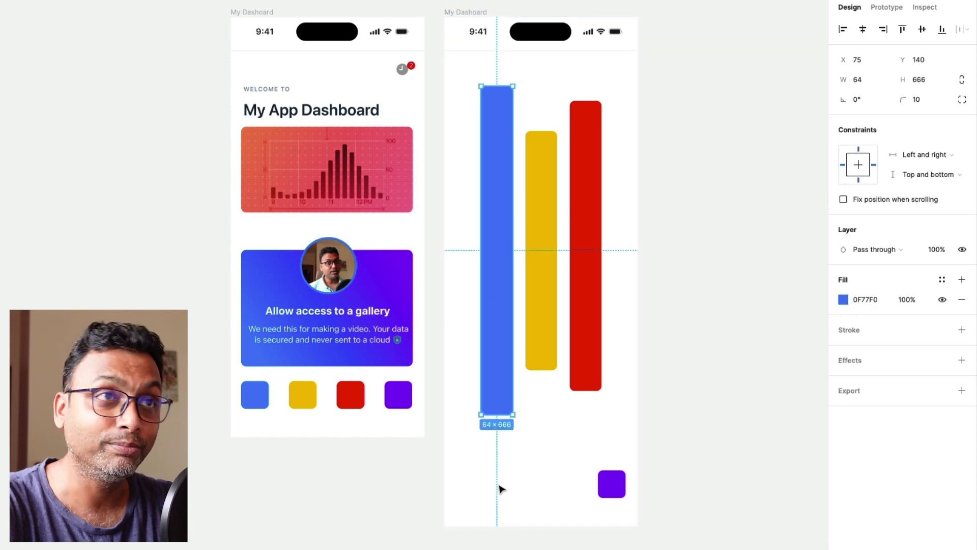
key("Escape")
key("ctrl+z")
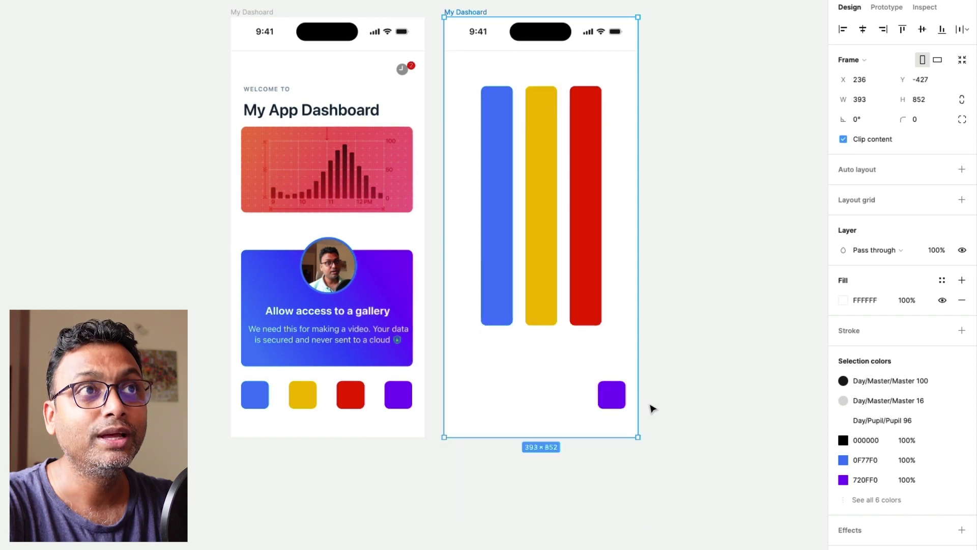
left_click(652, 374)
scroll(652, 373, "up", 2)
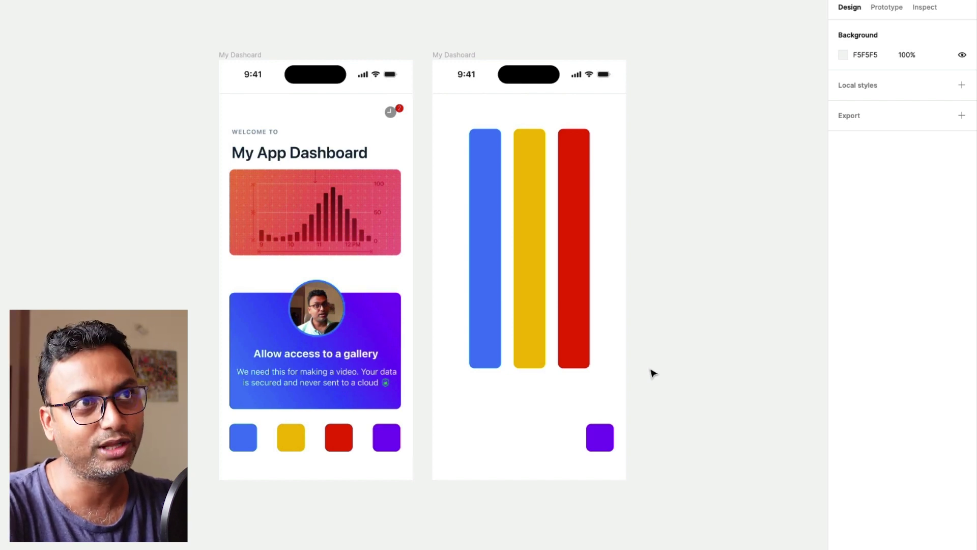
scroll(653, 373, "right", 2)
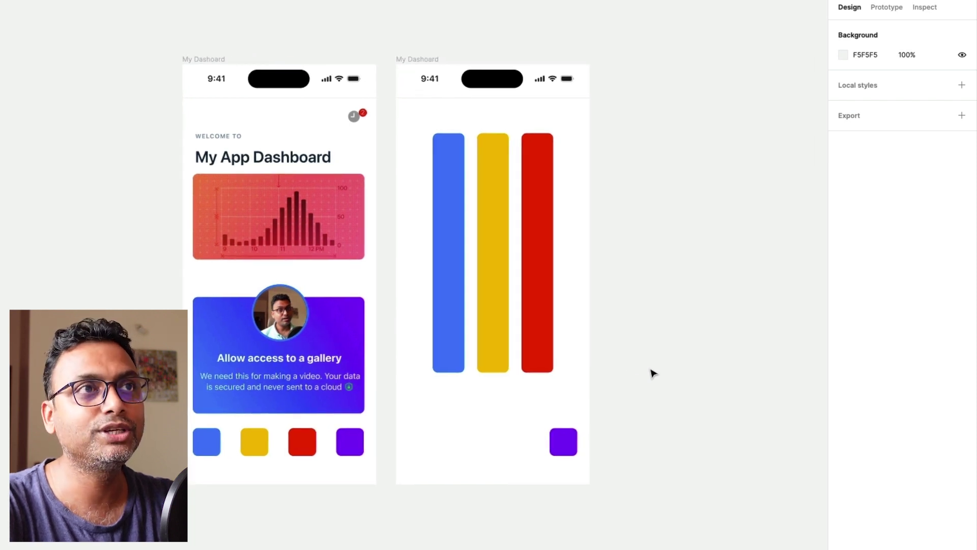
- Select the duplicate frame's 395×53 status bar and zoom in to view its Left and right / Top constraints
left_click(452, 199)
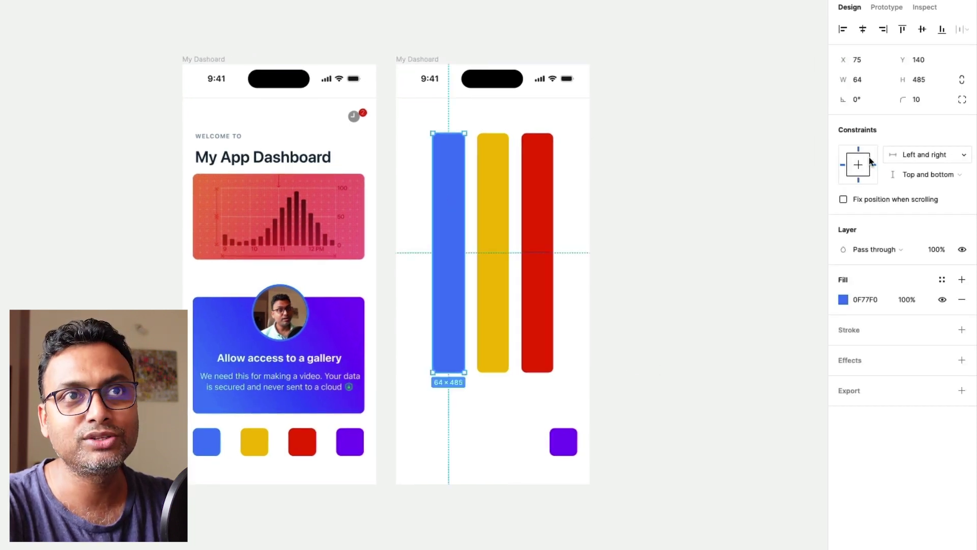
left_click(609, 238)
scroll(609, 237, "up", 2)
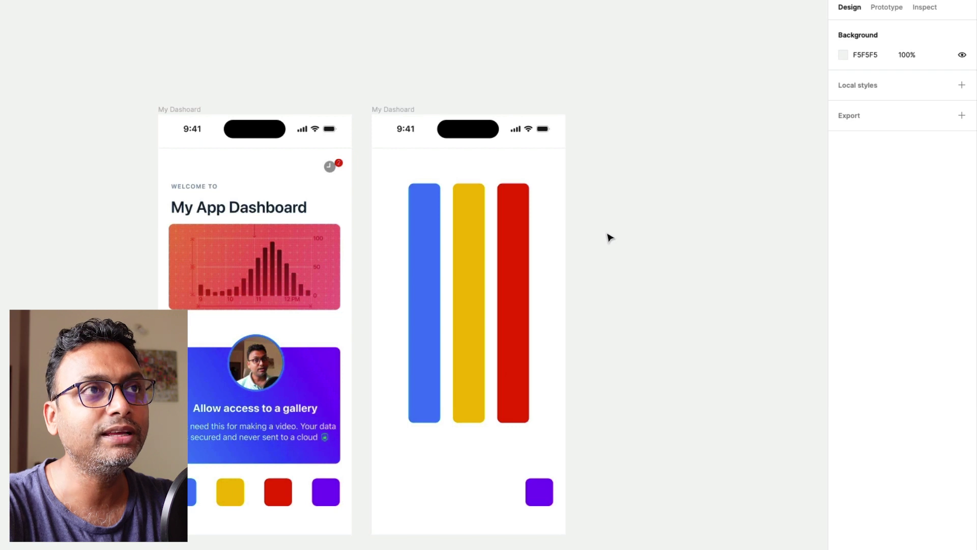
left_click(520, 136)
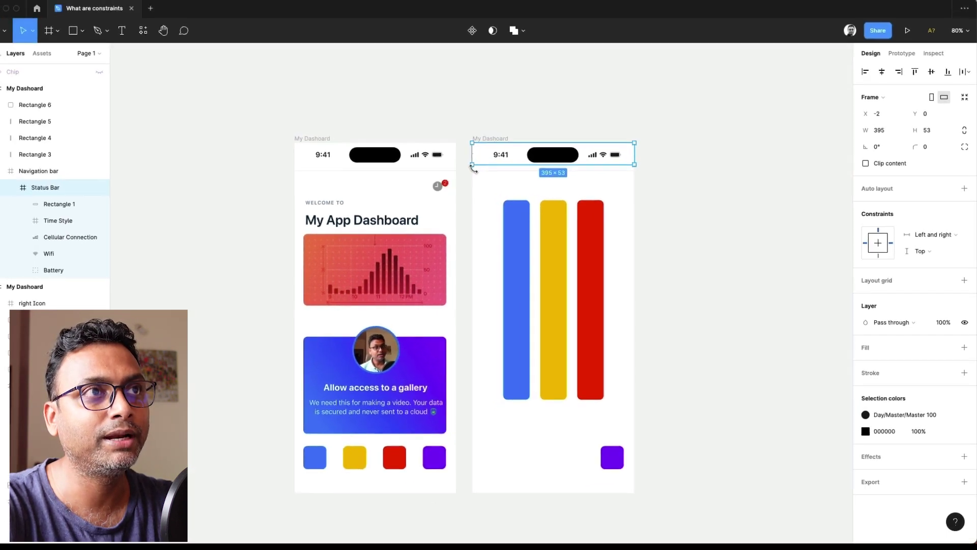
scroll(351, 145, "up", 3)
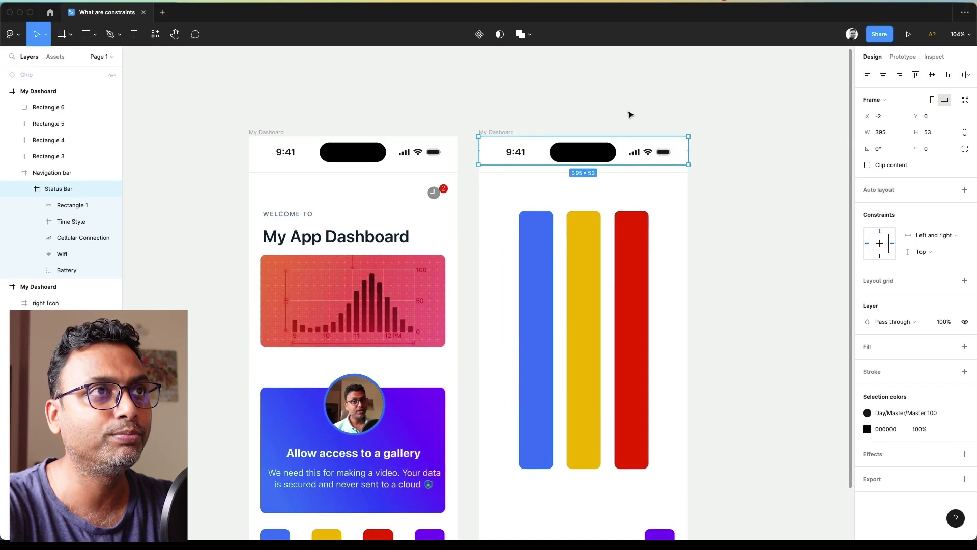
scroll(555, 78, "up", 4)
scroll(561, 134, "up", 2)
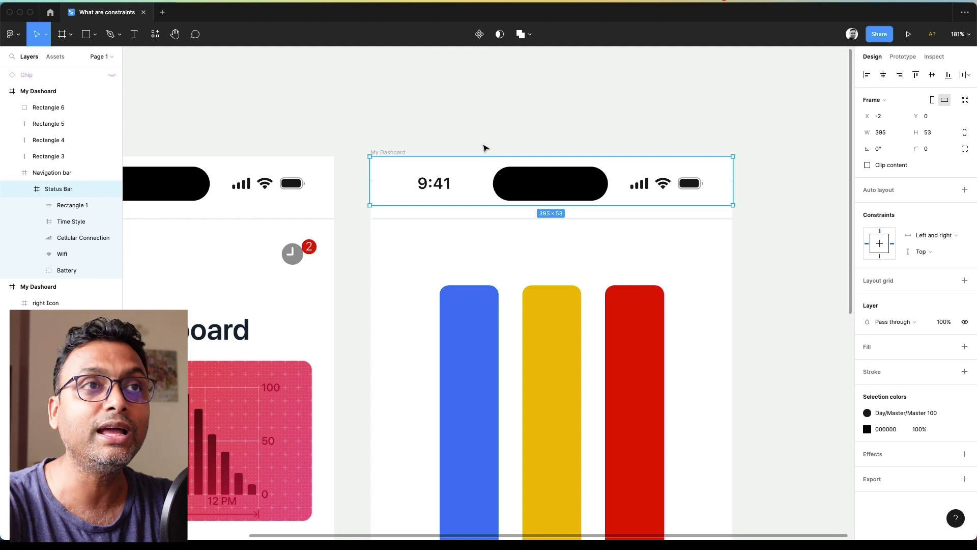
- Set the Navigation bar's horizontal constraint to Left and right
left_click(377, 138)
left_click(378, 173)
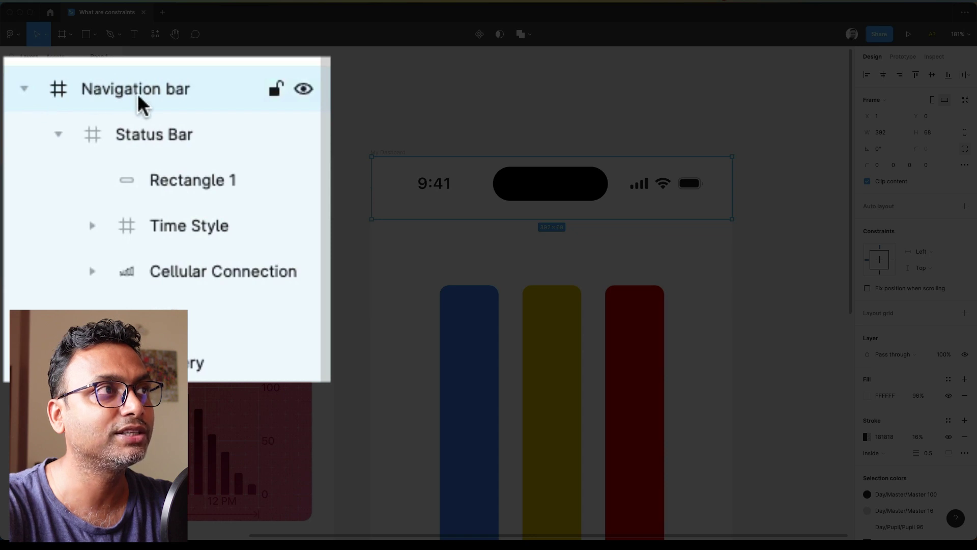
left_click(178, 138)
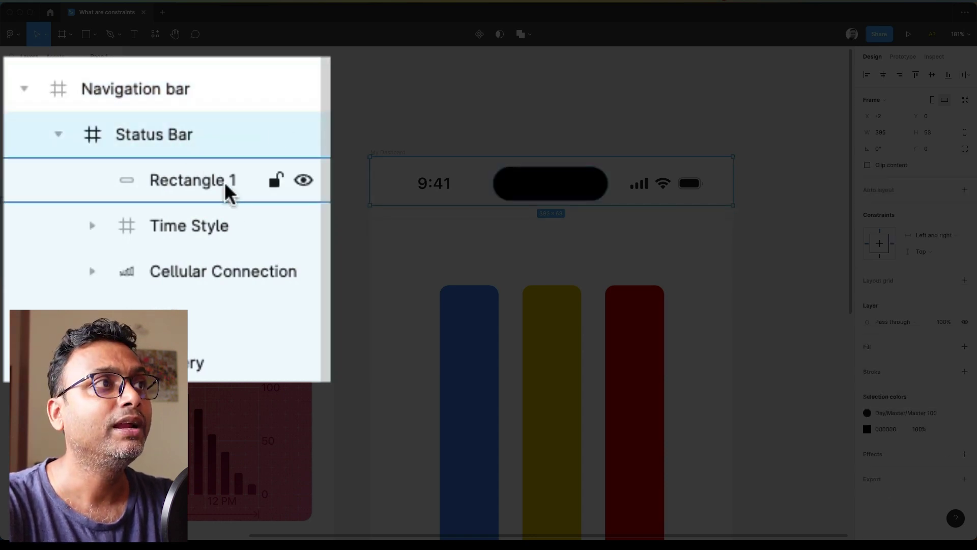
left_click(390, 152)
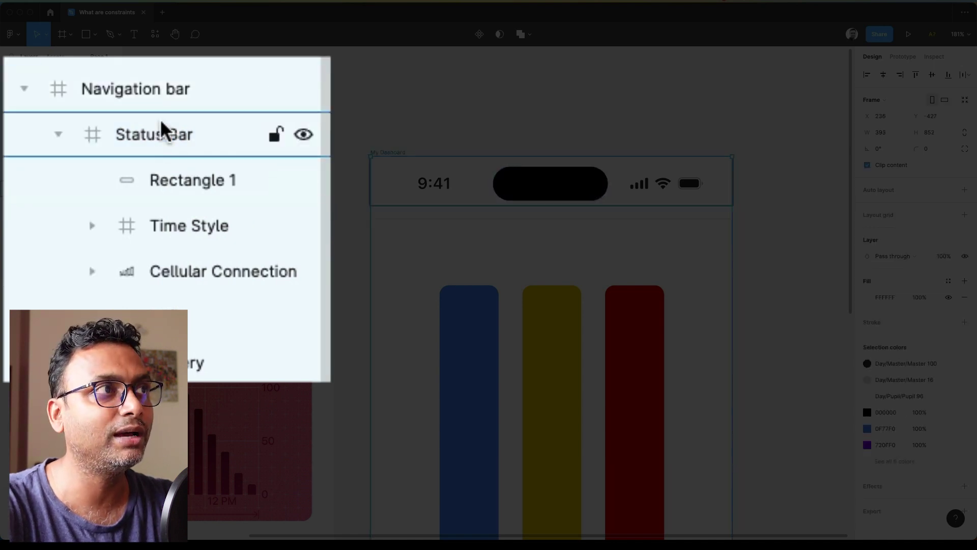
left_click(157, 101)
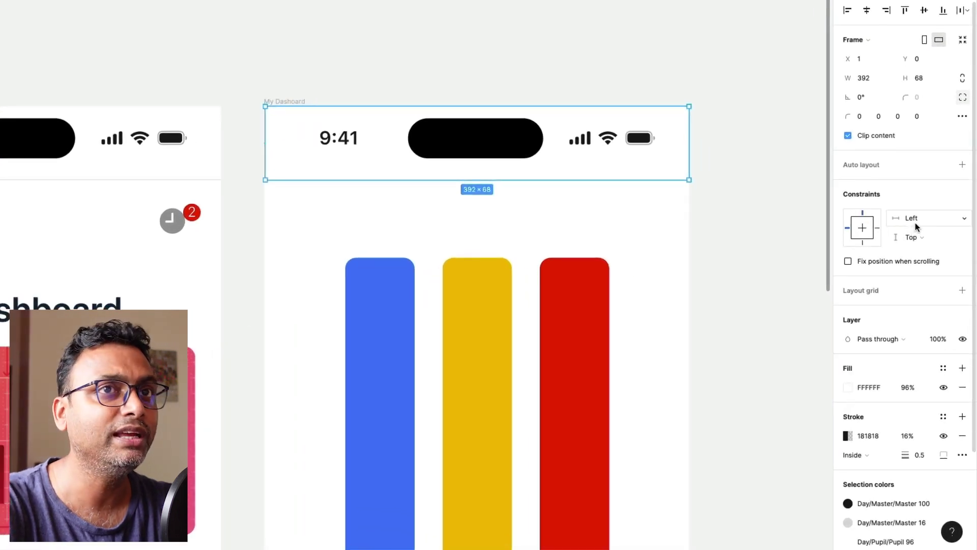
left_click(916, 227)
left_click(911, 246)
left_click(761, 219)
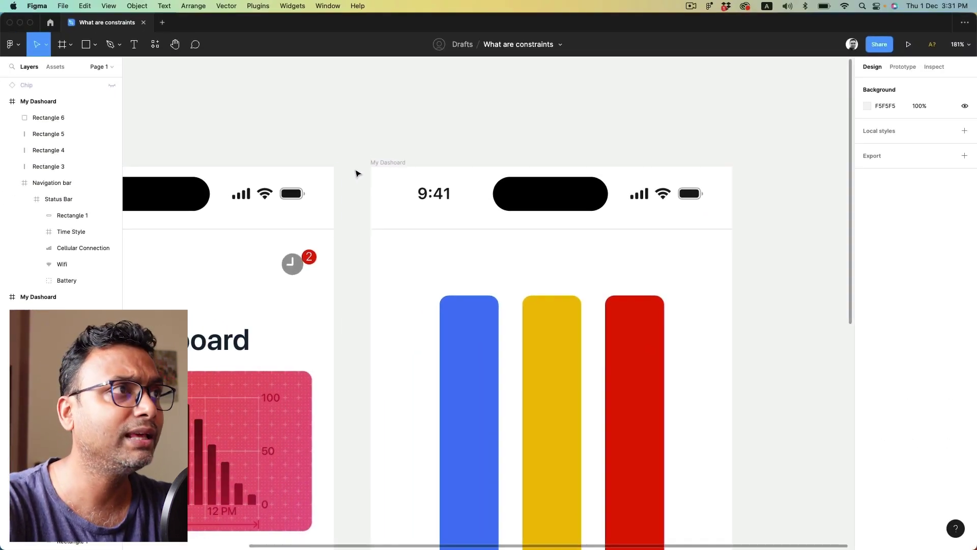
left_click(58, 199)
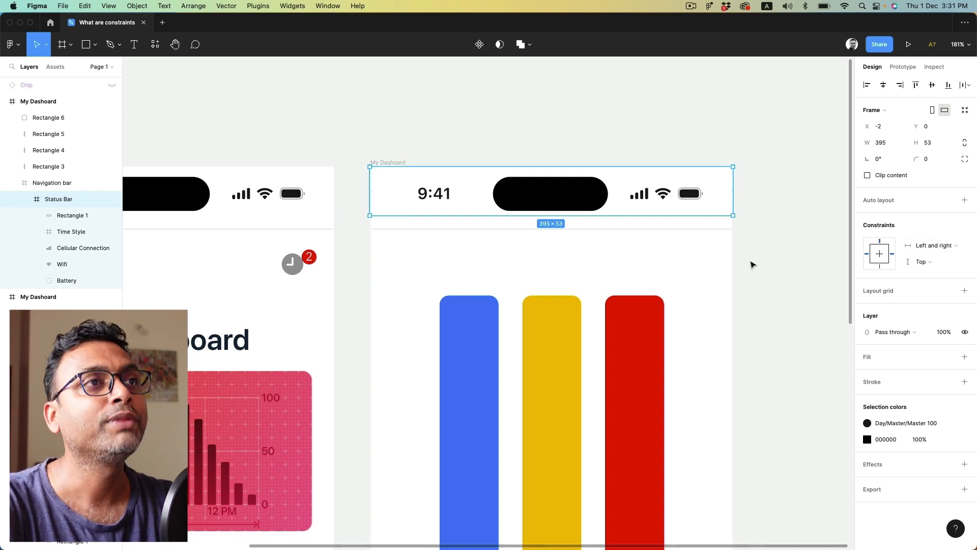
- Give the status bar's black pill shape a Center horizontal constraint
double_click(446, 199)
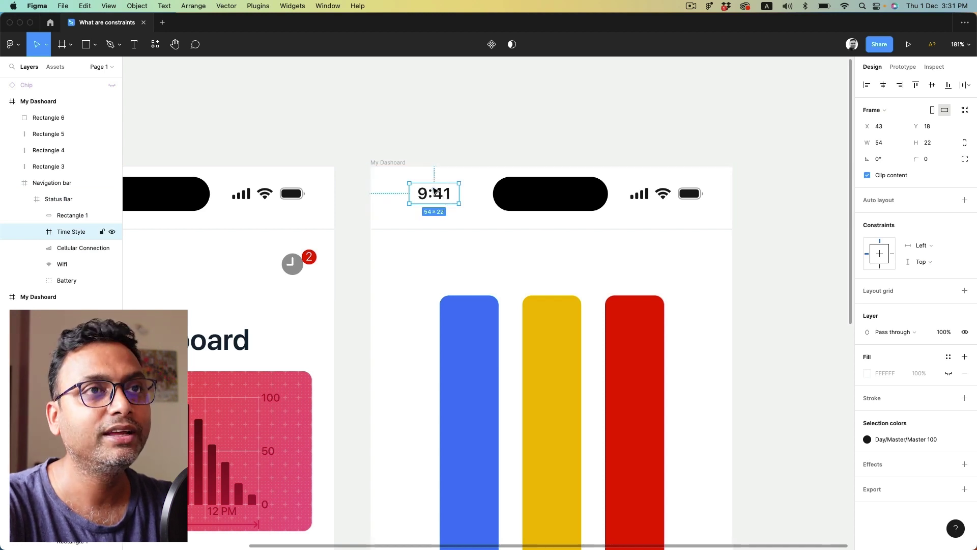
left_click(518, 199)
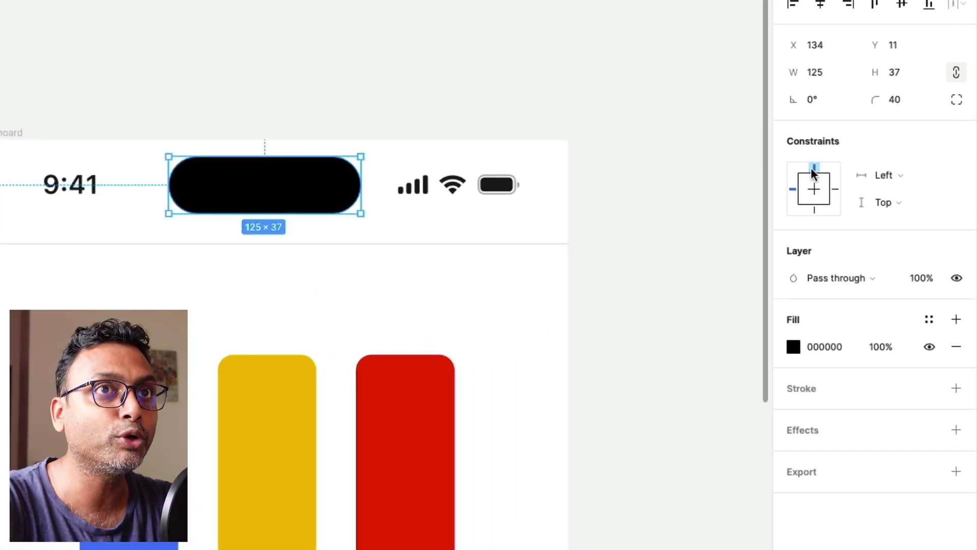
left_click(884, 185)
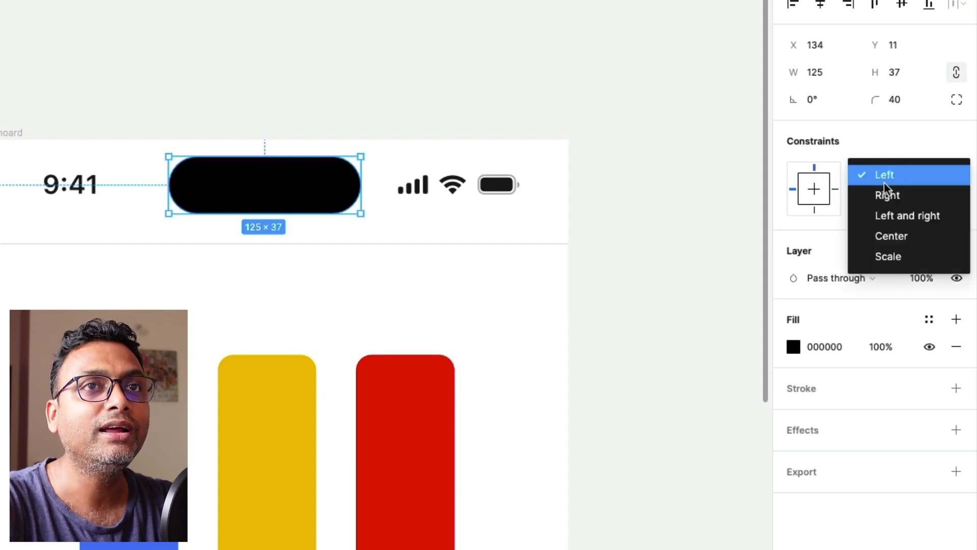
left_click(886, 237)
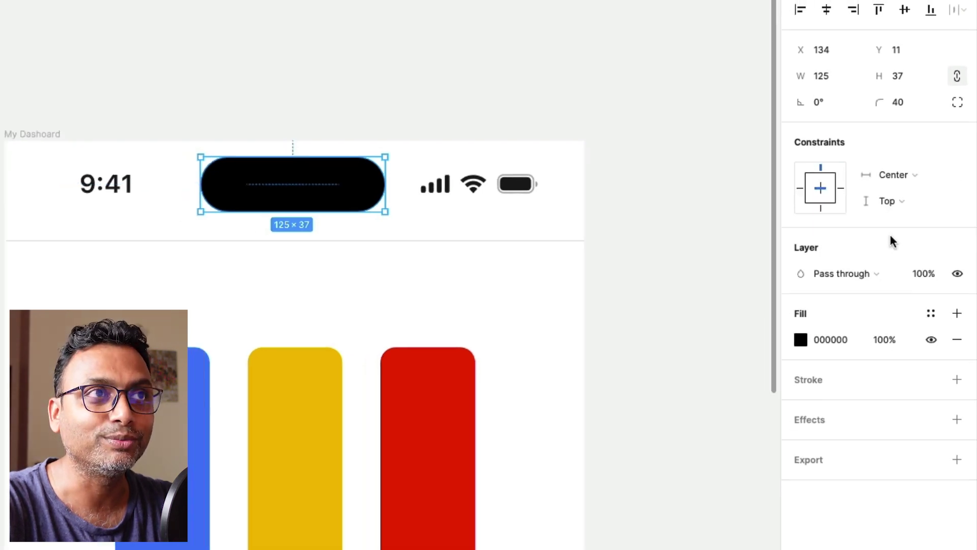
- Pin the Wi-Fi and signal-bars icons to the Top and Right edges
left_click(515, 183)
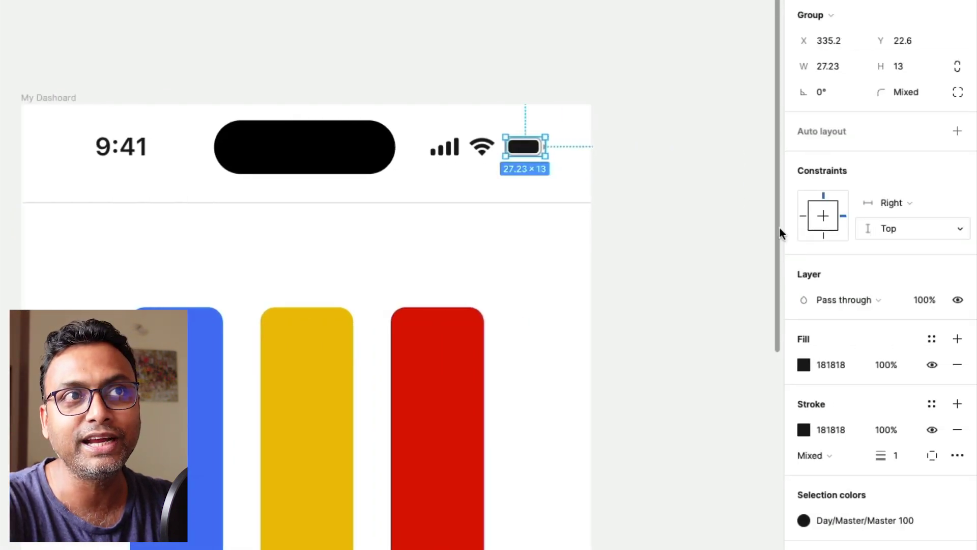
left_click(482, 146)
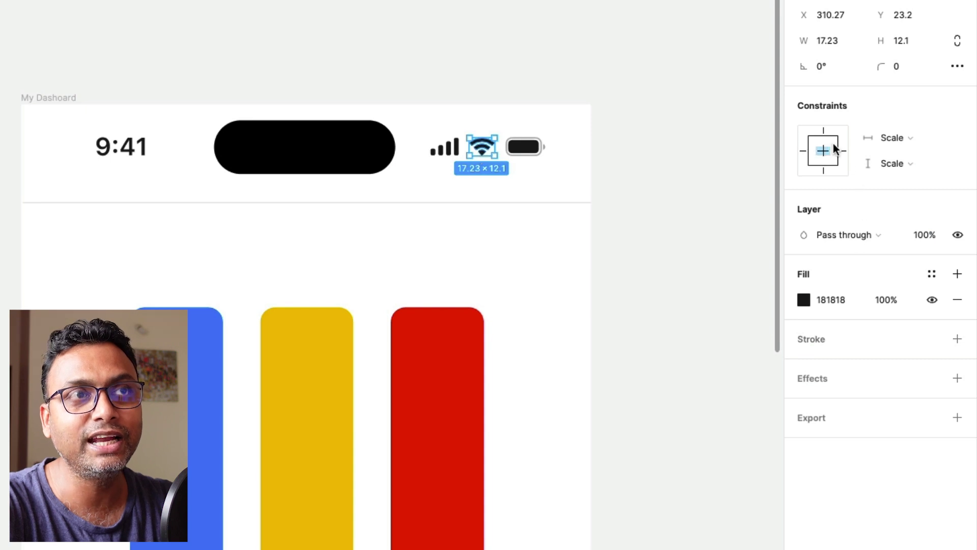
left_click(822, 129)
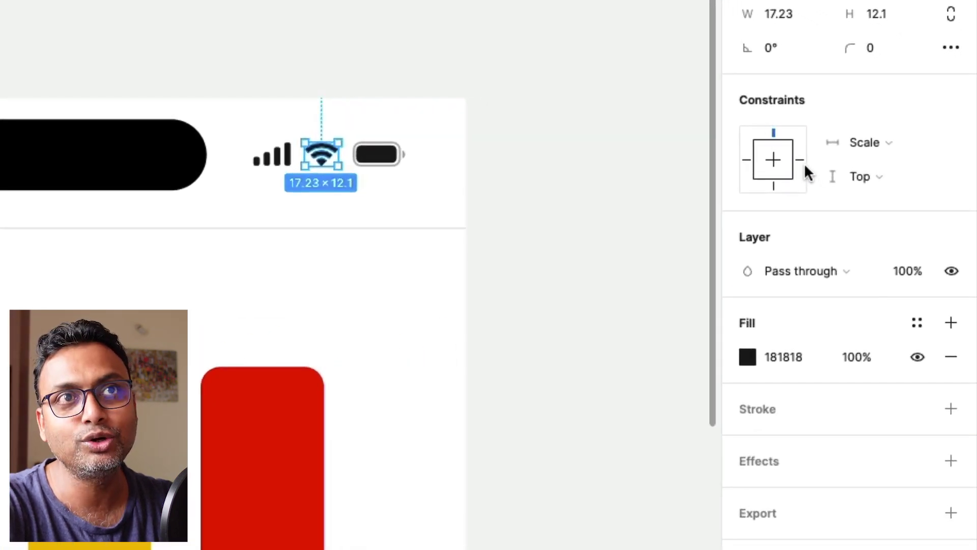
left_click(800, 160)
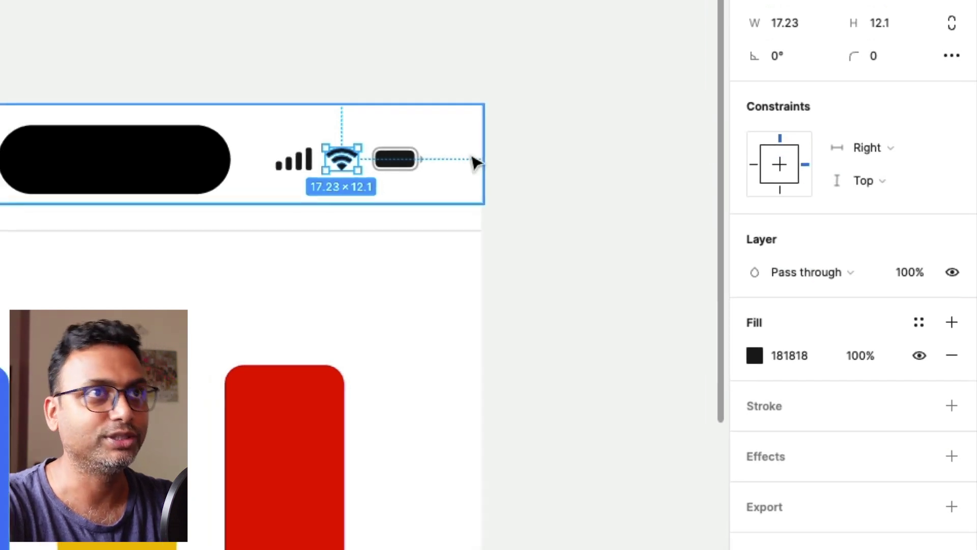
left_click(285, 158)
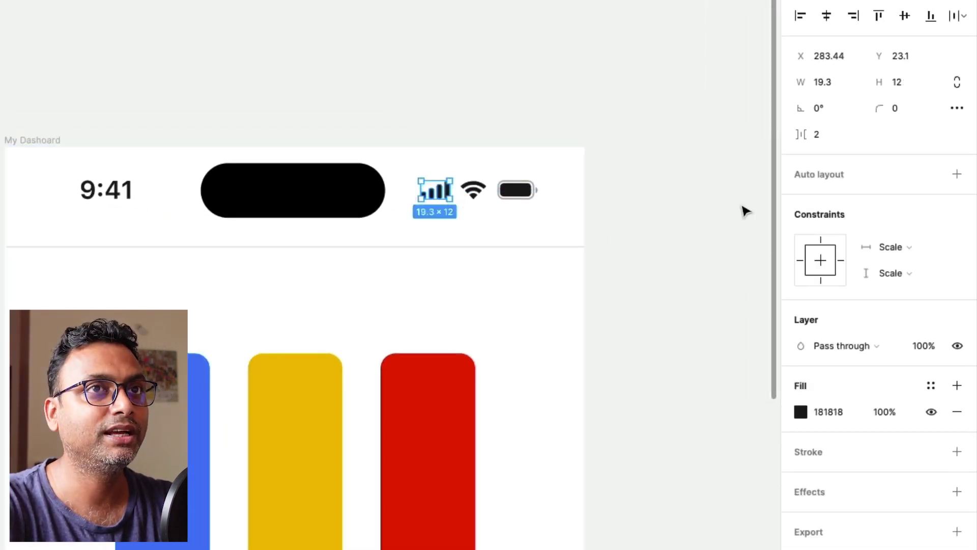
left_click(821, 240)
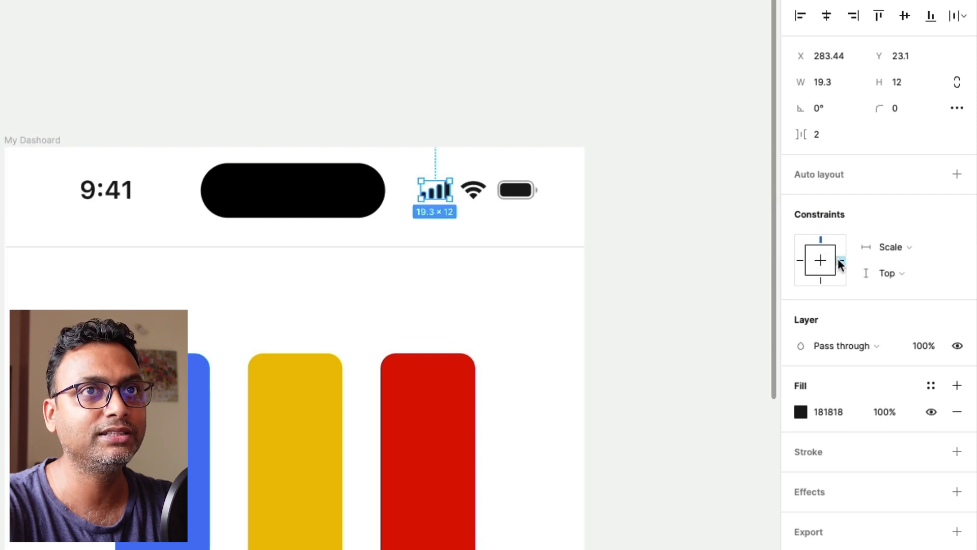
left_click(840, 261)
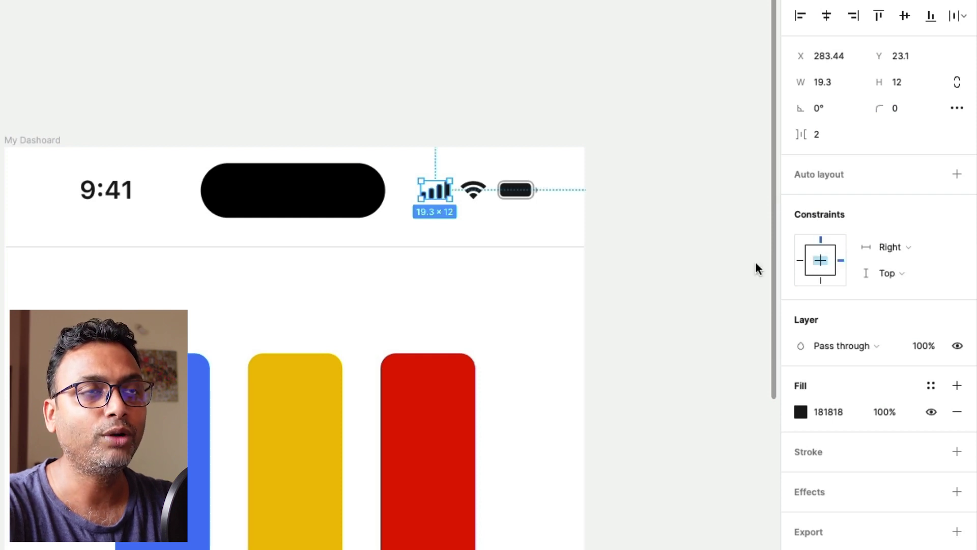
left_click(661, 270)
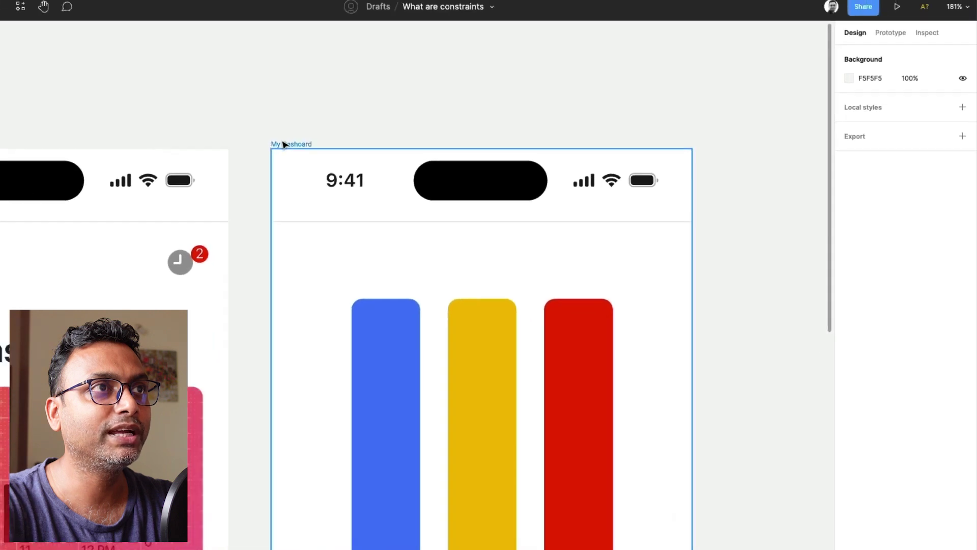
- Stretch the second dashboard frame wider to watch the bars respond
left_click(519, 233)
left_click_drag(724, 210, 691, 282)
scroll(730, 287, "down", 5)
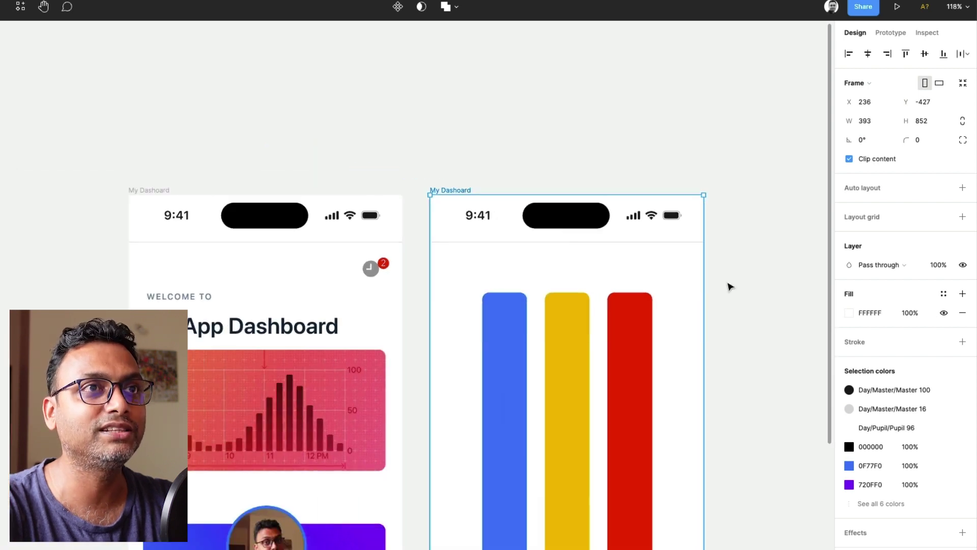
scroll(758, 264, "right", 3)
- Resize the frame to the iPhone 13 mini preset, then to iPhone 14 Pro Max (430×932)
left_click(865, 84)
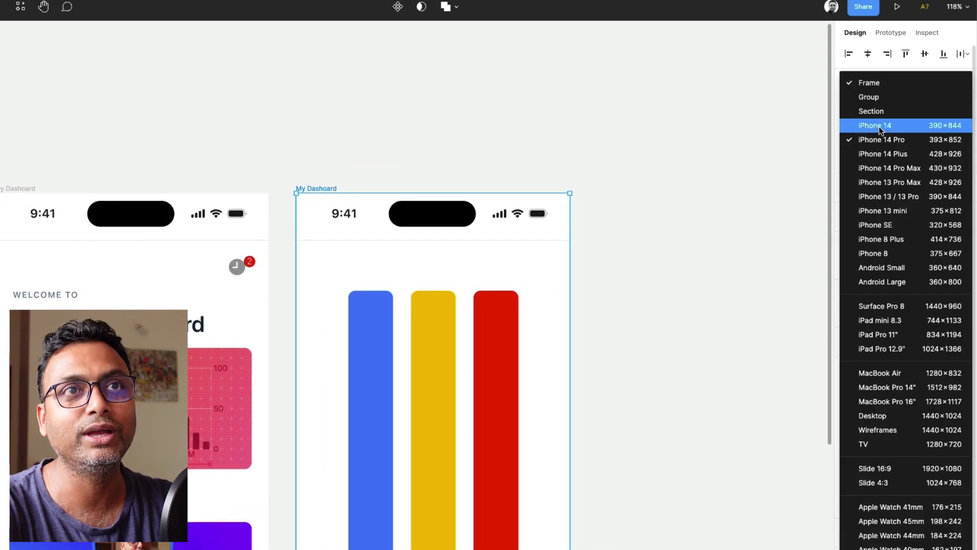
left_click(871, 210)
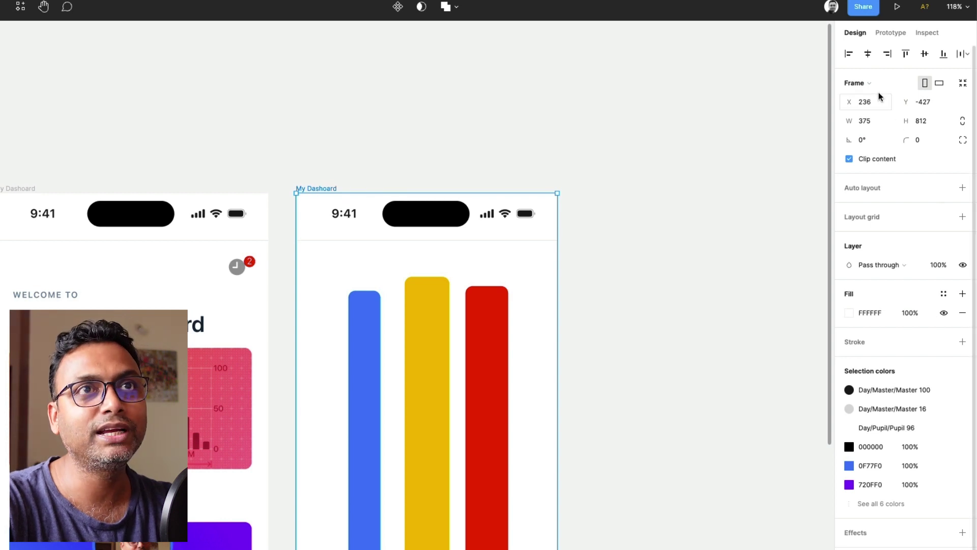
left_click(865, 84)
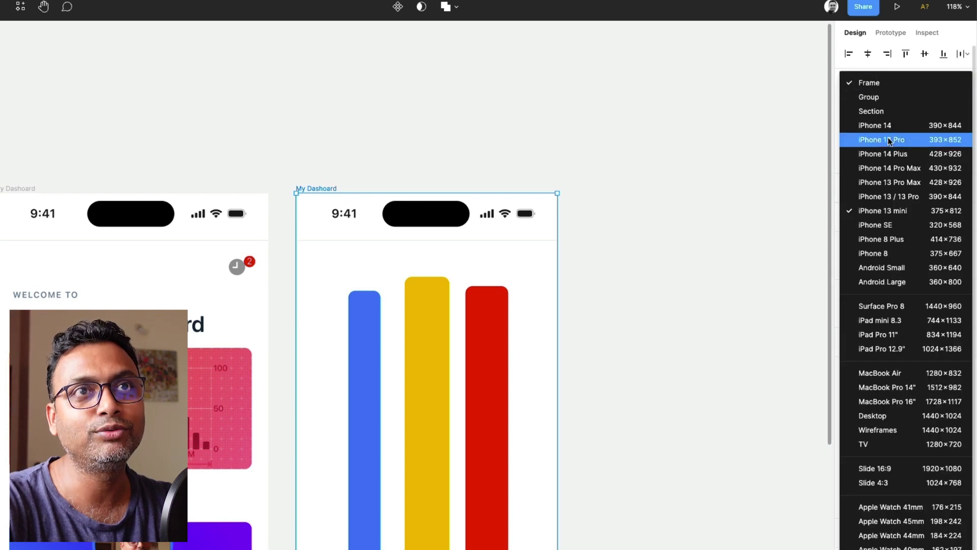
left_click(889, 166)
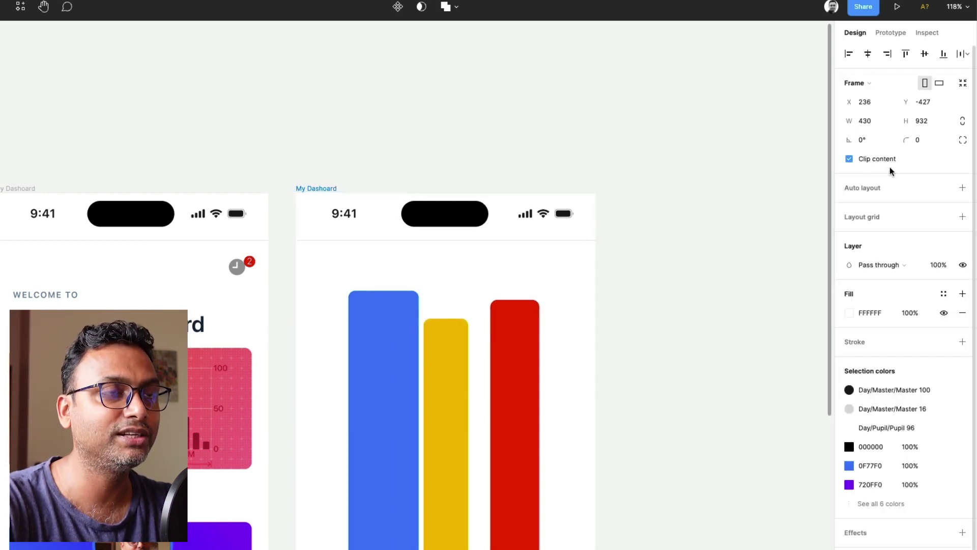
left_click(650, 280)
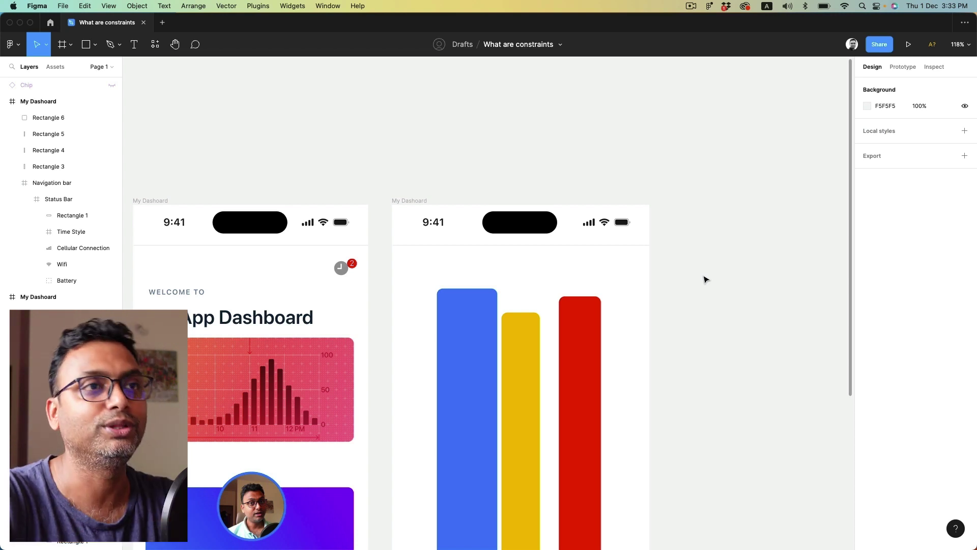
- Draw a grey rectangle on the canvas with a smaller purple-filled rectangle inside it
scroll(684, 248, "right", 7)
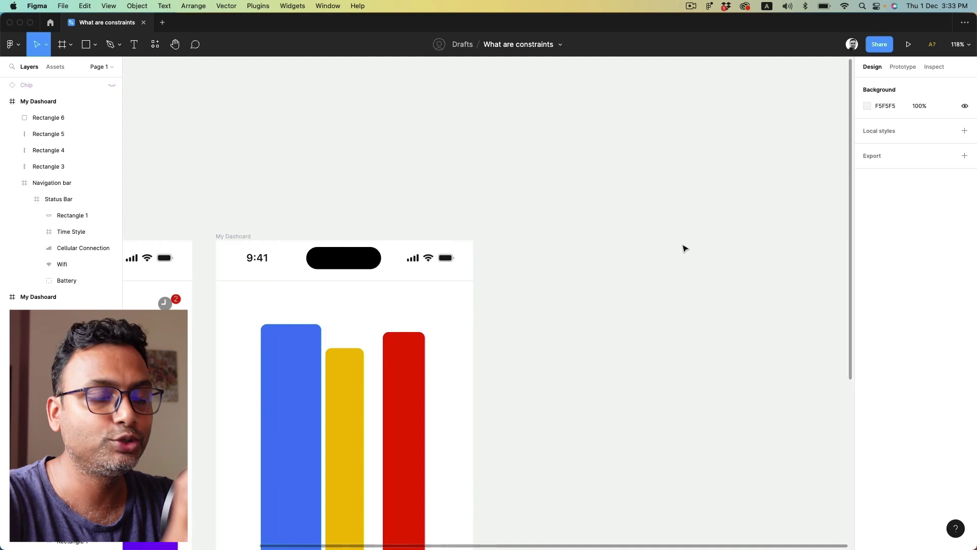
left_click(87, 45)
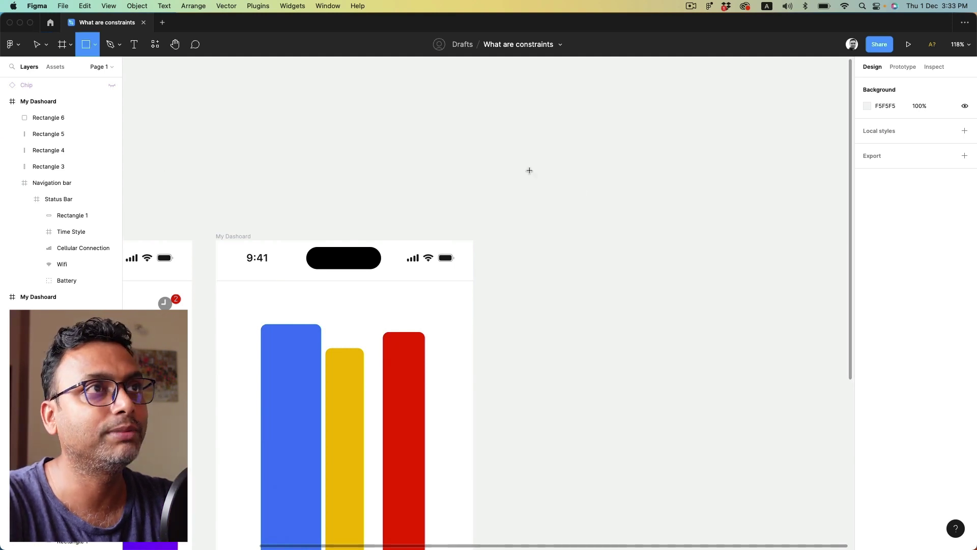
mouse_move(548, 173)
left_mouse_down()
mouse_move(734, 253)
mouse_move(760, 253)
left_mouse_up()
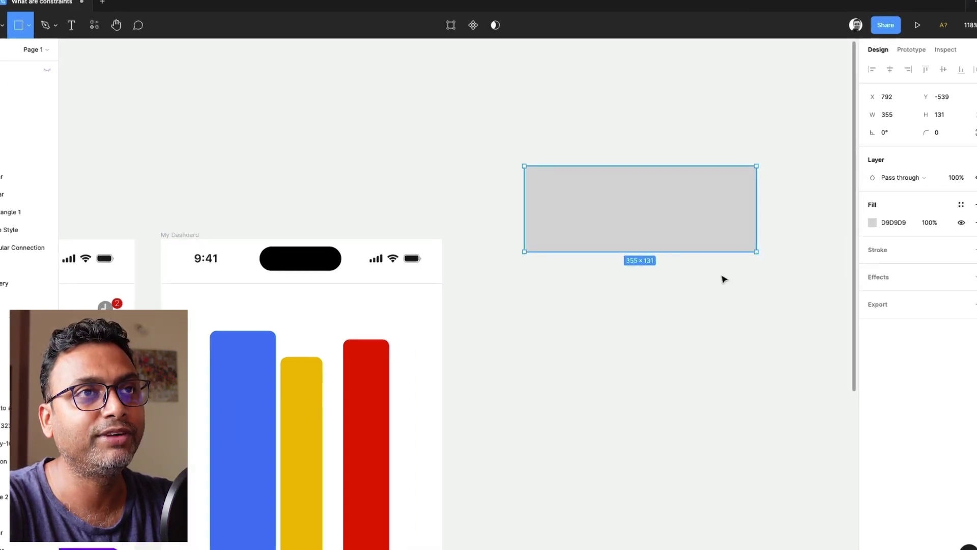
left_click(711, 285)
left_click(688, 231)
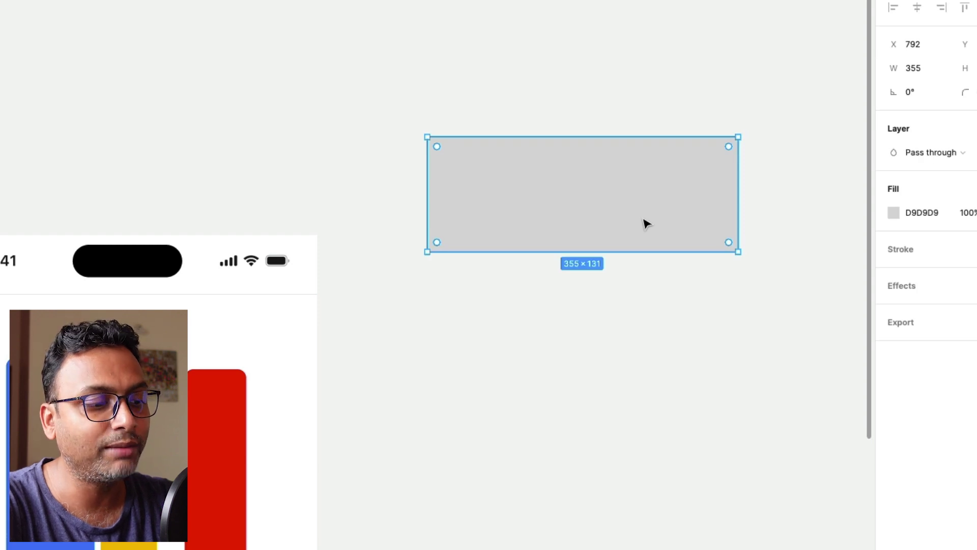
left_click_drag(427, 137, 477, 165)
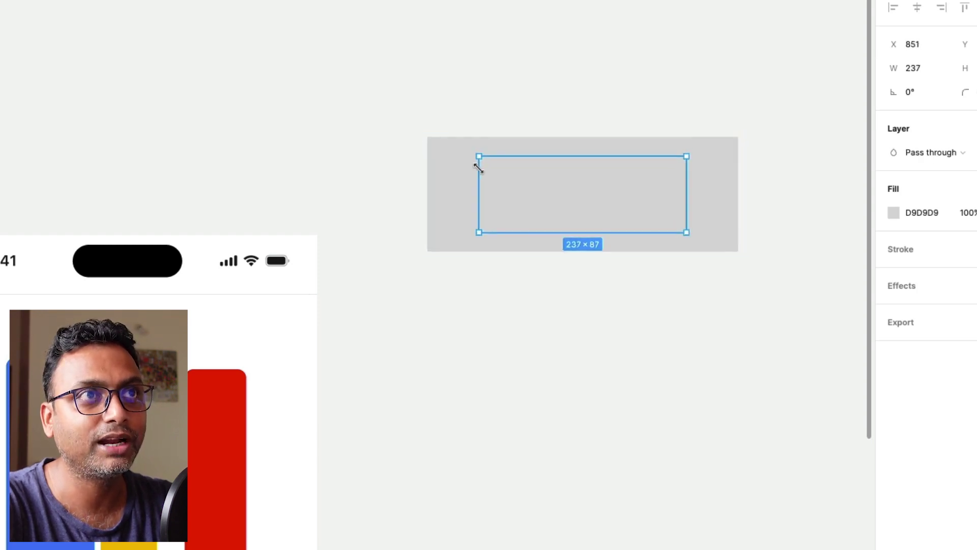
left_click(894, 212)
left_click(750, 532)
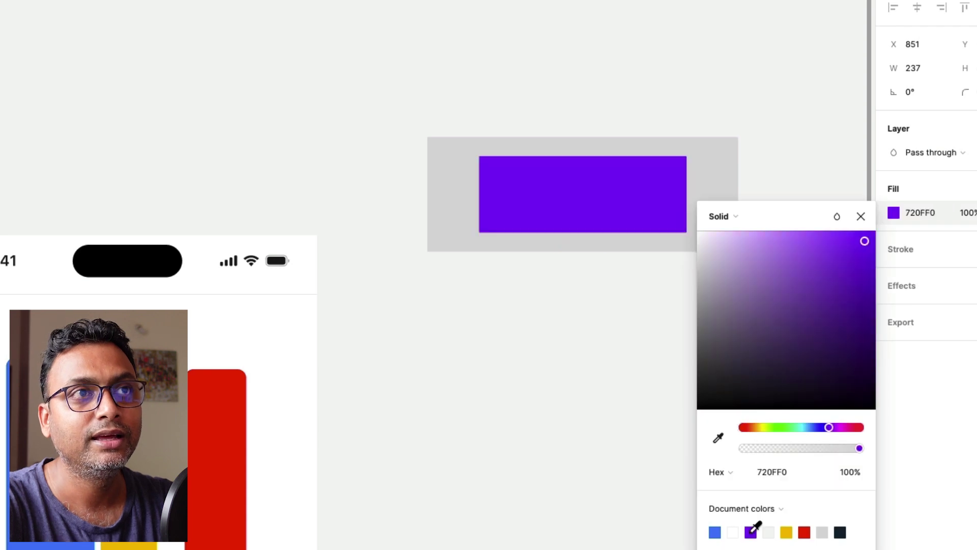
left_click(602, 434)
- Check the purple rectangle's distances to the grey edges with Alt, then delete both rectangles
left_click(518, 220)
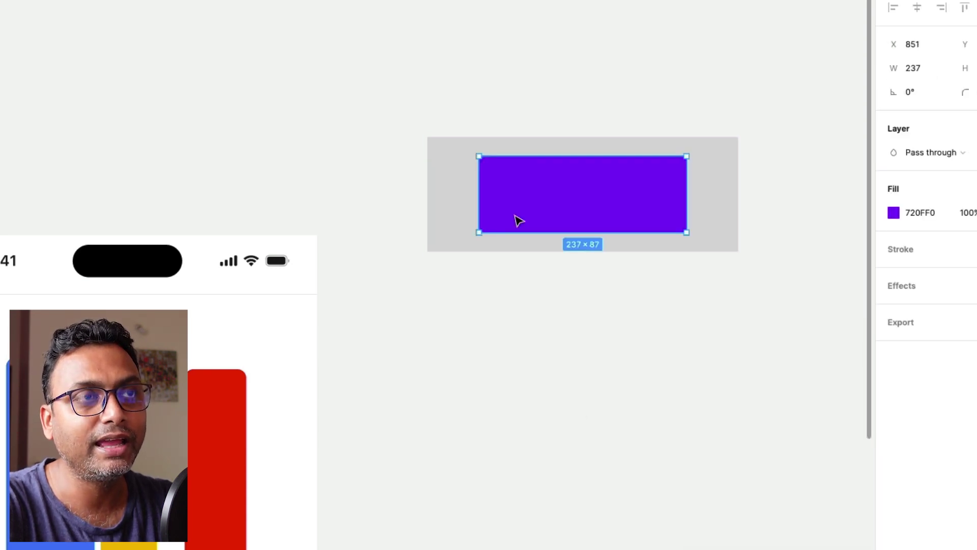
key("alt")
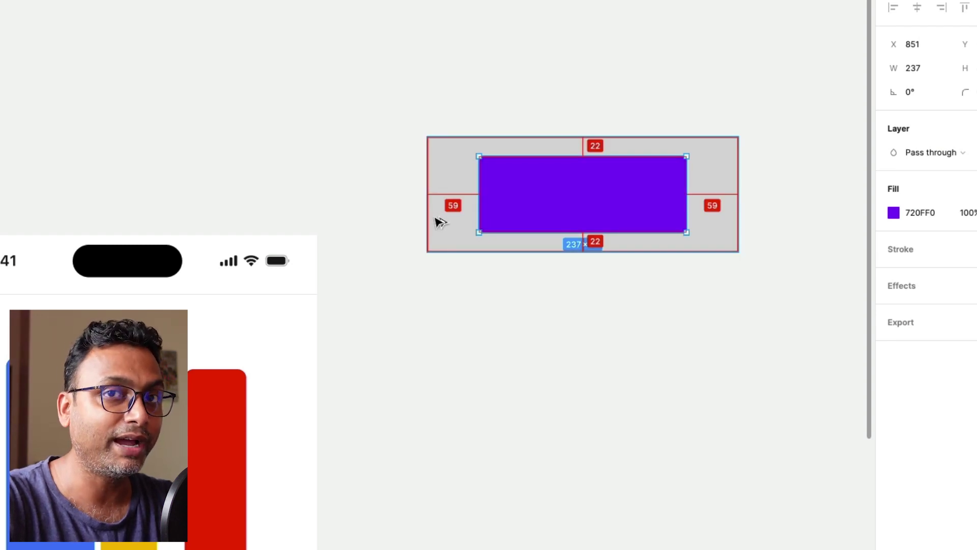
left_click(436, 179)
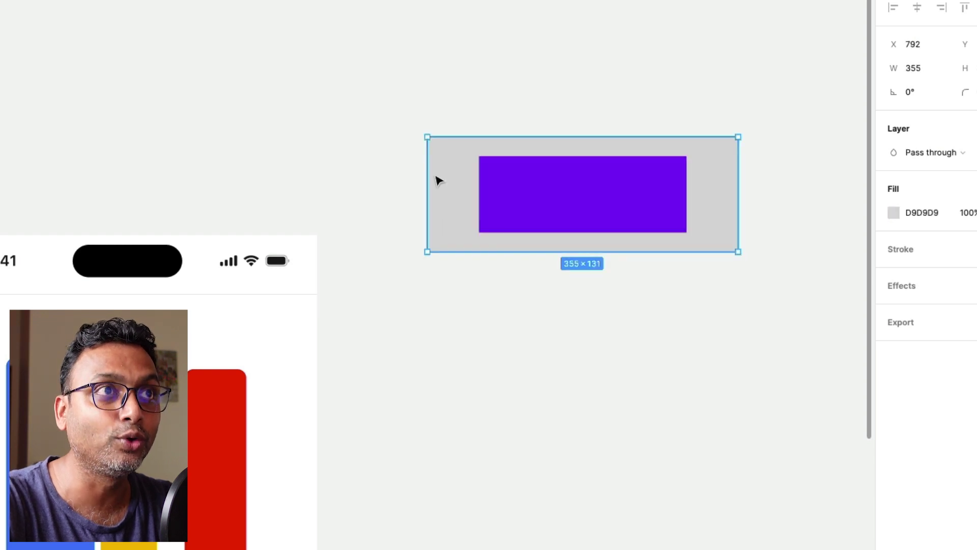
left_click(374, 188)
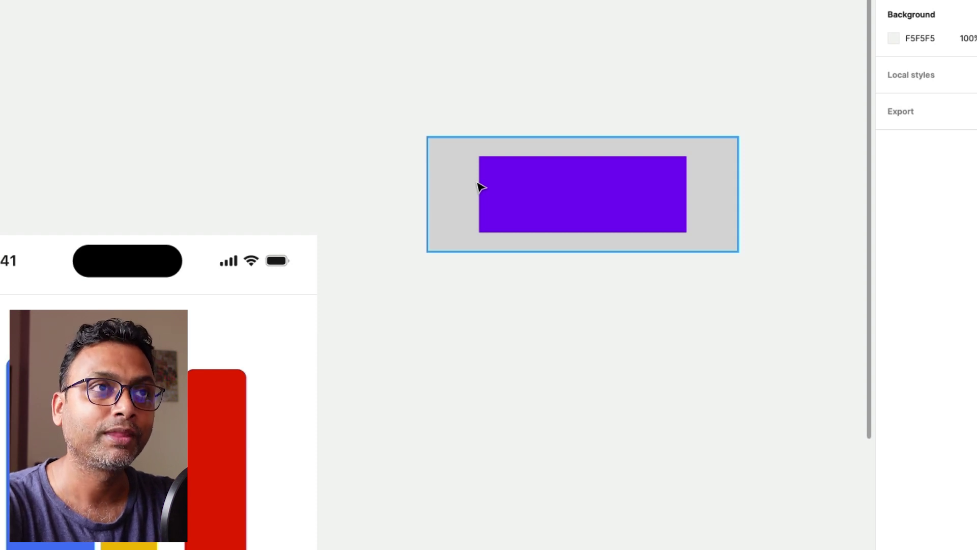
left_click(514, 205)
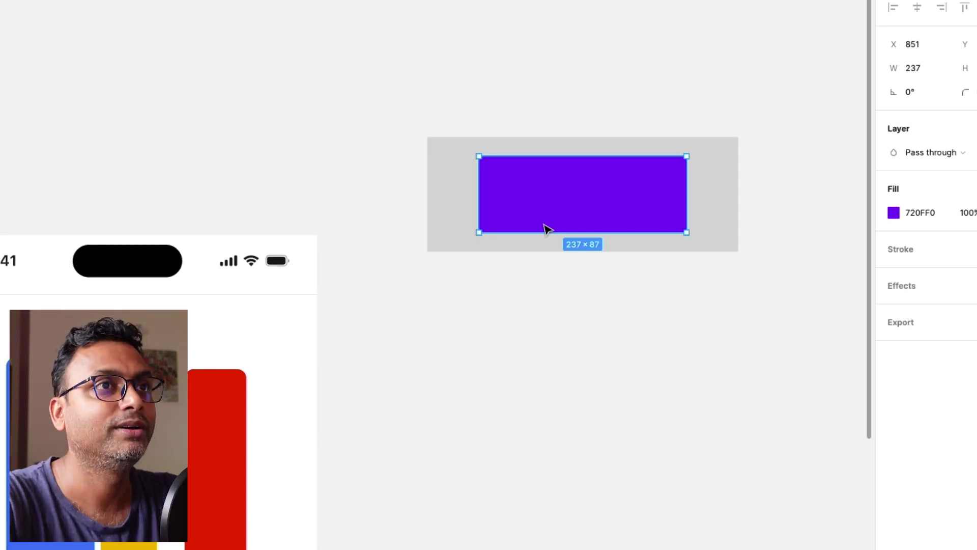
left_click_drag(424, 118, 780, 357)
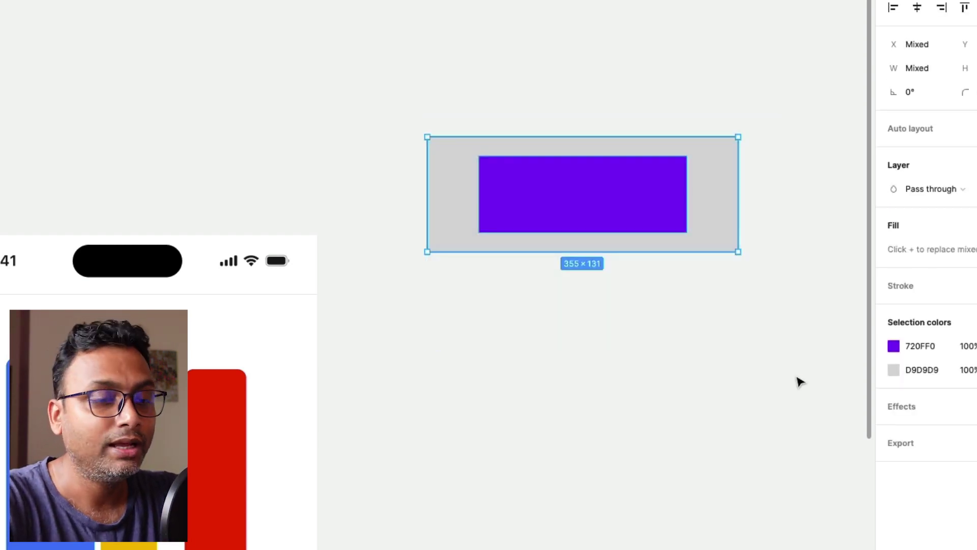
key("Delete")
- Marquee-select the bars in the second dashboard and delete them
scroll(430, 364, "down", 3, "ctrl")
scroll(405, 353, "down", 2)
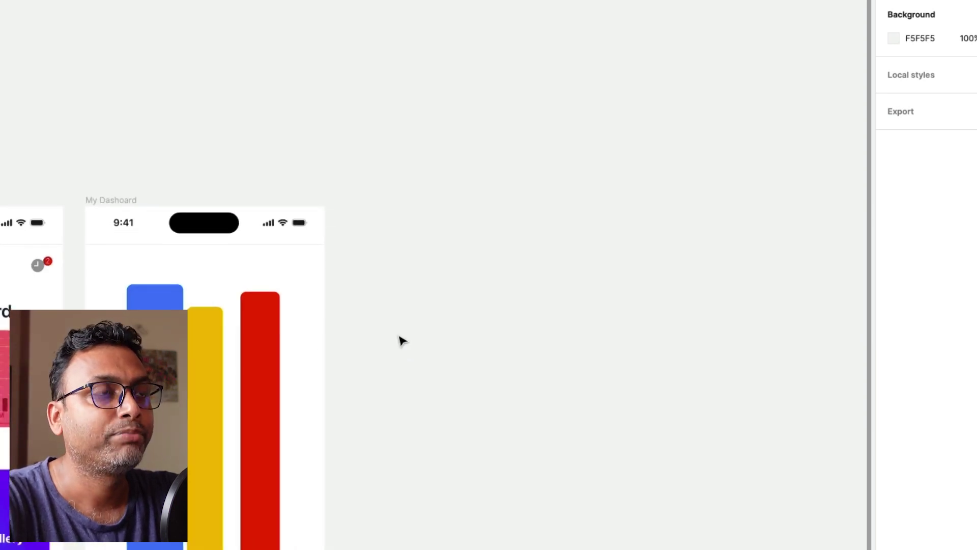
scroll(400, 340, "down", 2)
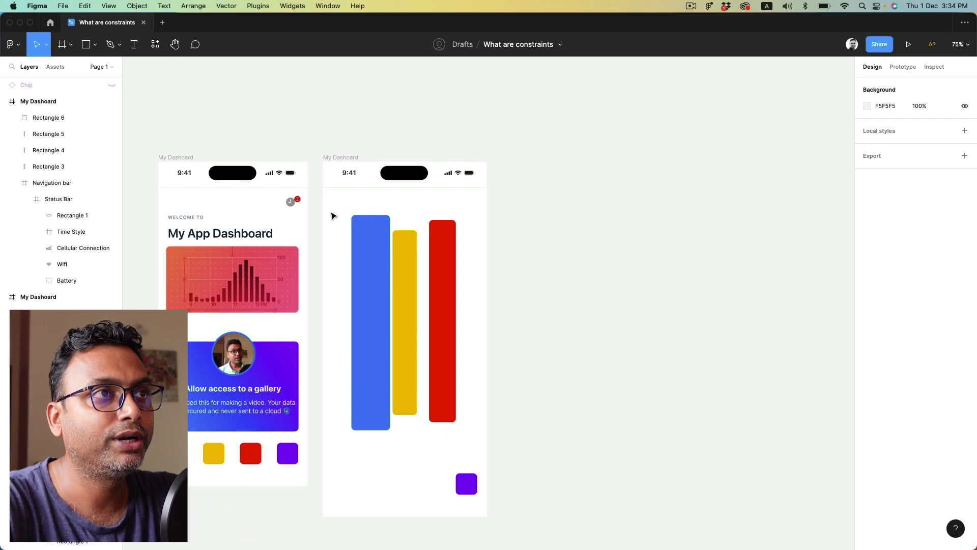
left_click_drag(97, 198, 473, 517)
key("Delete")
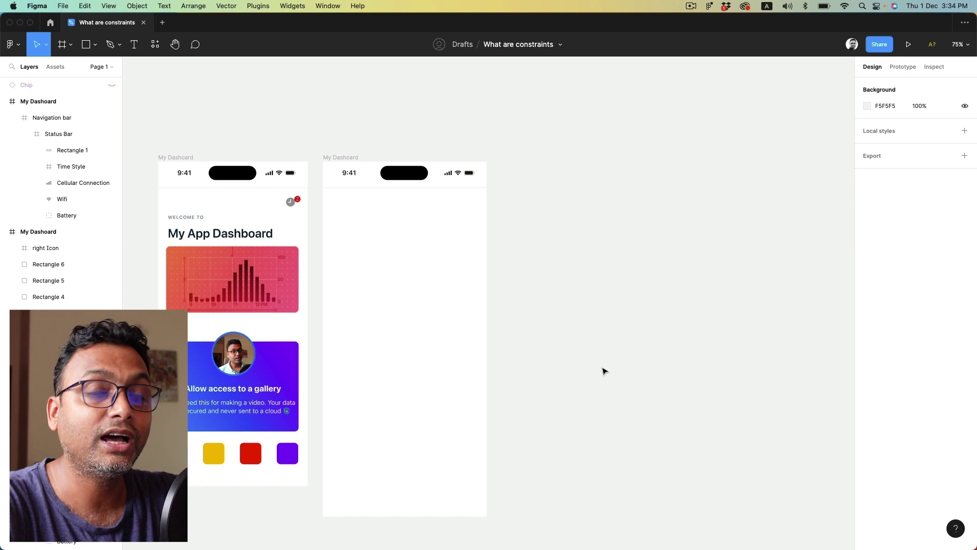
- Duplicate the empty dashboard frame and copy the first frame's four coloured squares into it
left_click(329, 157)
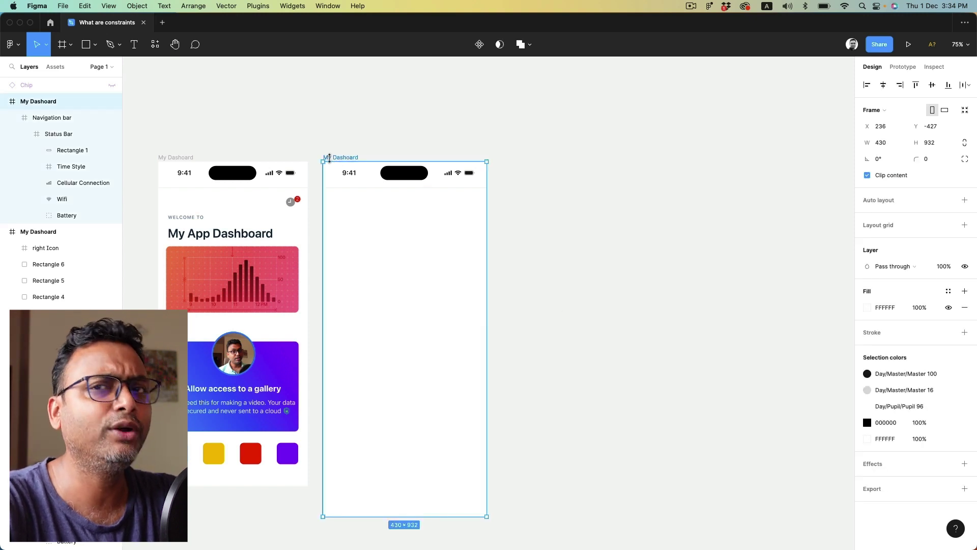
key("super+d")
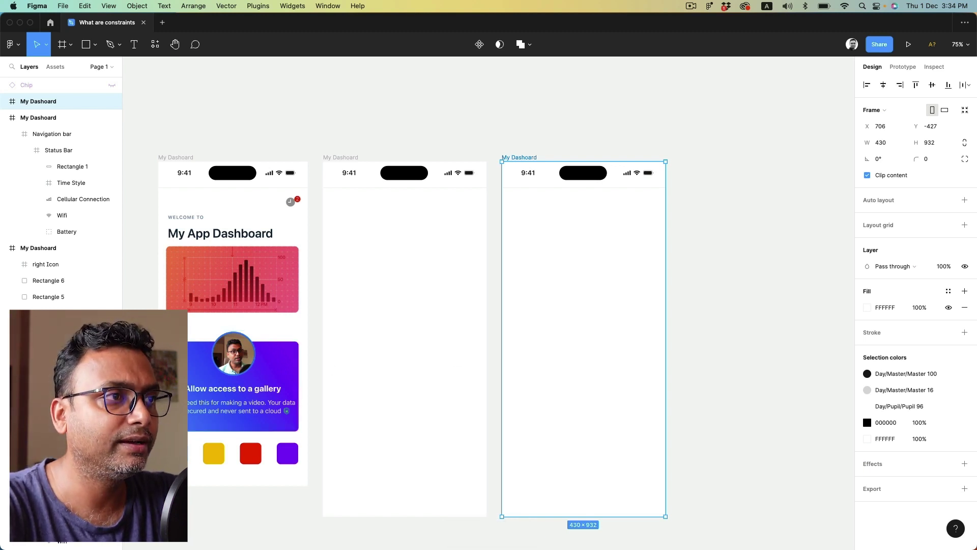
left_click_drag(160, 442, 291, 467)
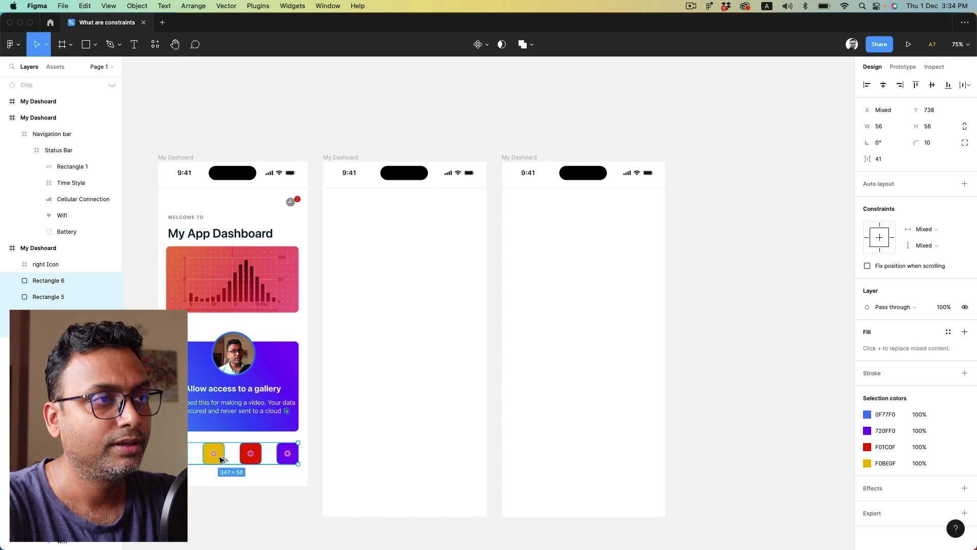
left_click_drag(220, 459, 573, 464)
left_click(674, 456)
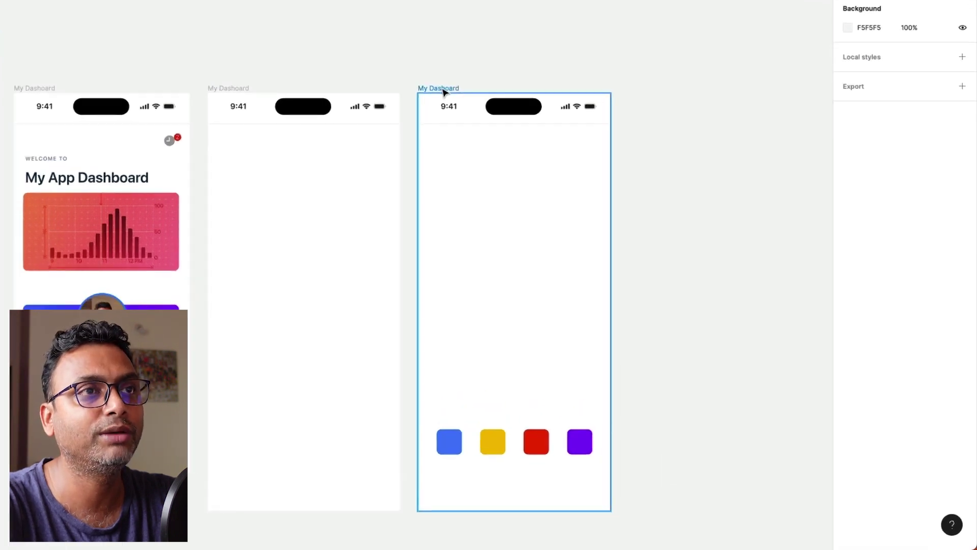
- Widen the third frame to 604 to test the squares, then undo the resize
left_click(444, 92)
left_click_drag(610, 274, 733, 288)
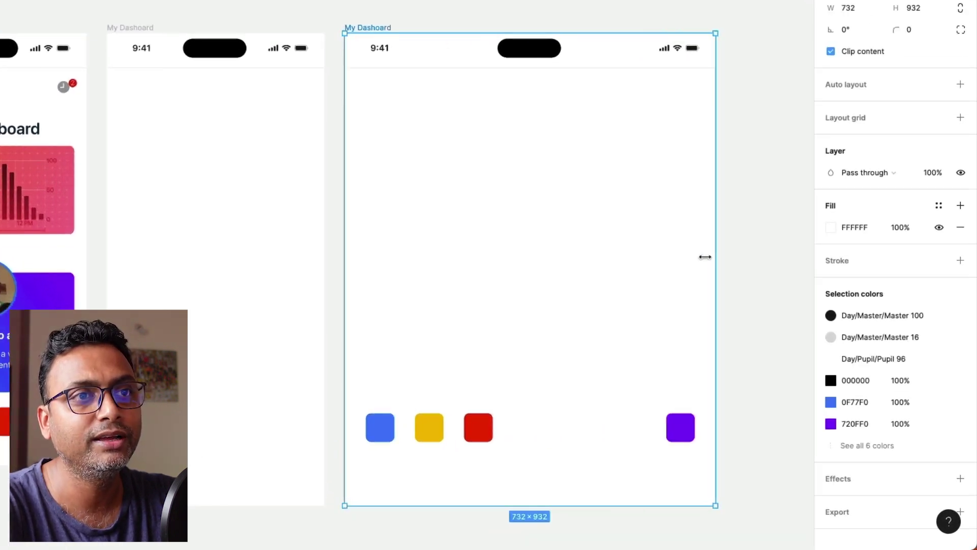
left_click_drag(702, 252, 648, 262)
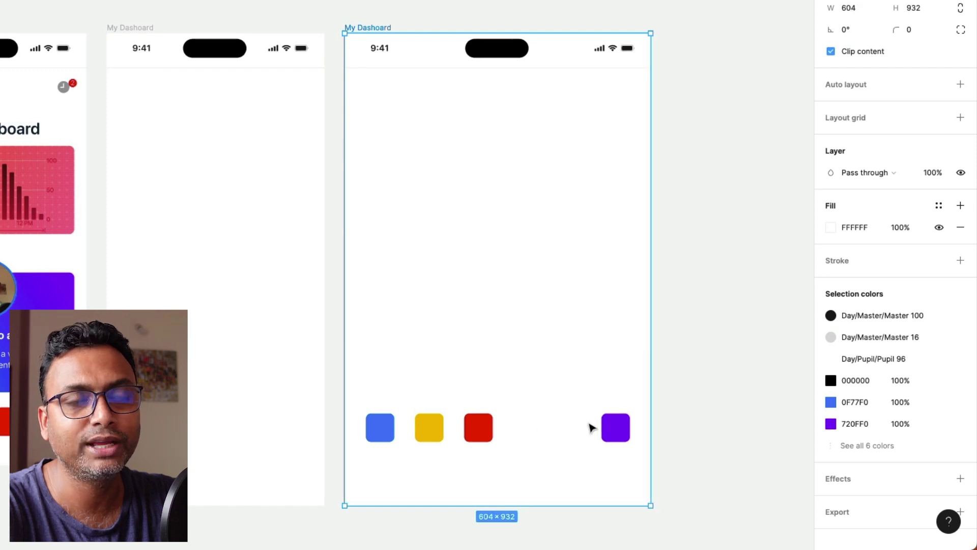
key("ctrl+z")
key("Escape")
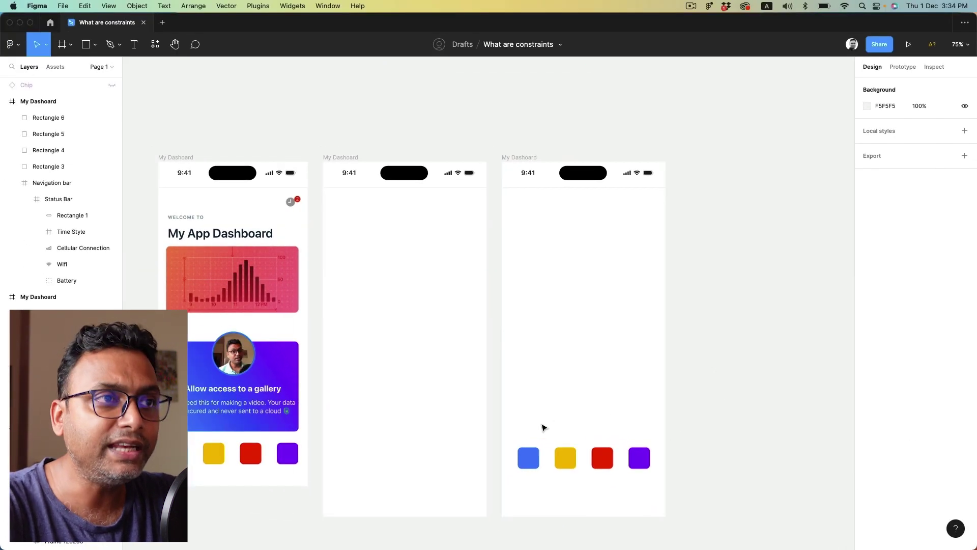
left_click_drag(492, 449, 702, 477)
left_click(710, 383)
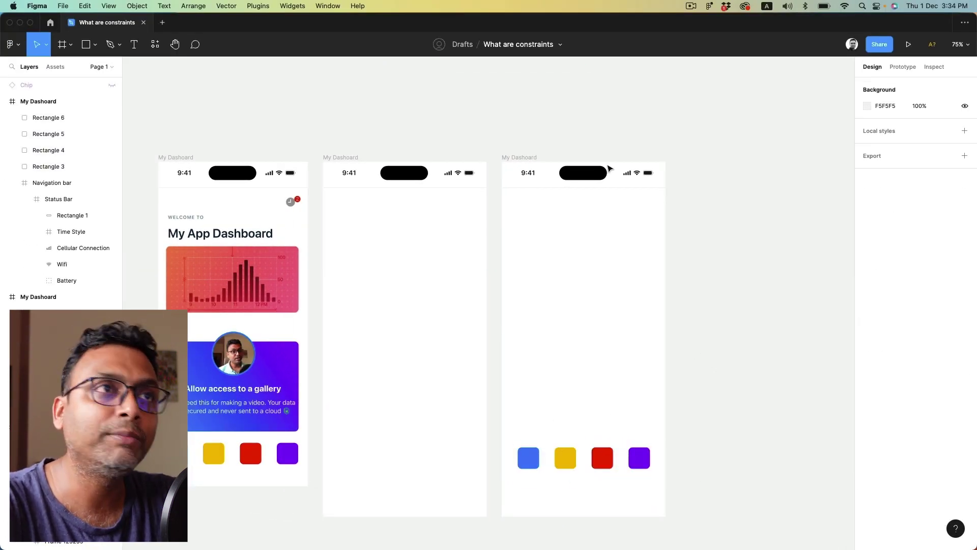
left_click(534, 161)
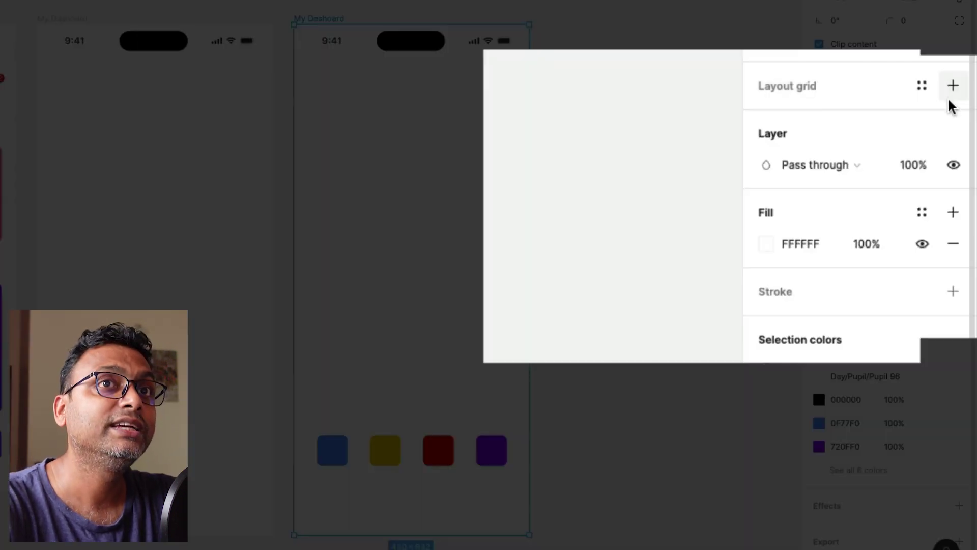
- Add a Columns layout grid to the third dashboard frame with count 4, margin 20, gutter 20
left_click(958, 116)
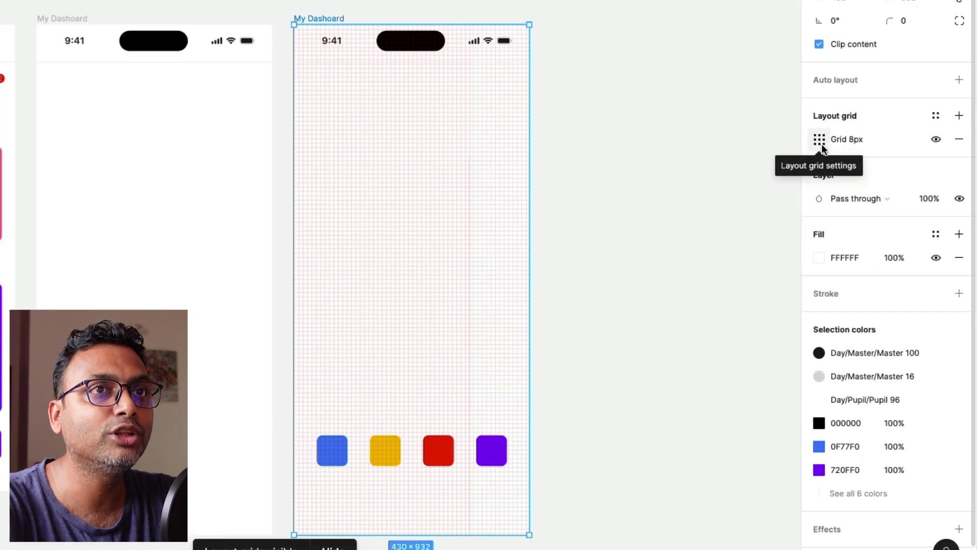
left_click(821, 143)
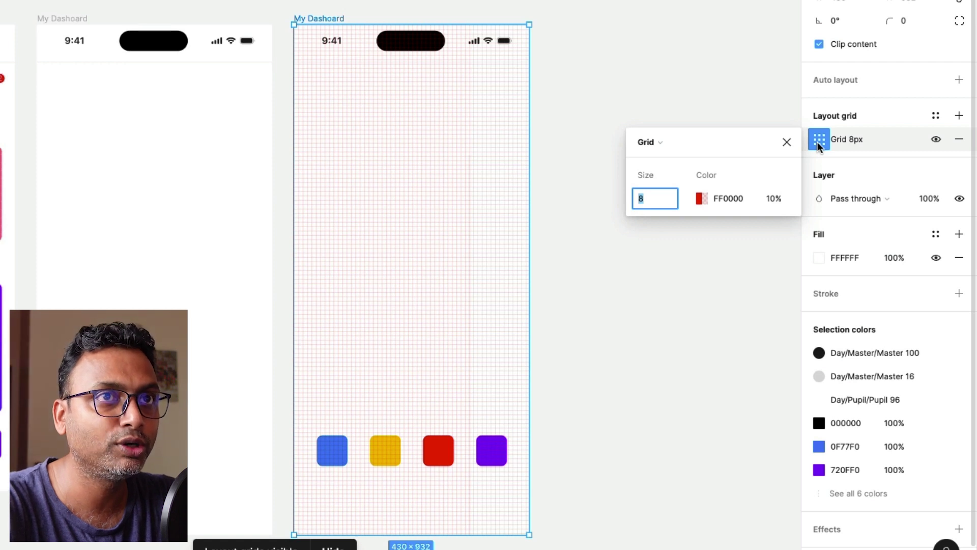
left_click(654, 142)
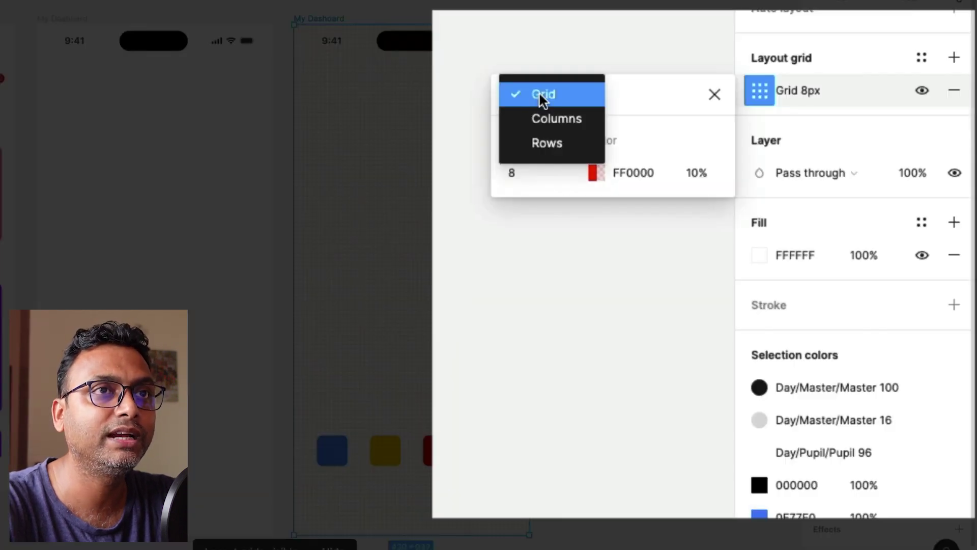
left_click(546, 118)
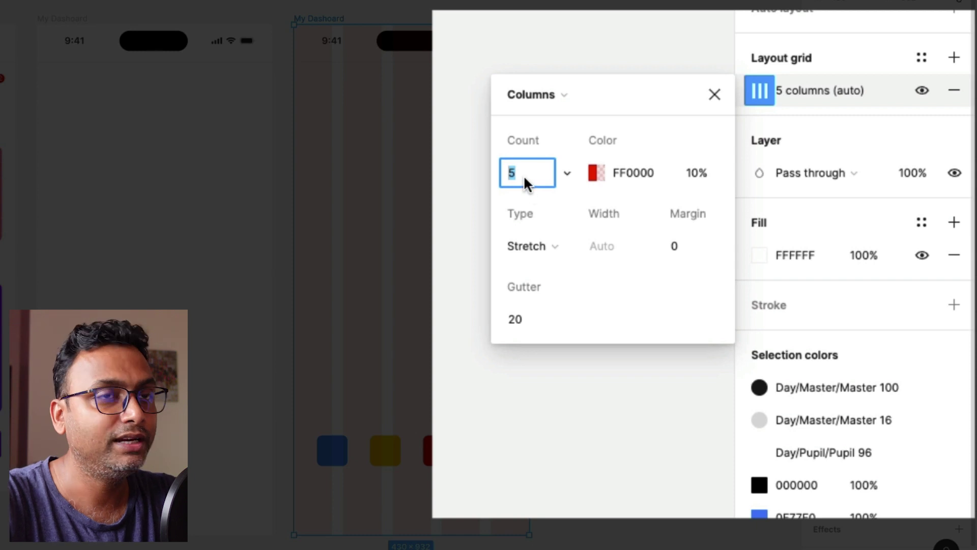
type("4")
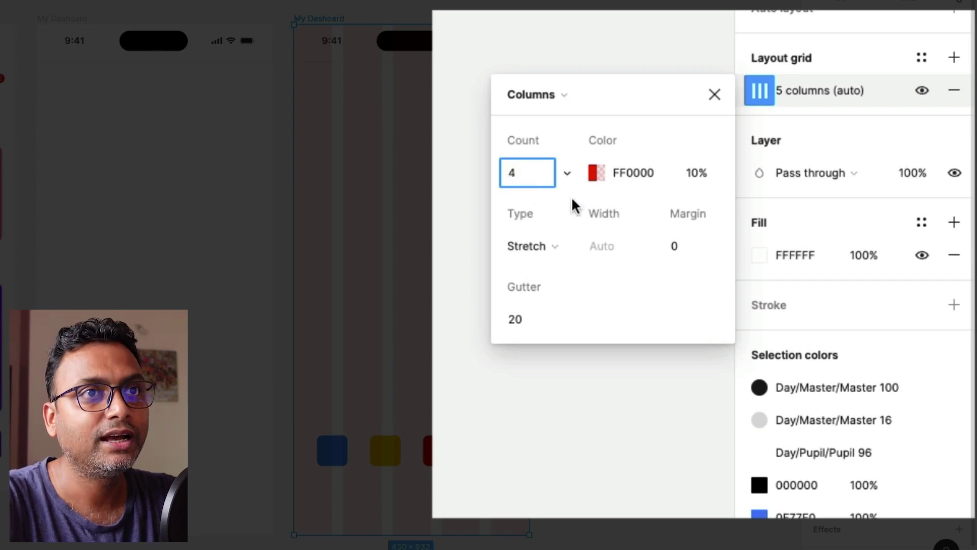
left_click(684, 245)
type("20")
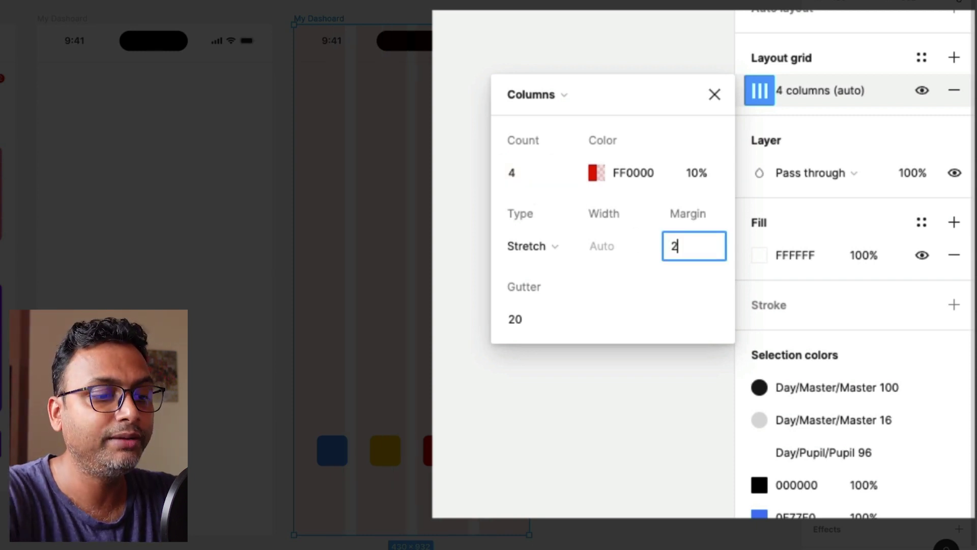
left_click(534, 322)
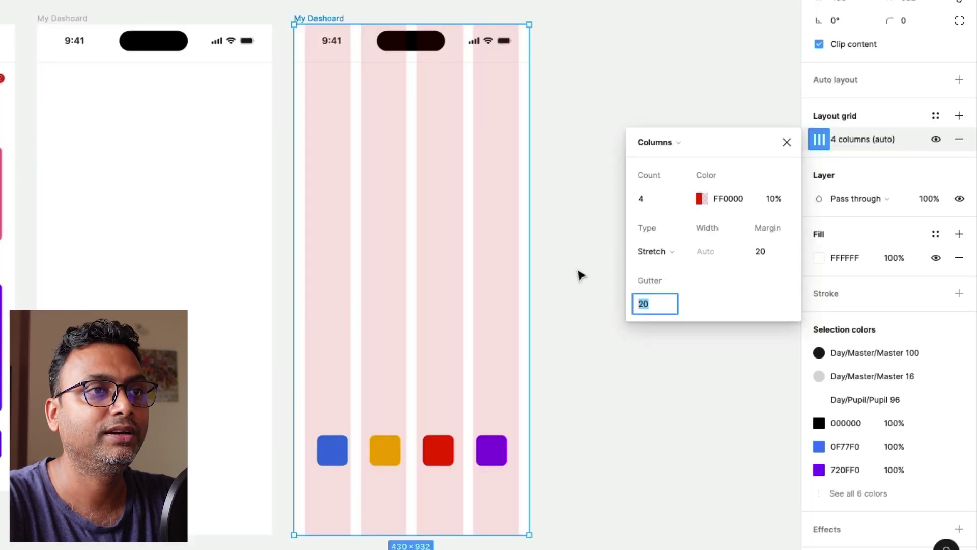
left_click(580, 274)
- Set the blue and yellow squares' horizontal constraint to Left and right
left_click(336, 456)
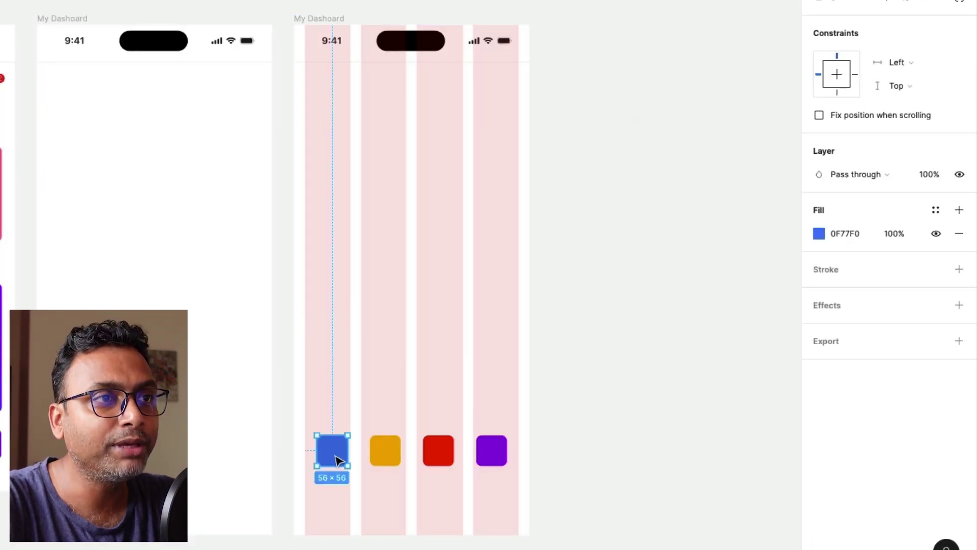
scroll(340, 459, "up", 5)
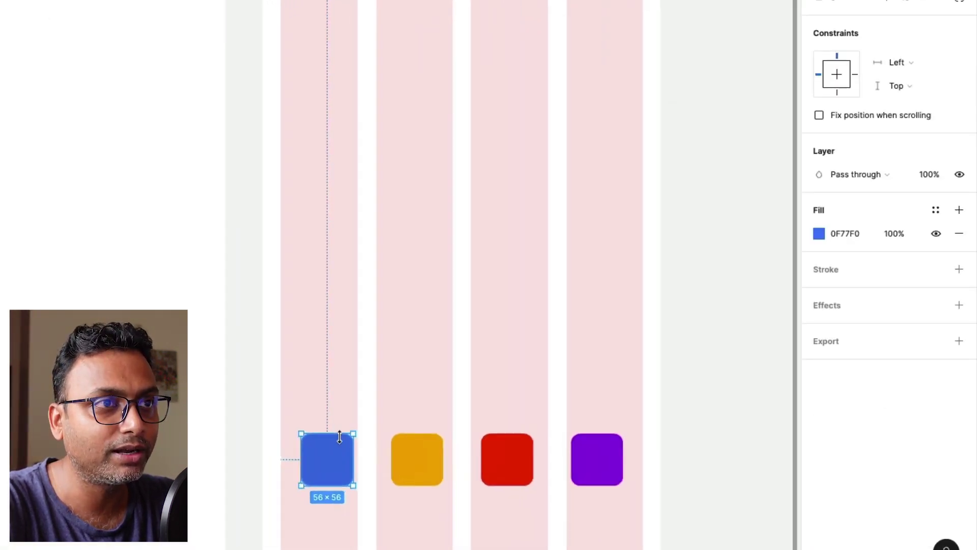
left_click(344, 475)
scroll(344, 475, "up", 3)
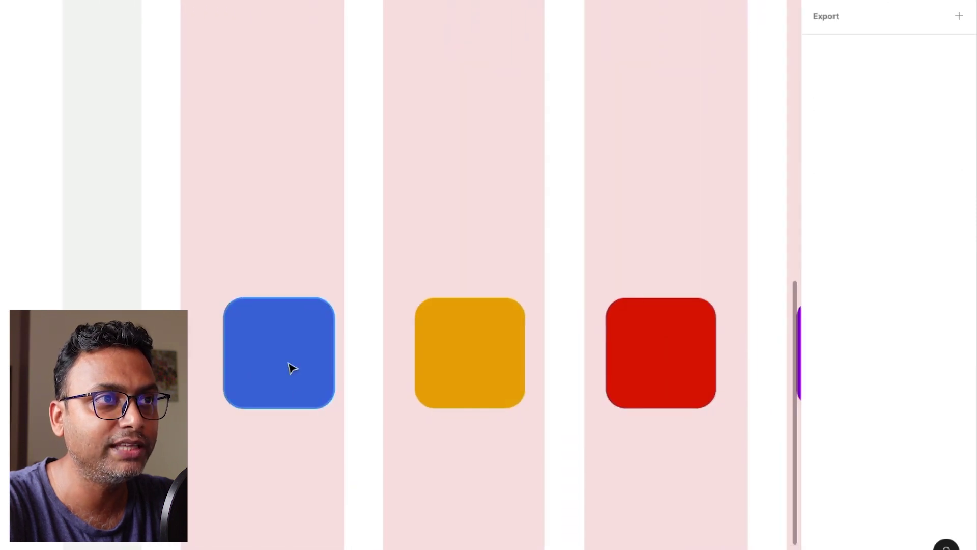
left_click(289, 369)
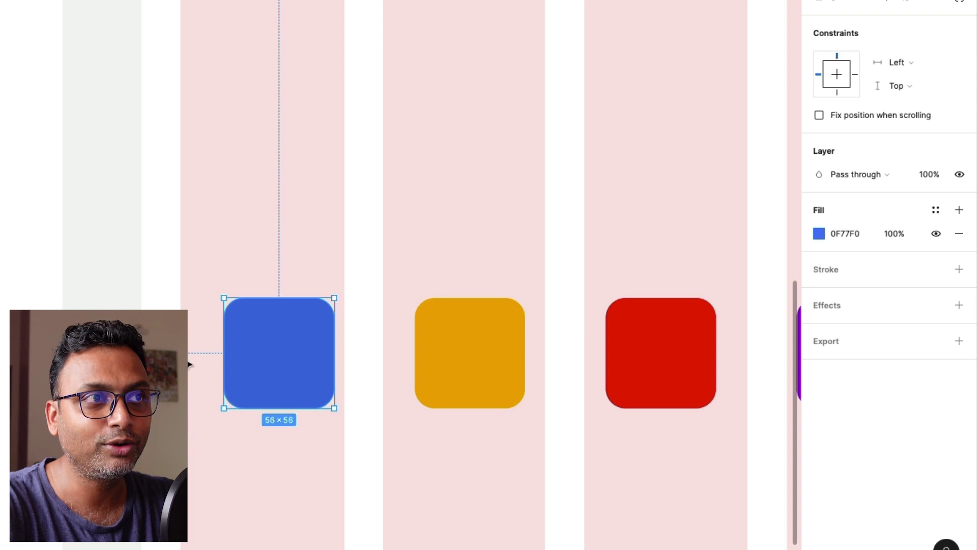
scroll(198, 321, "up", 3)
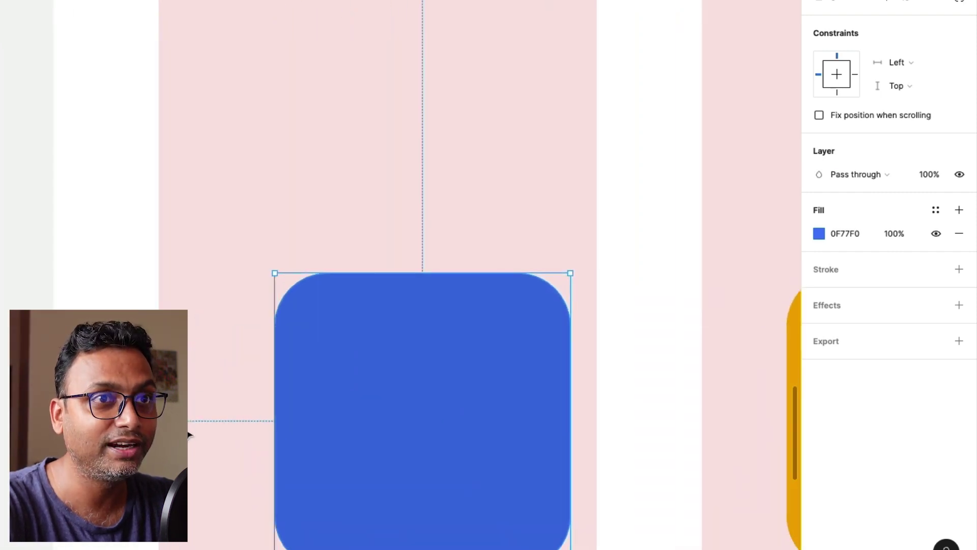
scroll(189, 433, "down", 3)
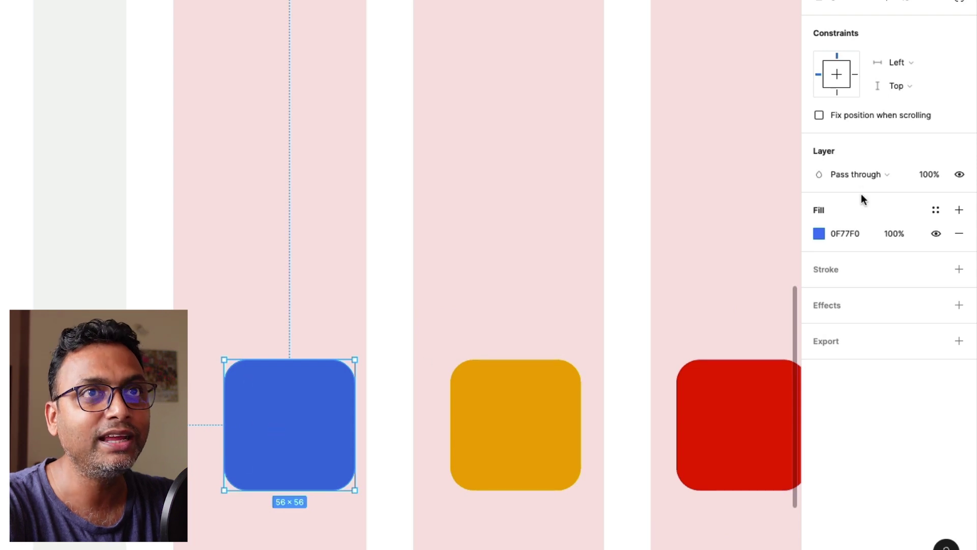
left_click(854, 74, "shift")
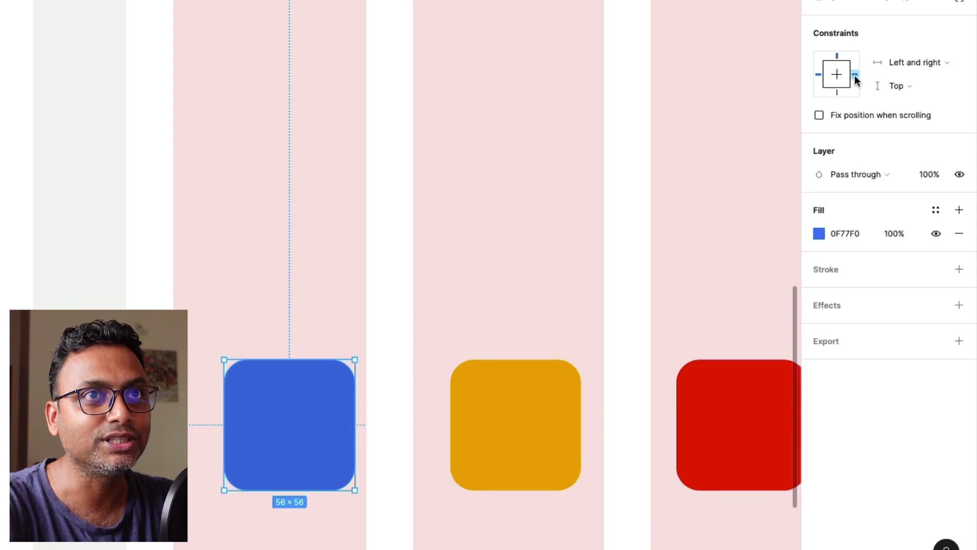
left_click(512, 434)
left_click(906, 69)
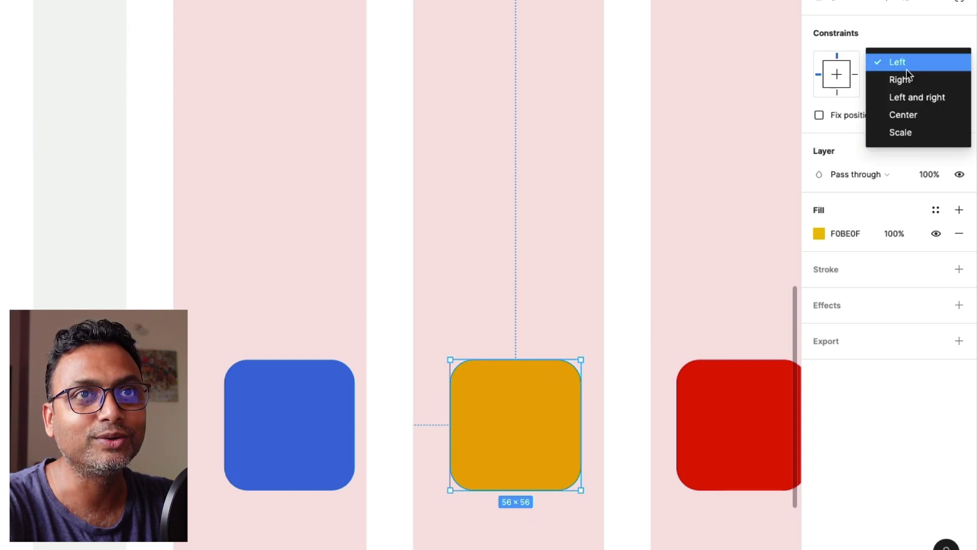
left_click(896, 96)
- Set the red and purple squares' horizontal constraint to Left and right as well
scroll(545, 342, "right", 5)
left_click(549, 394)
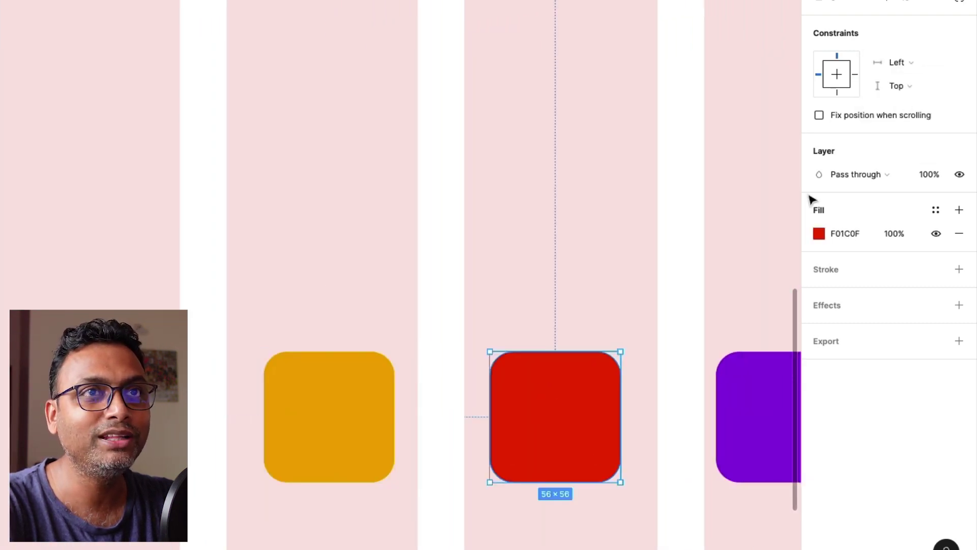
left_click(896, 61)
left_click(896, 96)
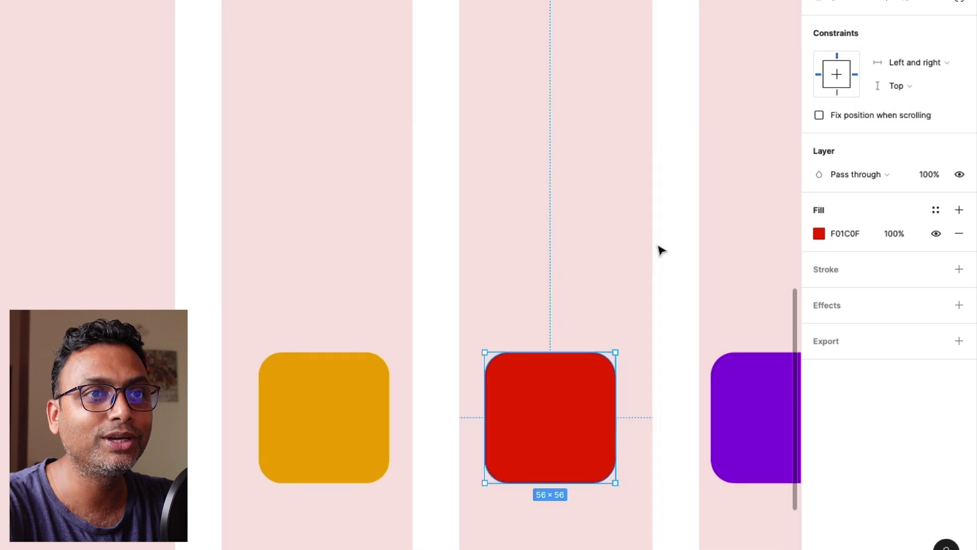
scroll(636, 326, "right", 5)
left_click(620, 399)
left_click(905, 68)
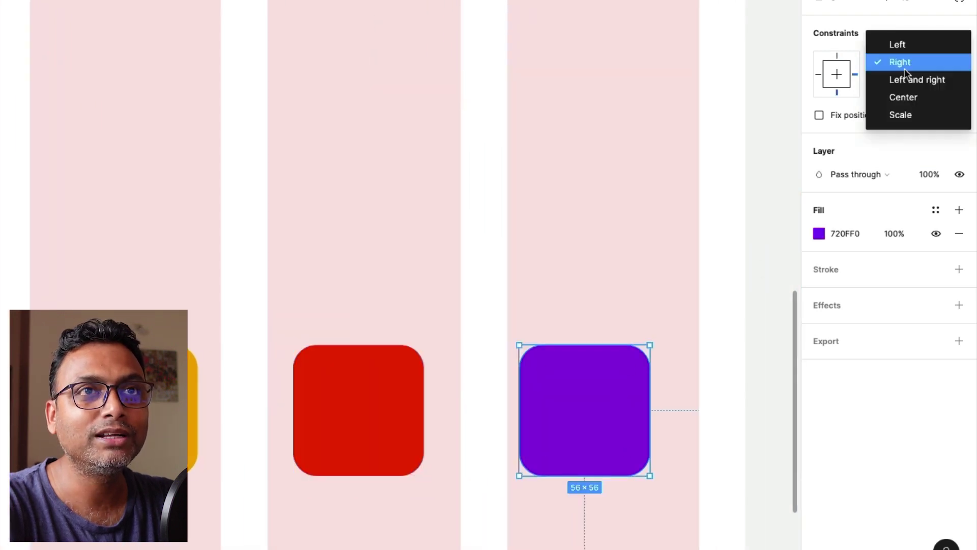
left_click(903, 78)
left_click(739, 304)
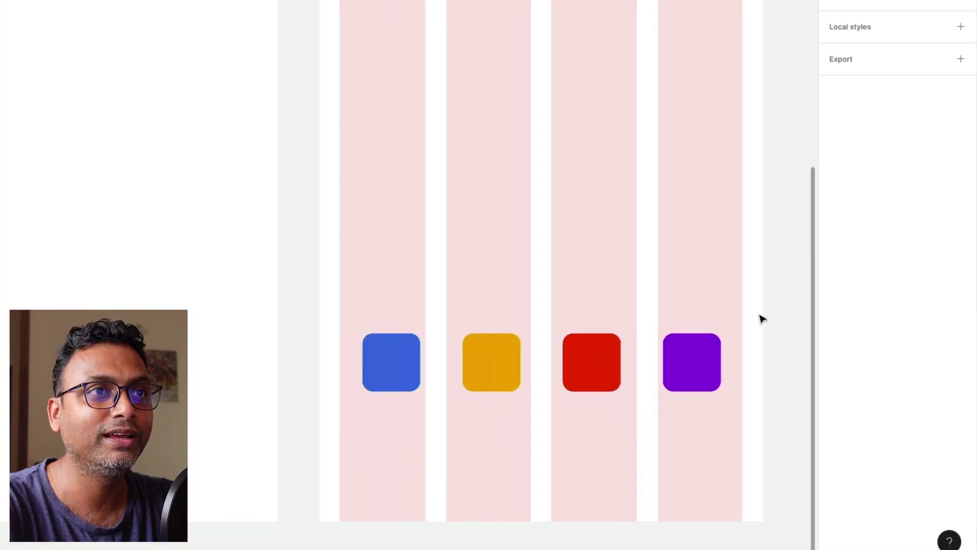
scroll(796, 338, "right", 3)
scroll(795, 338, "down", 2)
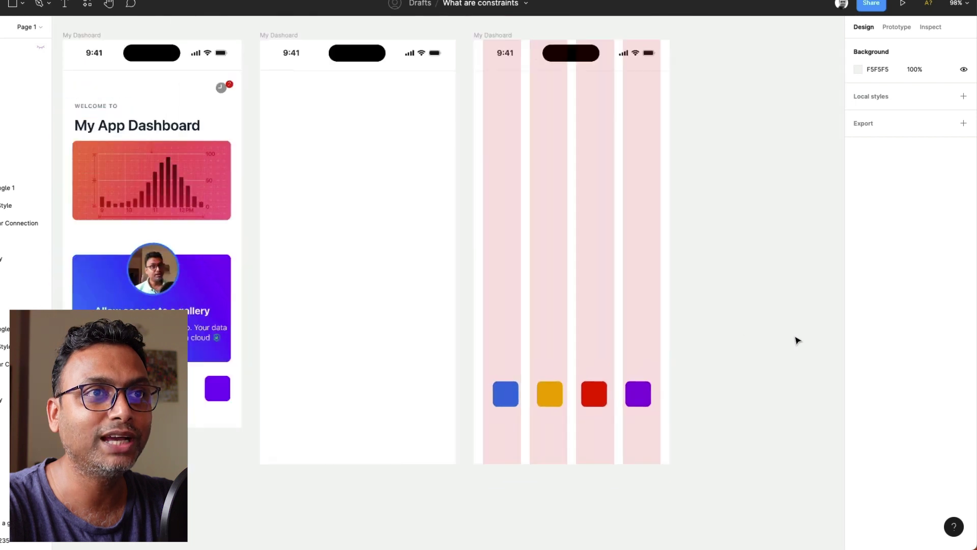
- Widen the third dashboard frame to test how the pinned squares resize
scroll(797, 341, "down", 2)
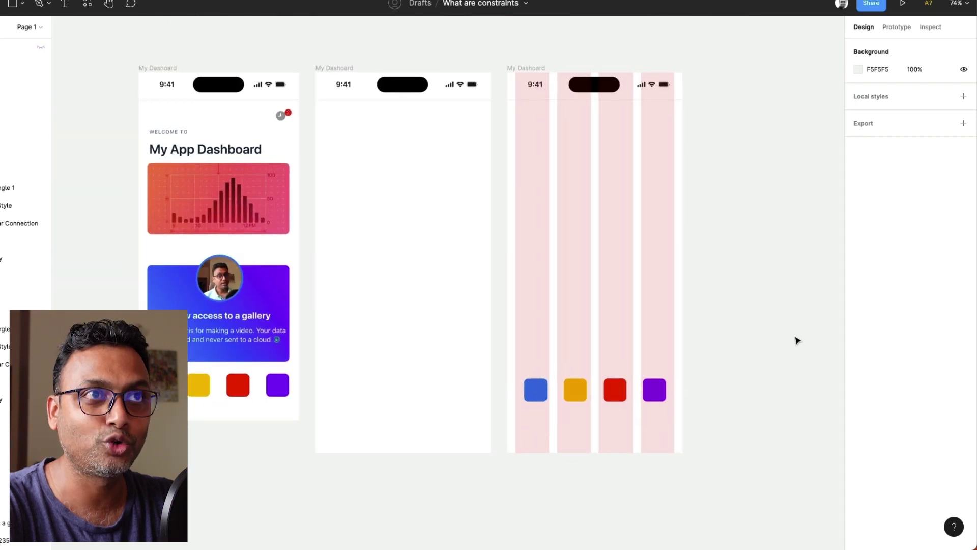
scroll(797, 338, "up", 1)
left_click(534, 86)
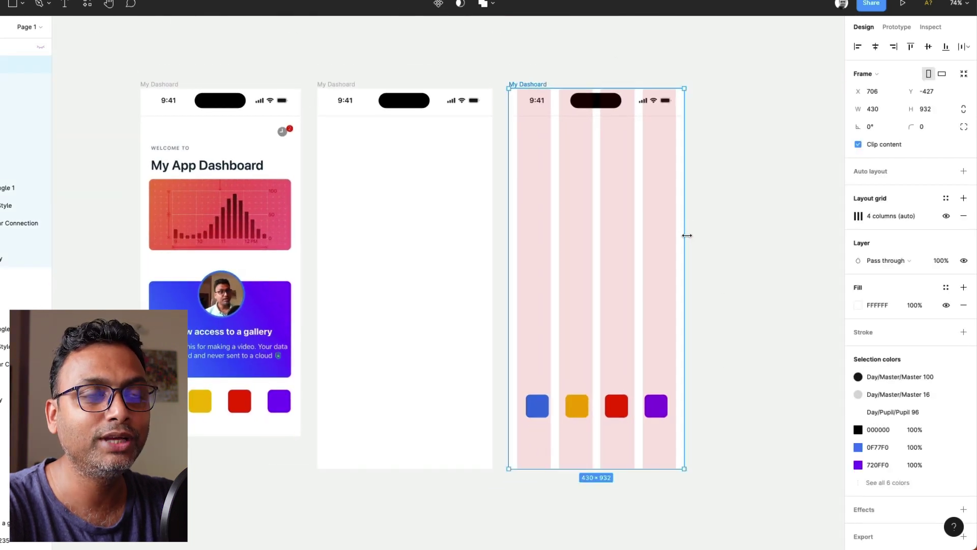
left_click_drag(686, 236, 692, 260)
- Set the horizontal constraint of all four squares to Center
left_click(655, 405)
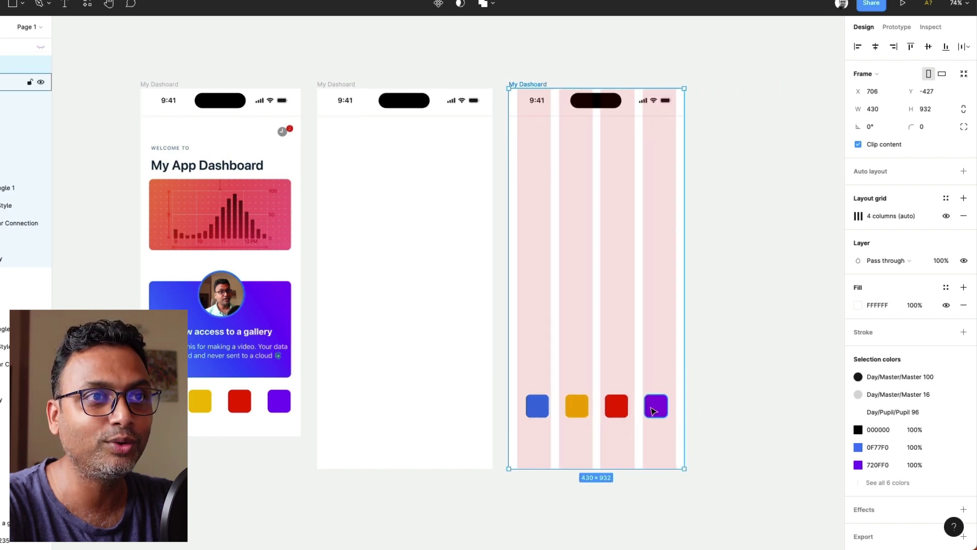
left_click(616, 407, "shift")
left_click(576, 405, "shift")
left_click(537, 406, "shift")
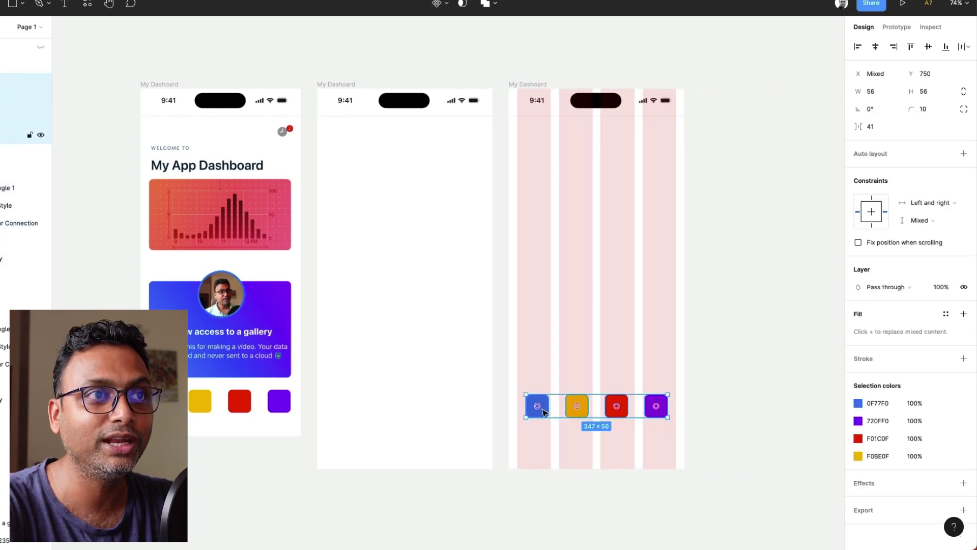
left_click(926, 203)
left_click(926, 217)
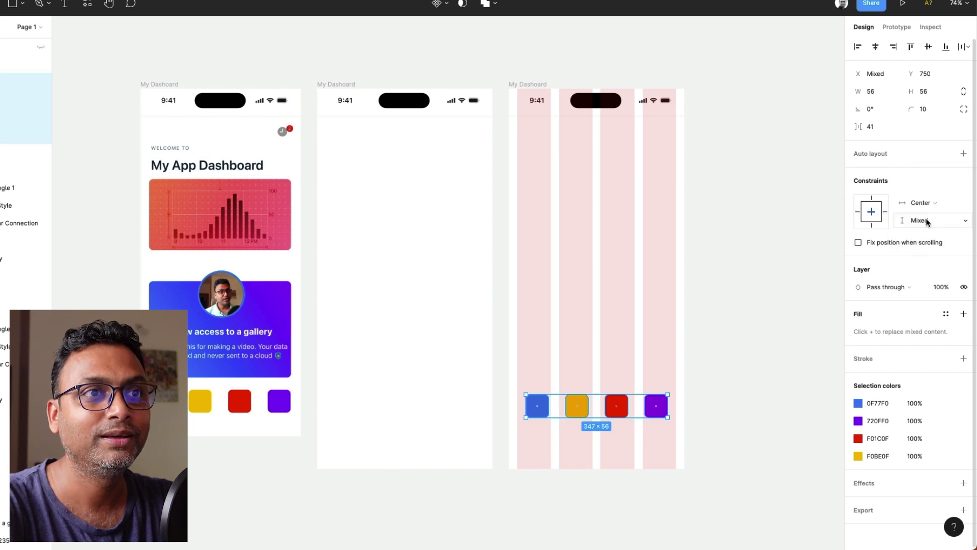
left_click(759, 338)
- Widen the frame to test the centred squares, then undo back to 430 wide
left_click(522, 85)
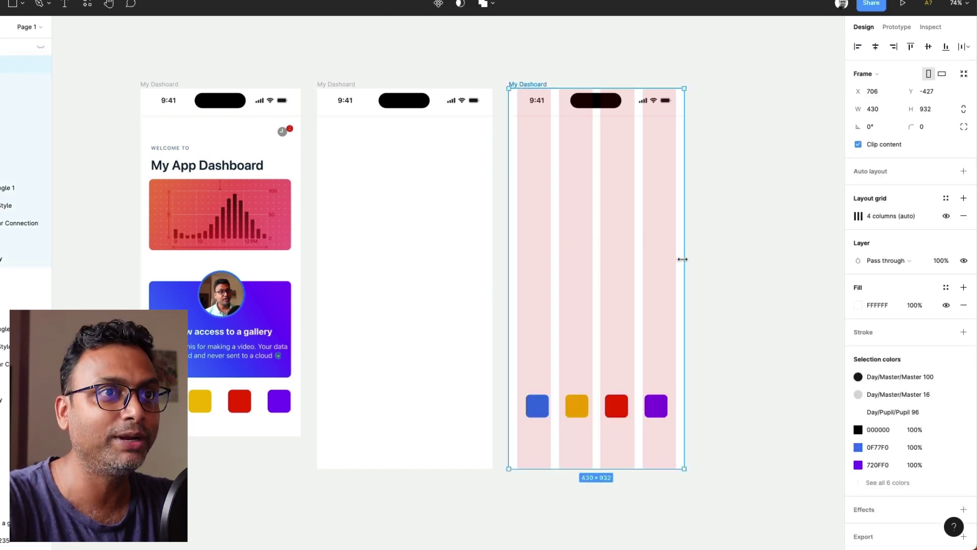
left_click_drag(682, 259, 783, 285)
key("ctrl+z")
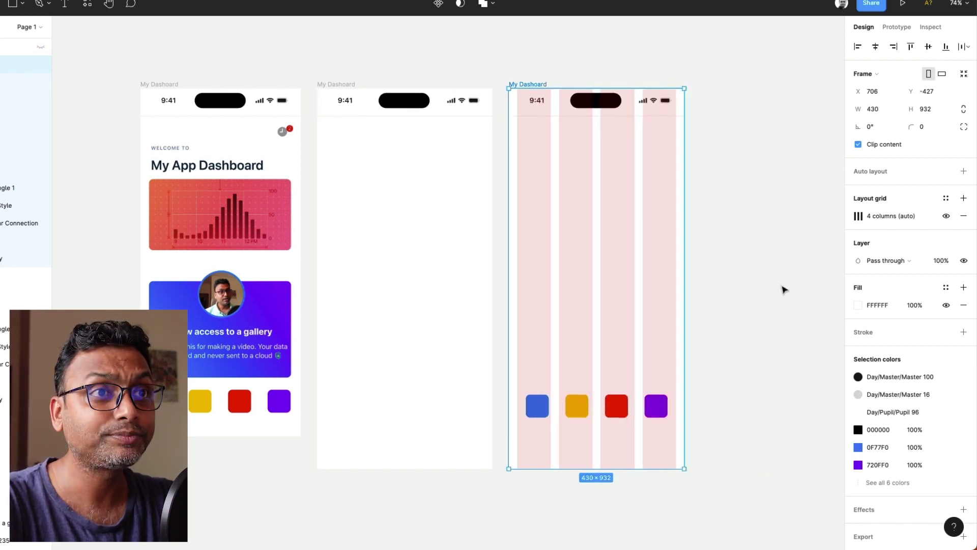
left_click(737, 324)
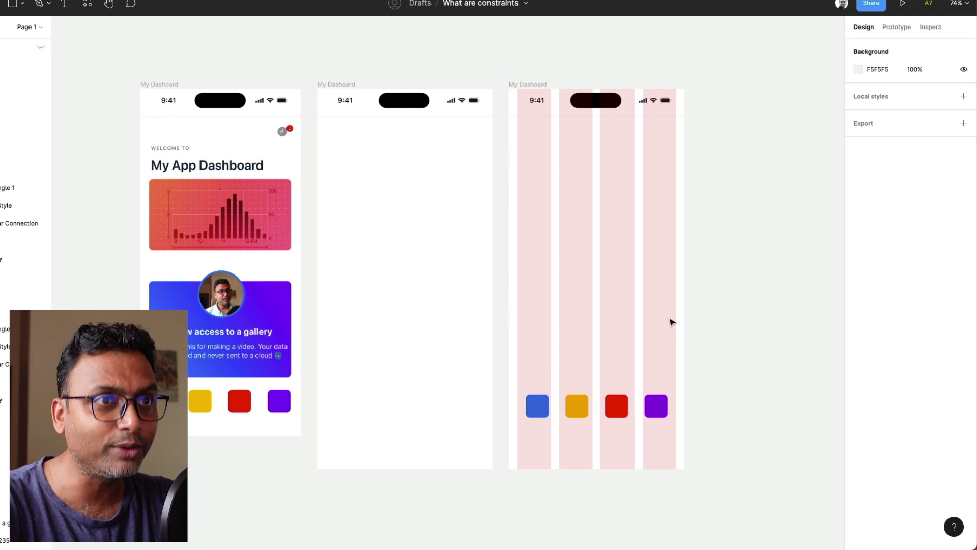